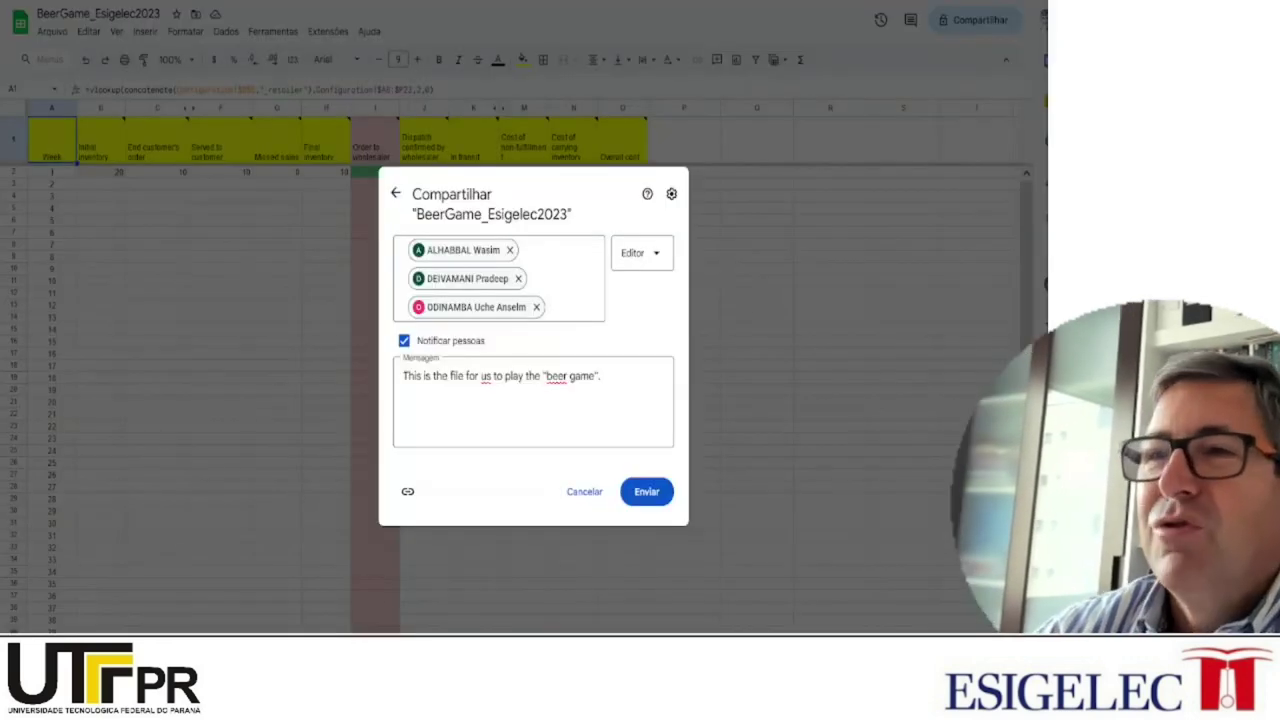
Send the editor invitations to the three listed recipients with the beer game message, sharing with the non-Google accounts anyway
{"action": "left_click", "coordinate": [603, 376]}
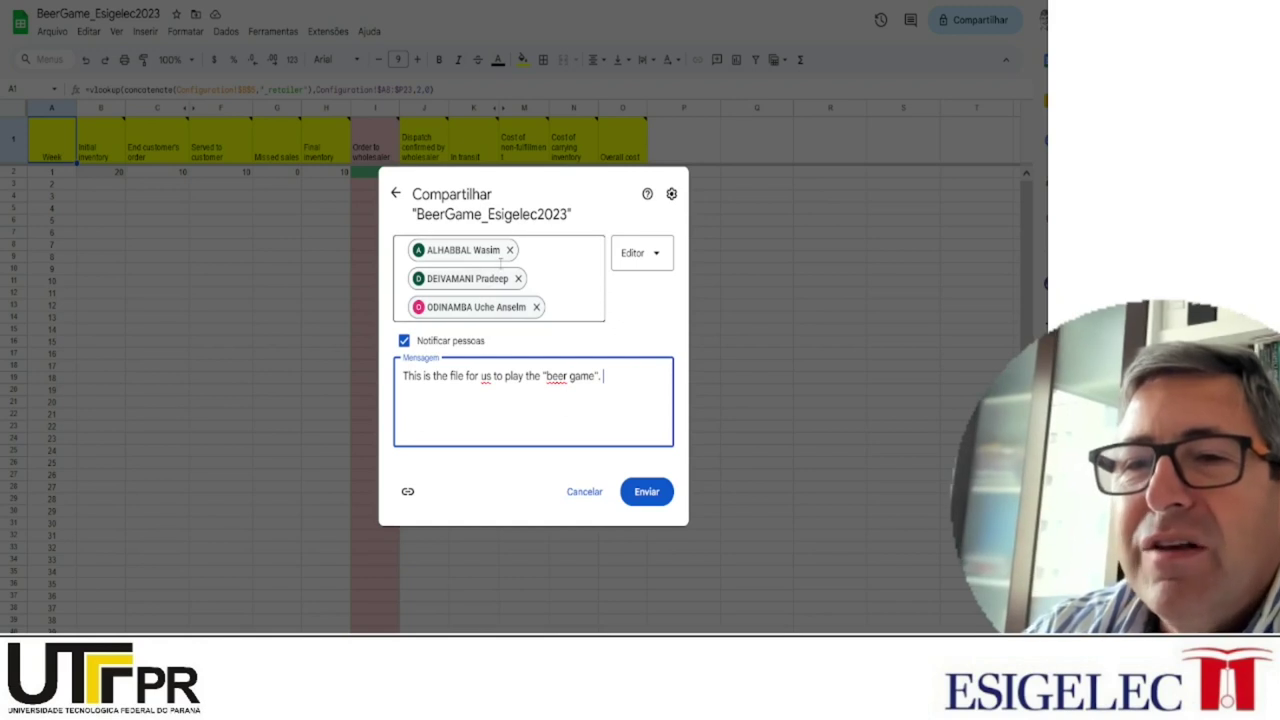
{"action": "mouse_move", "coordinate": [533, 316]}
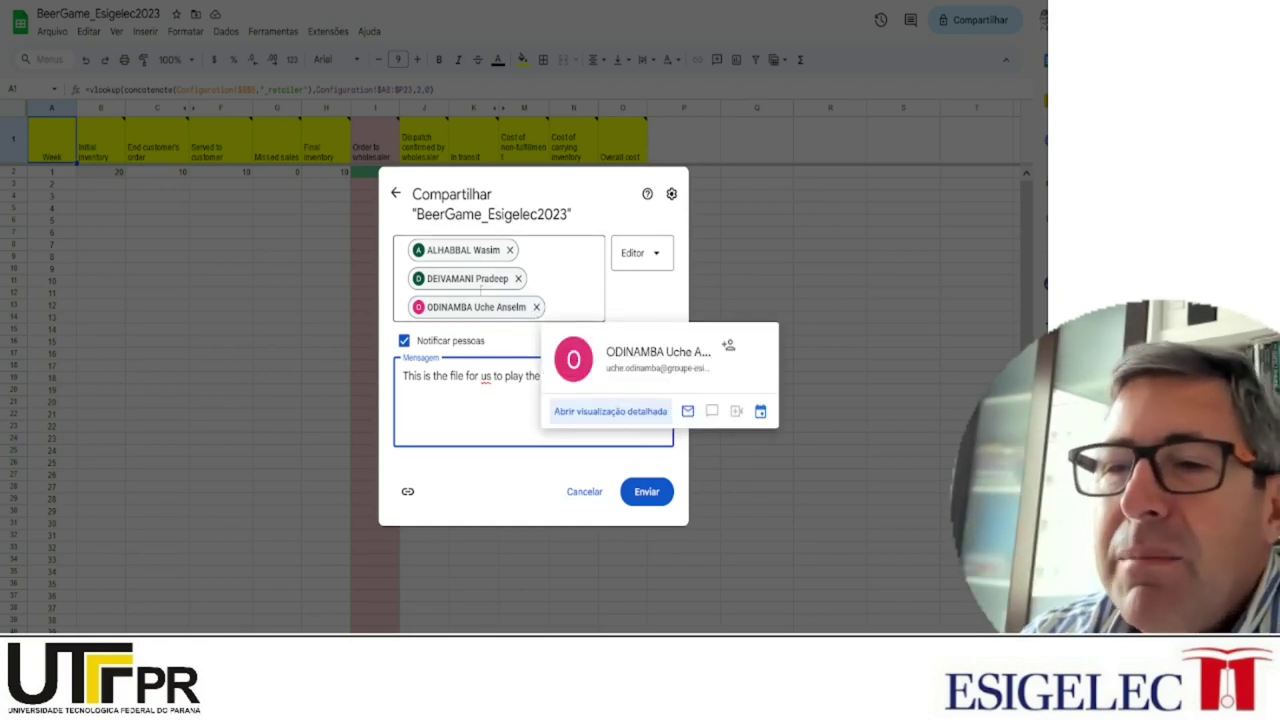
{"action": "mouse_move", "coordinate": [477, 260]}
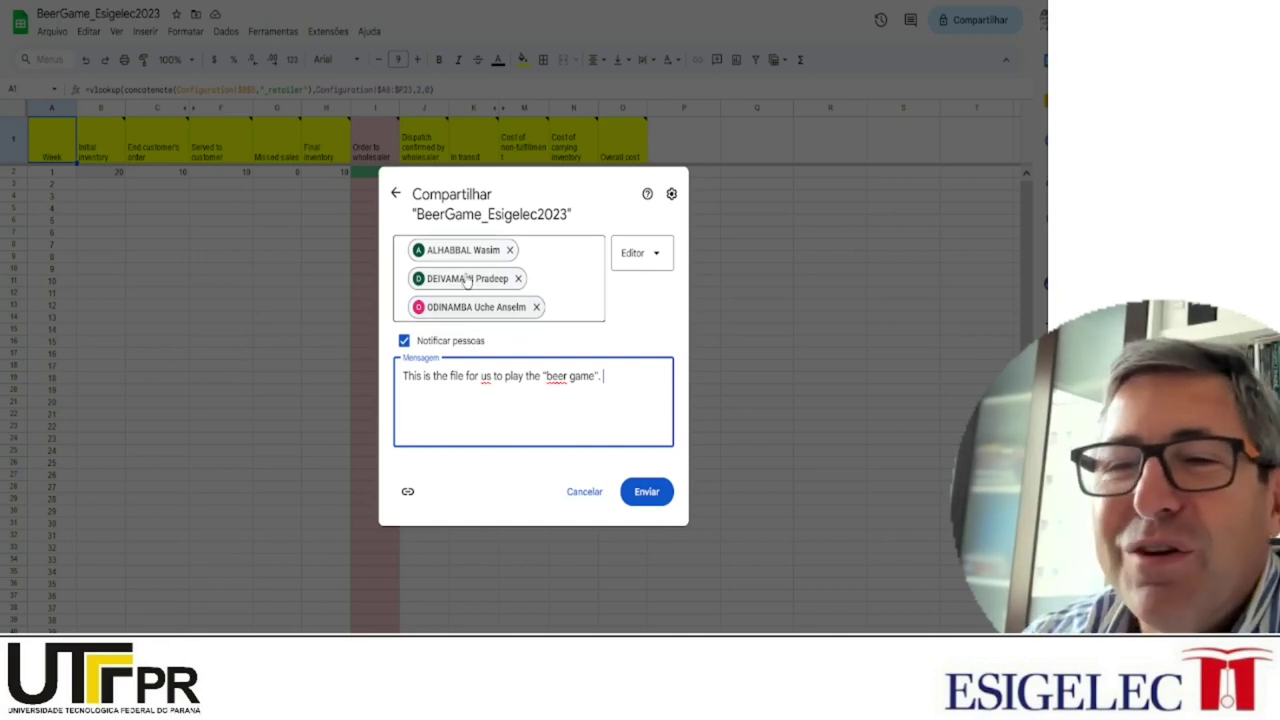
{"action": "mouse_move", "coordinate": [505, 300]}
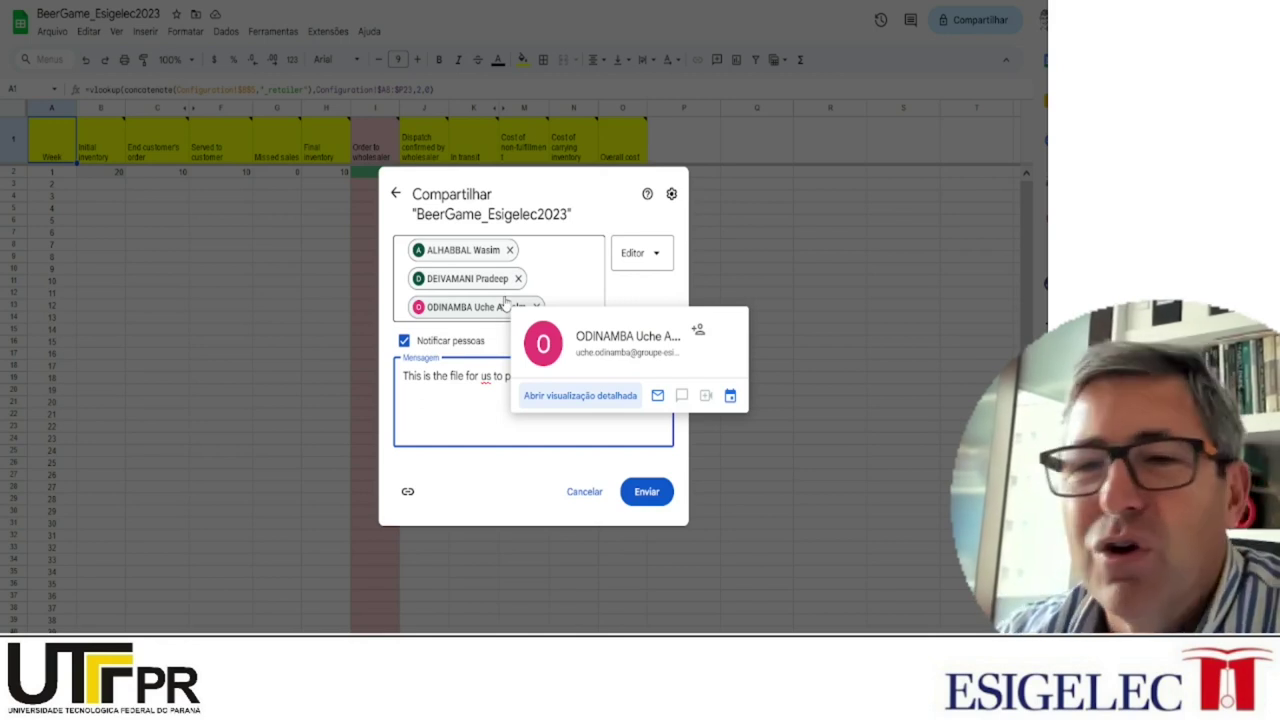
{"action": "left_click", "coordinate": [645, 494]}
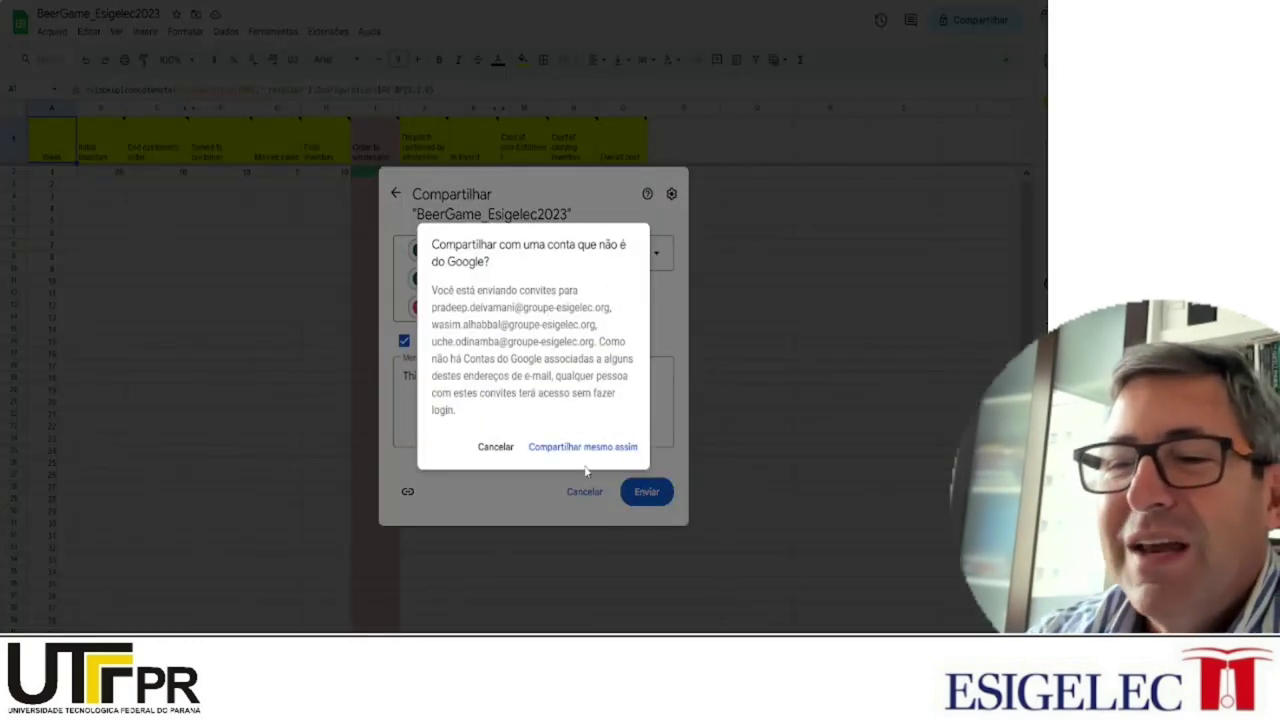
{"action": "left_click", "coordinate": [549, 449]}
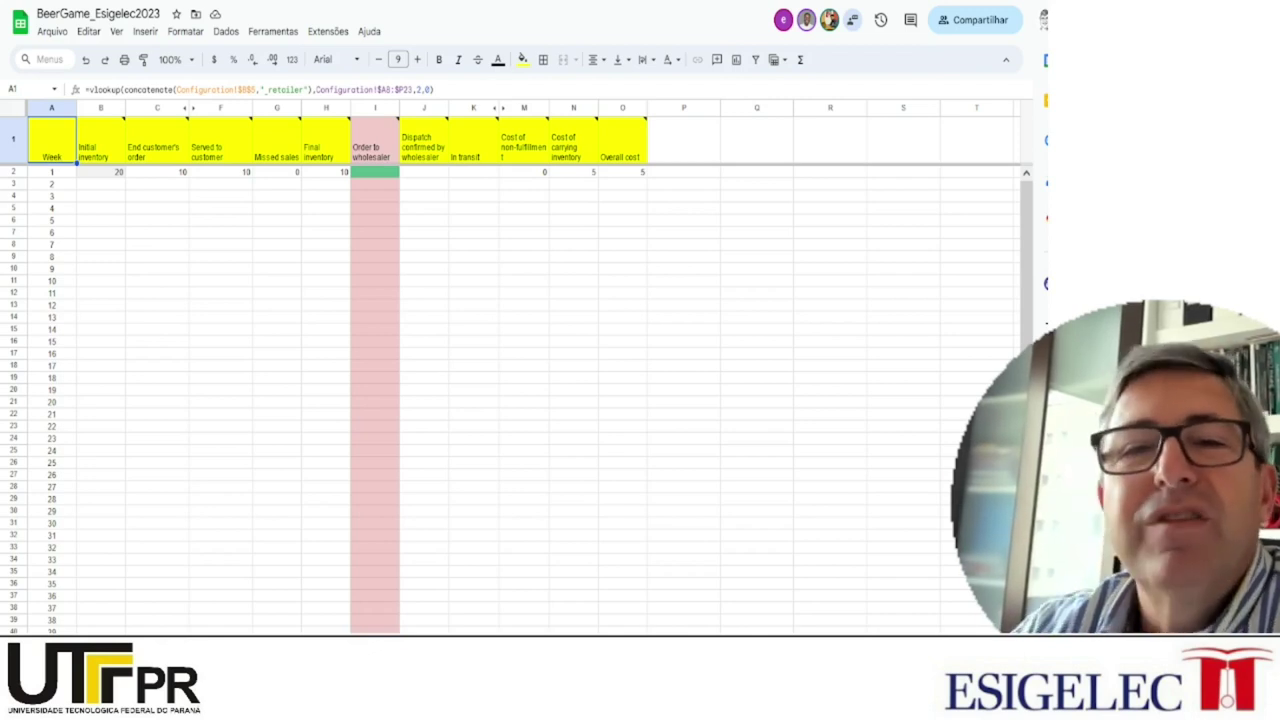
Look through the retailer, wholesaler, distributor and manufacturer sheets to compare their columns, and return to the retailer sheet
{"action": "left_click", "coordinate": [173, 236]}
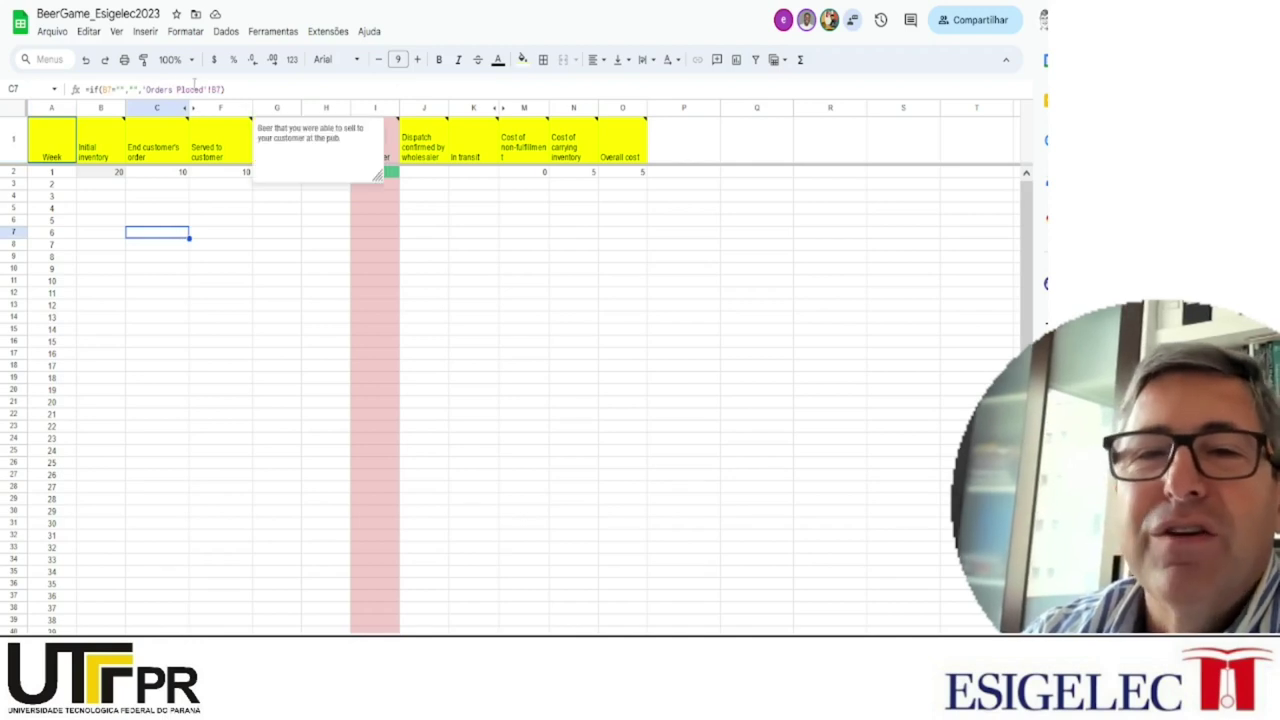
{"action": "mouse_move", "coordinate": [225, 145]}
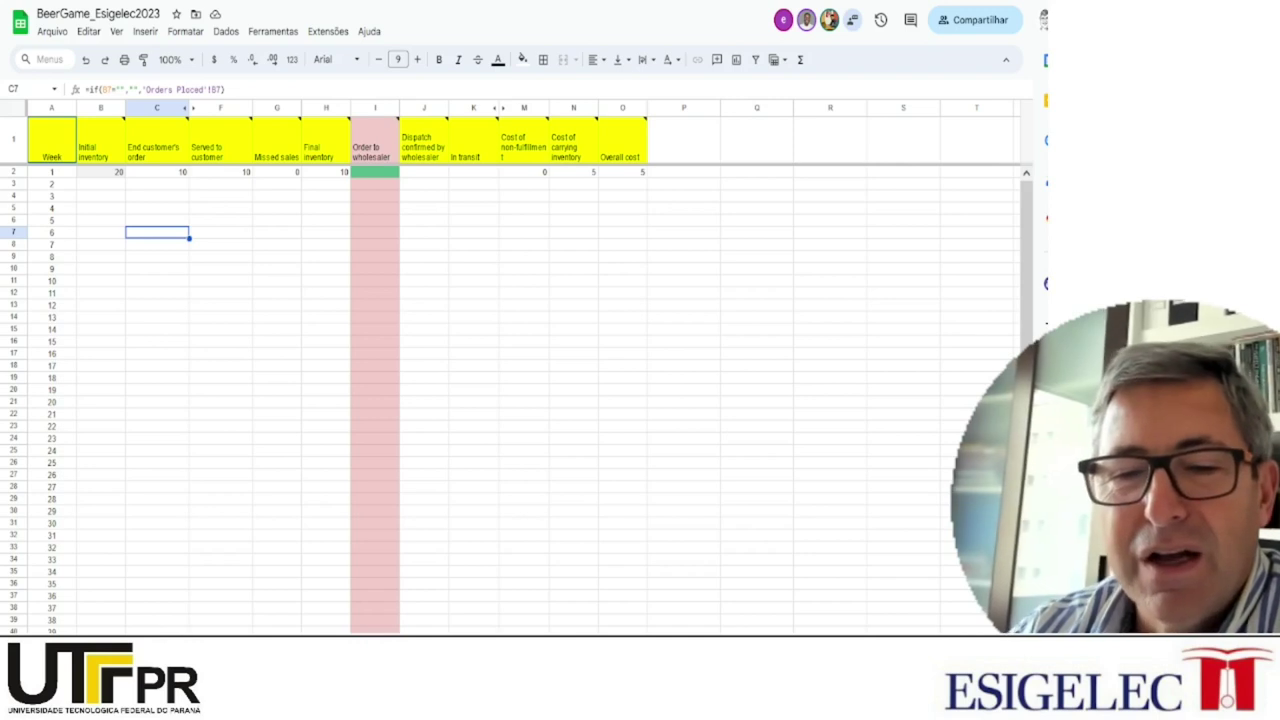
{"action": "key", "text": "ctrl+shift+Page_Down"}
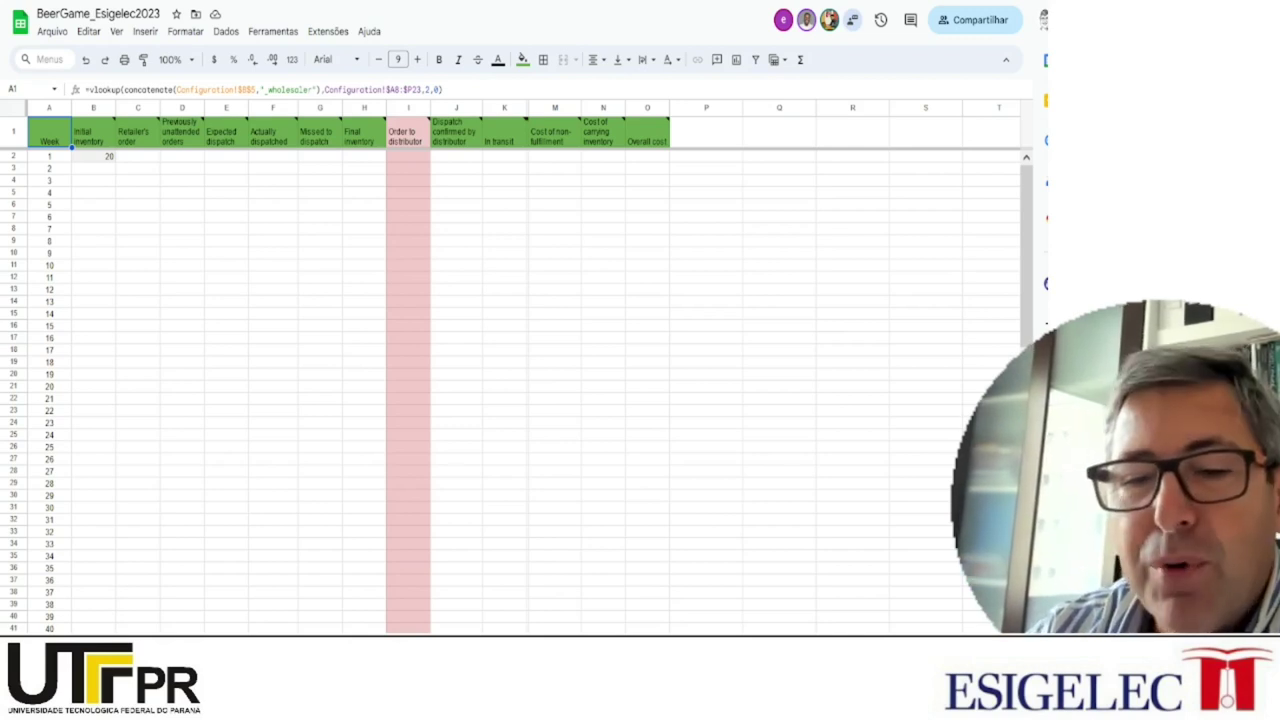
{"action": "key", "text": "ctrl+shift+Page_Down"}
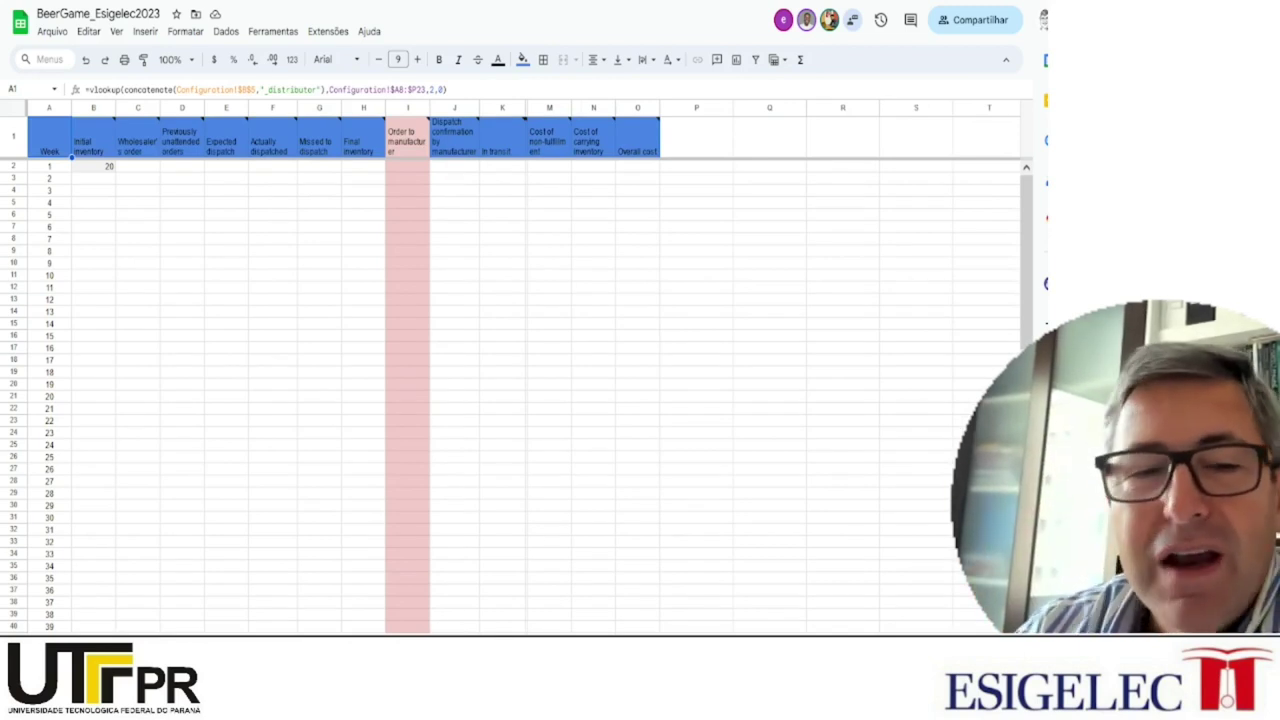
{"action": "key", "text": "ctrl+shift+Page_Down"}
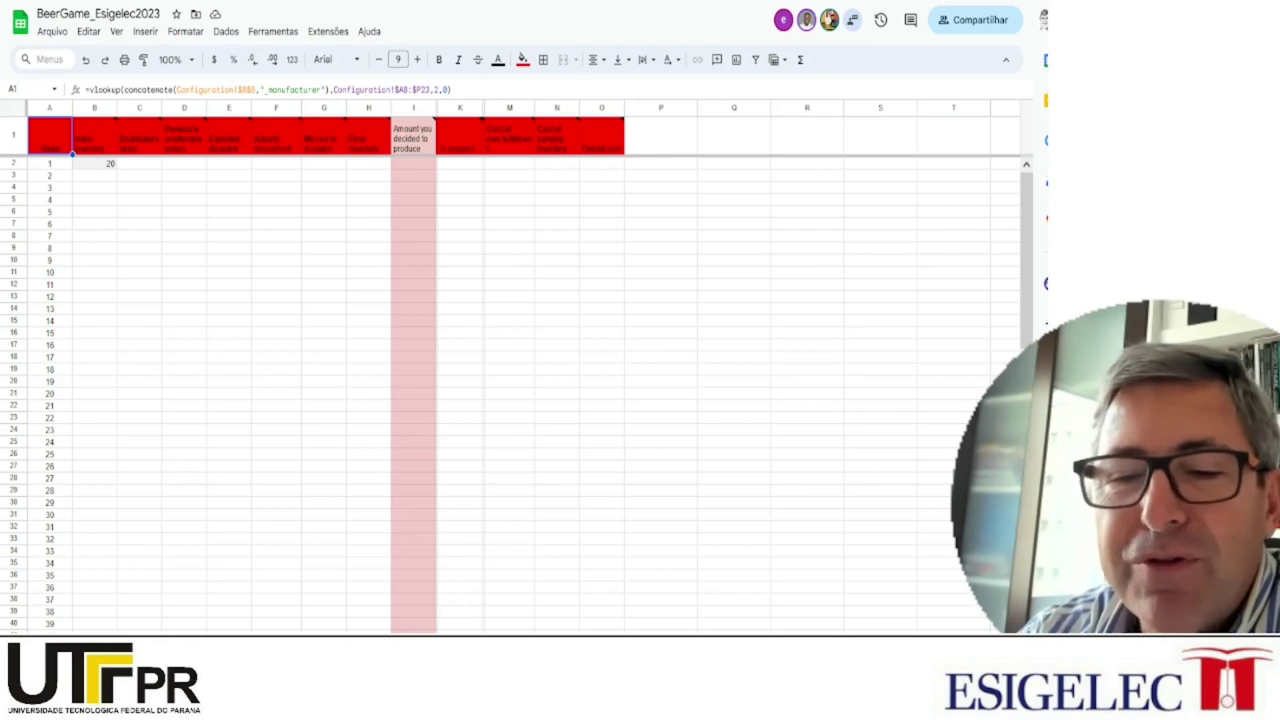
{"action": "key", "text": "ctrl+shift+Page_Down"}
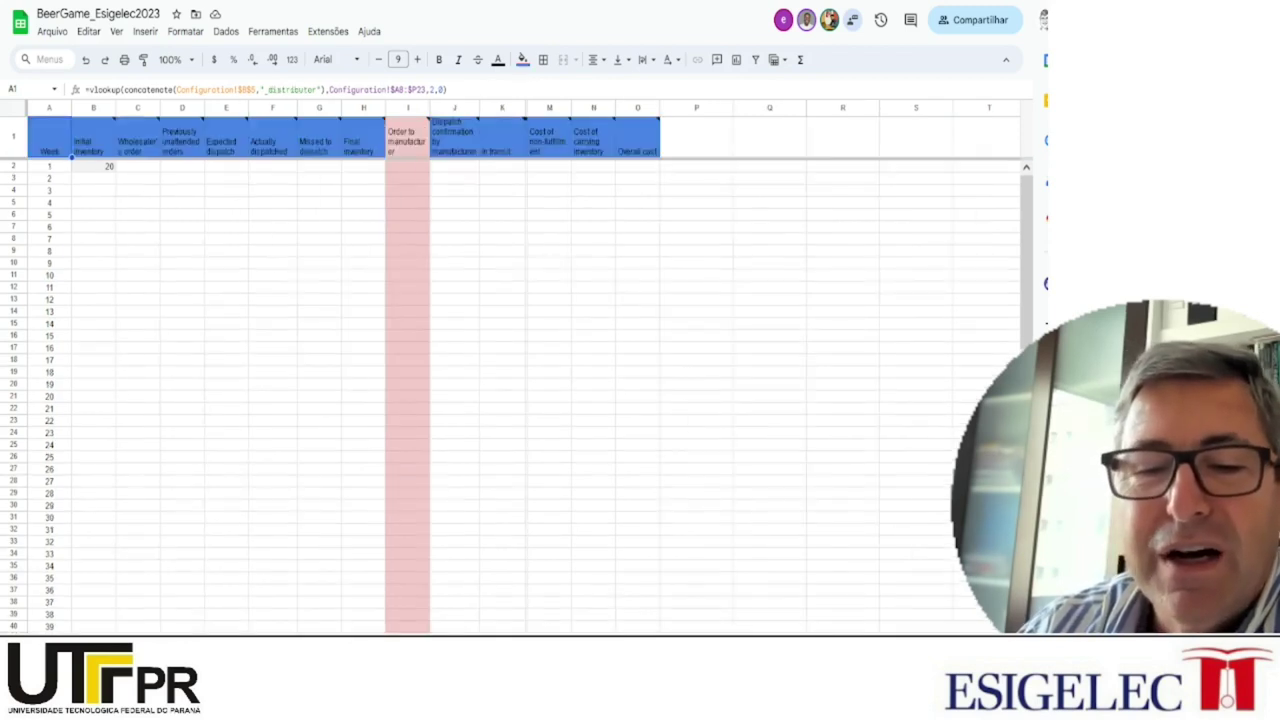
{"action": "key", "text": "ctrl+shift+Page_Down"}
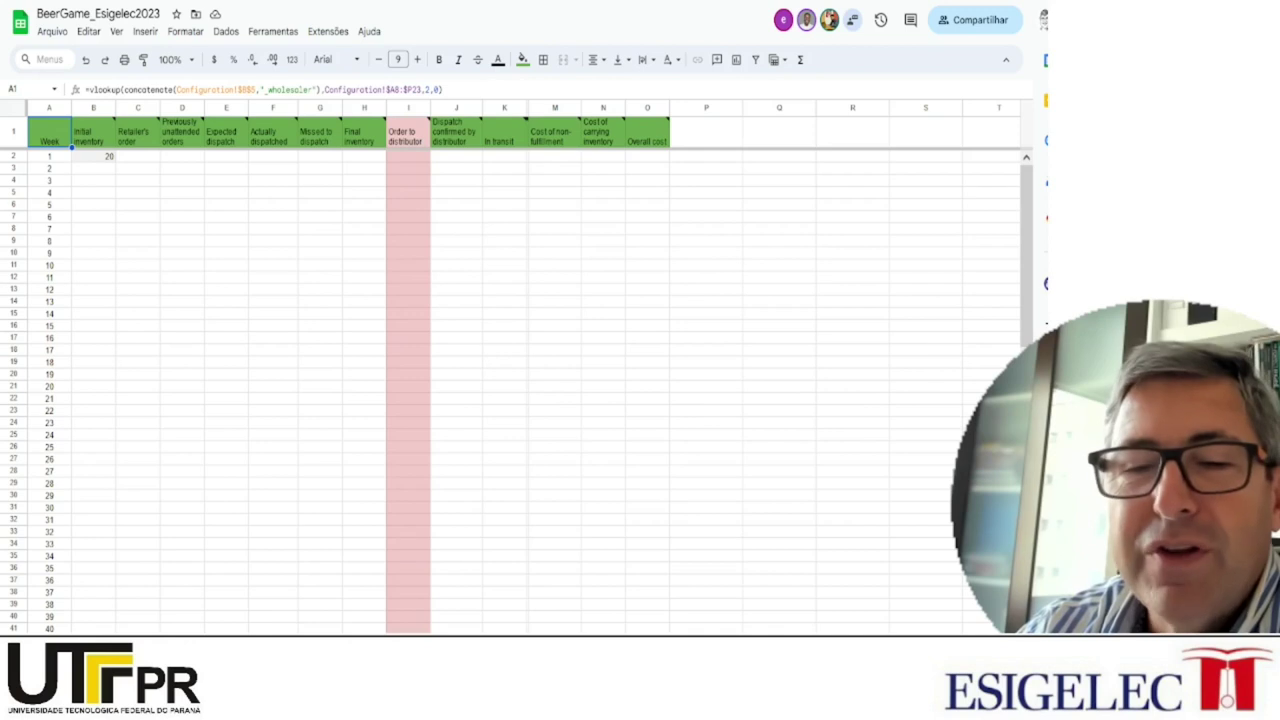
{"action": "key", "text": "ctrl+shift+Page_Down"}
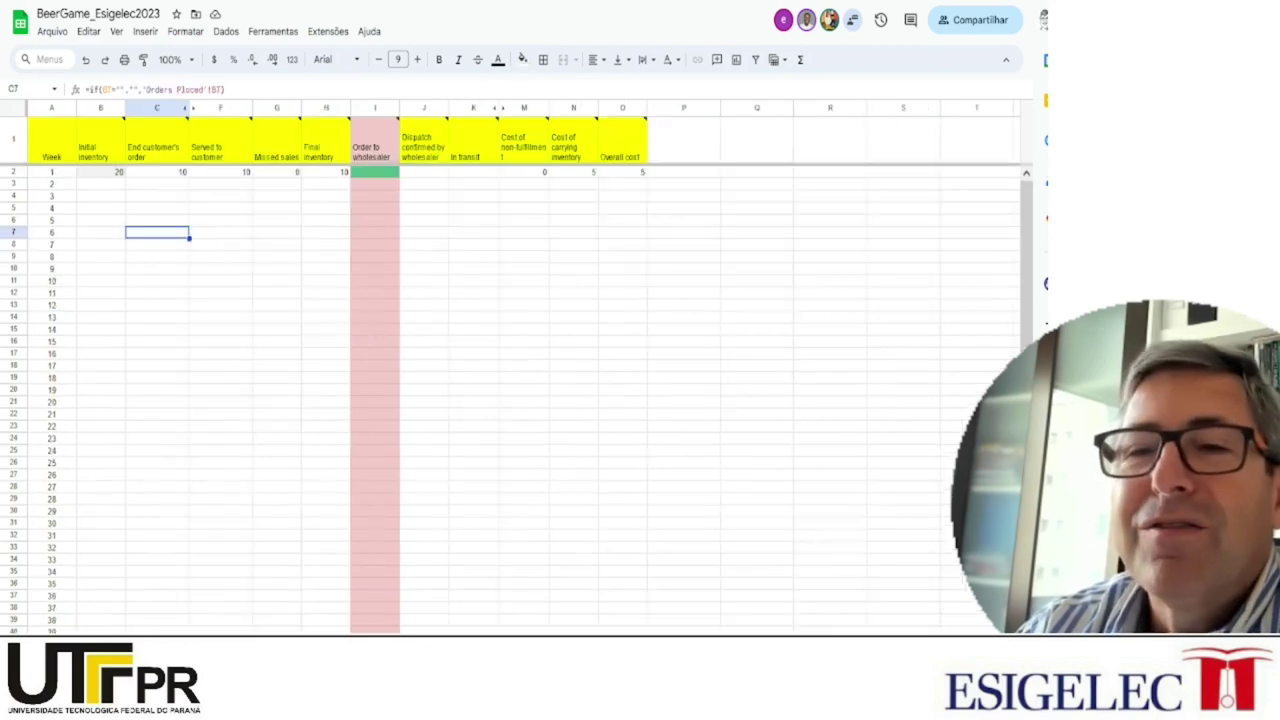
Enter a week 1 order to the wholesaler of 10 in cell I2 of the retailer sheet
{"action": "left_click", "coordinate": [374, 175]}
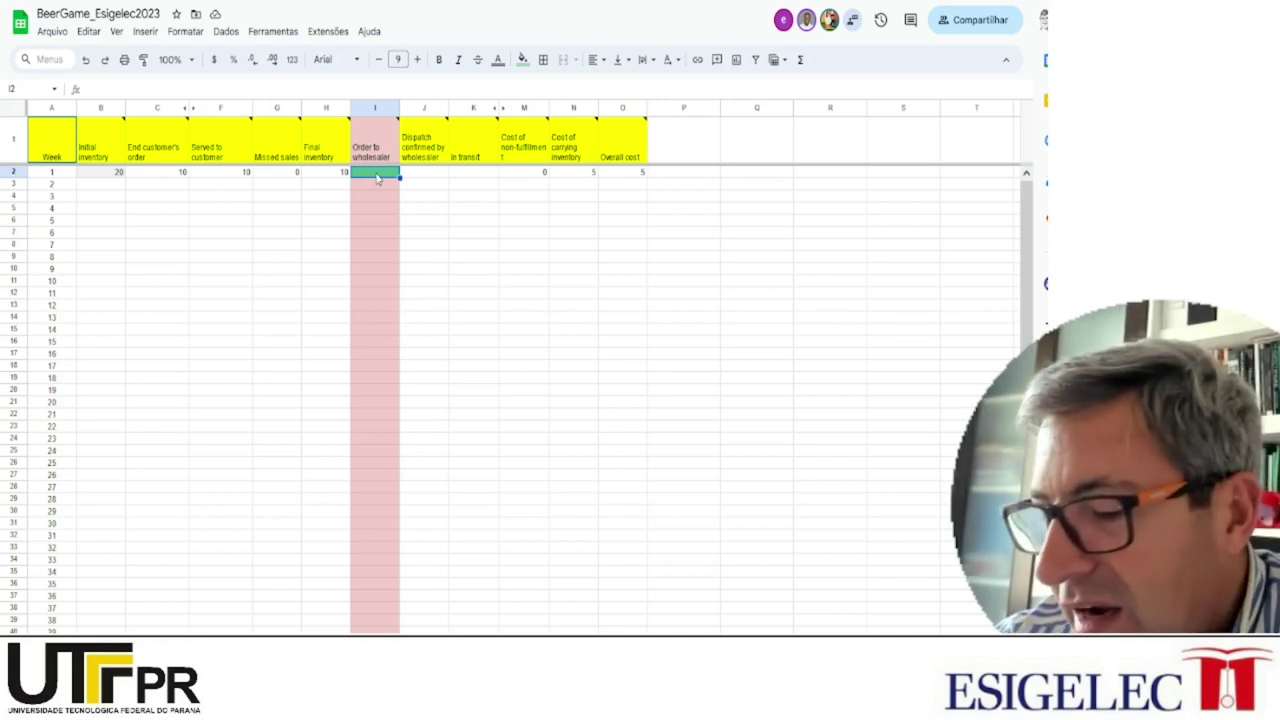
{"action": "type", "text": "10"}
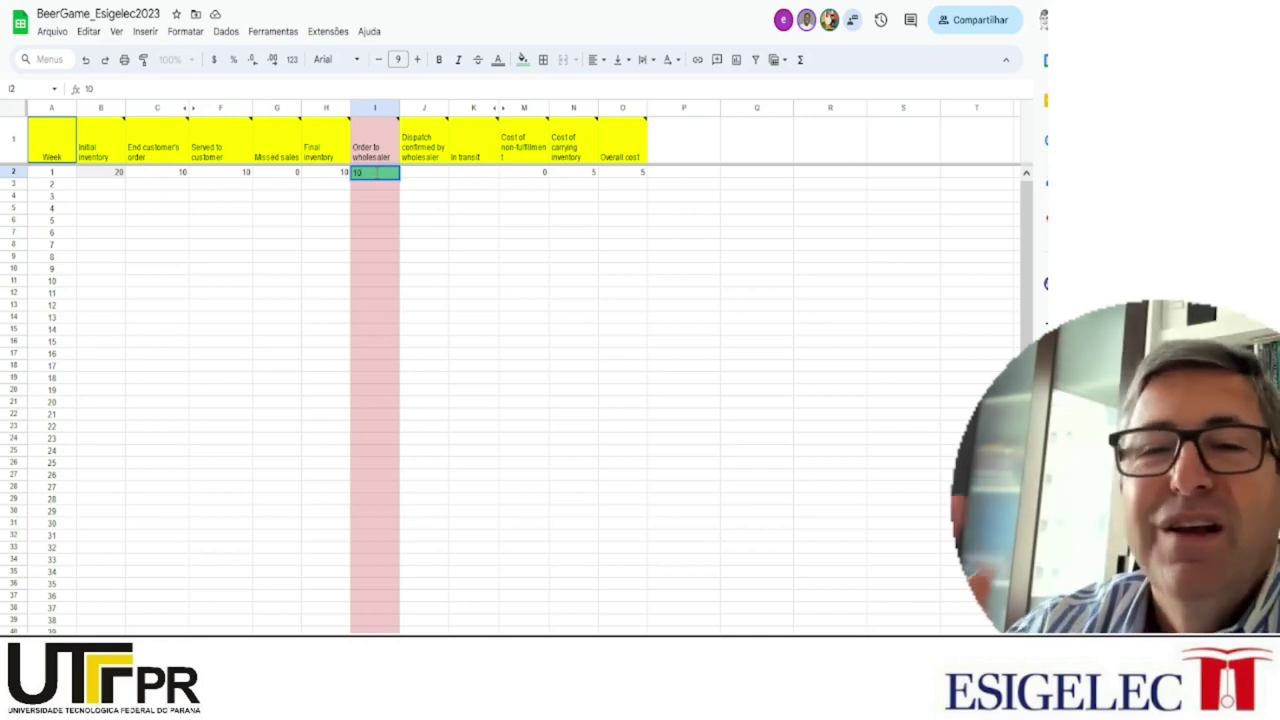
{"action": "left_click", "coordinate": [95, 174]}
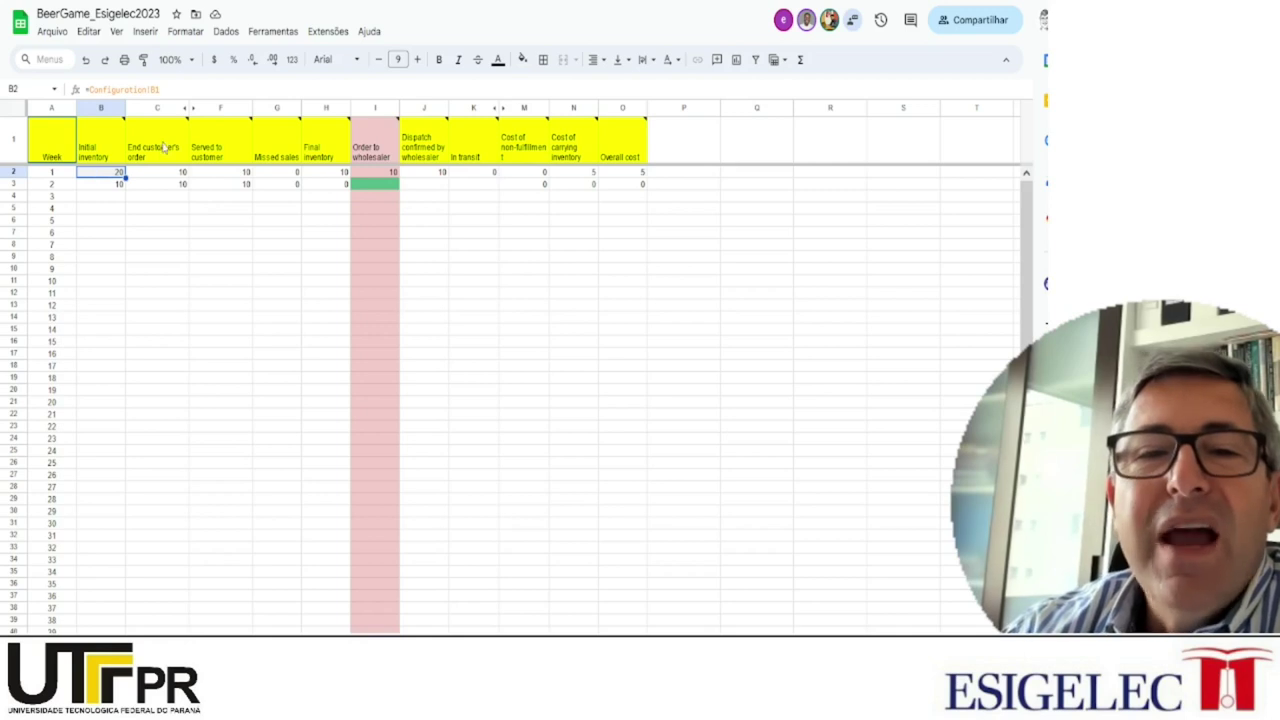
Examine the retailer's week 1 end customer's order, served quantity, missed sales and final inventory
{"action": "mouse_move", "coordinate": [166, 155]}
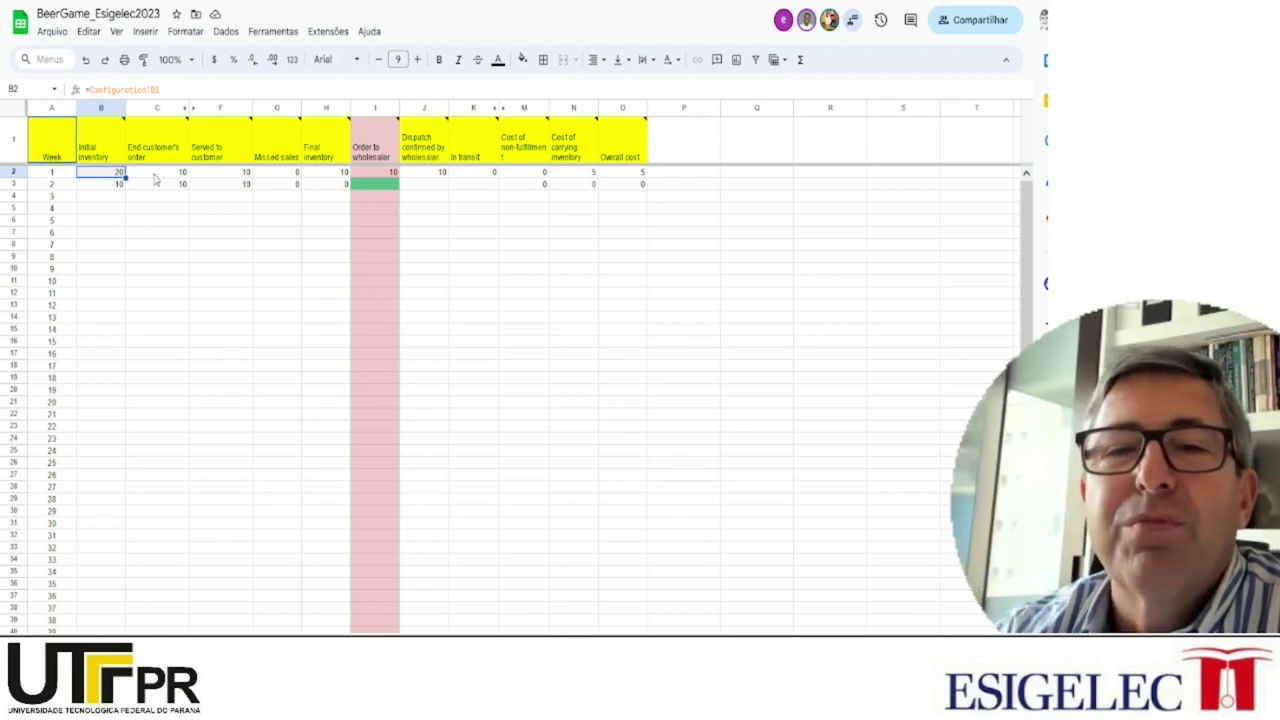
{"action": "left_click", "coordinate": [164, 174]}
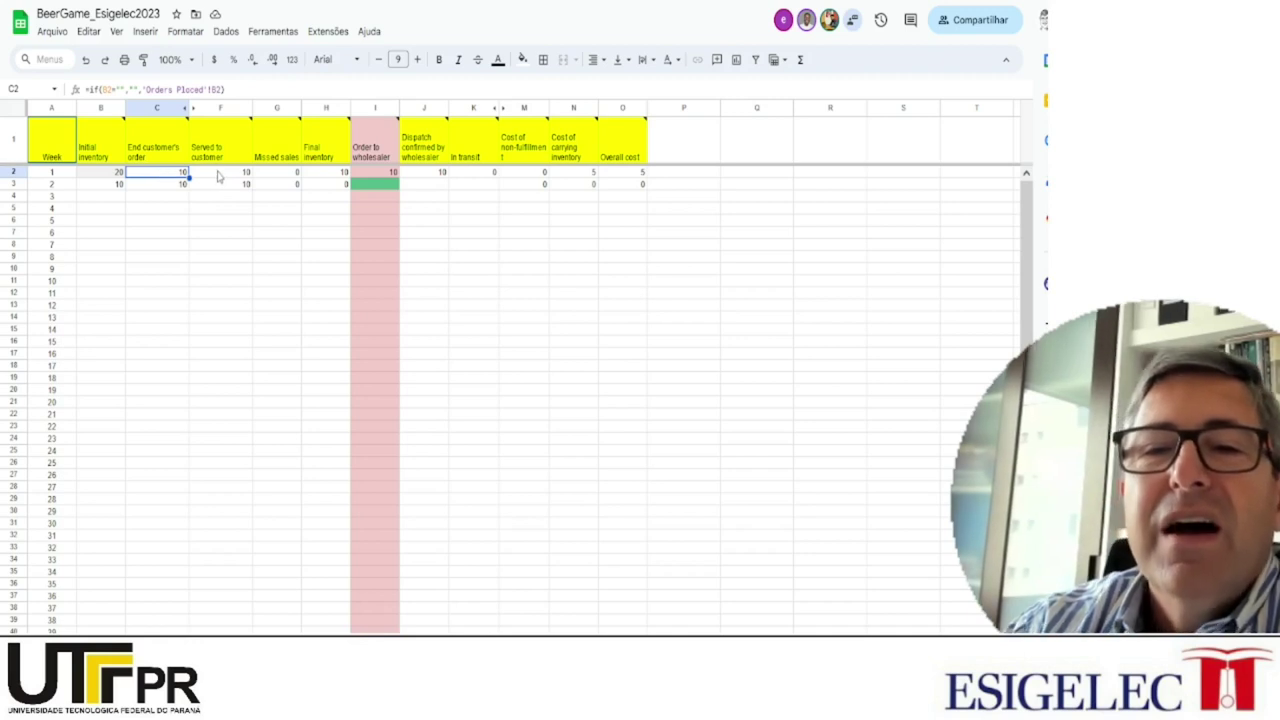
{"action": "left_click", "coordinate": [218, 175]}
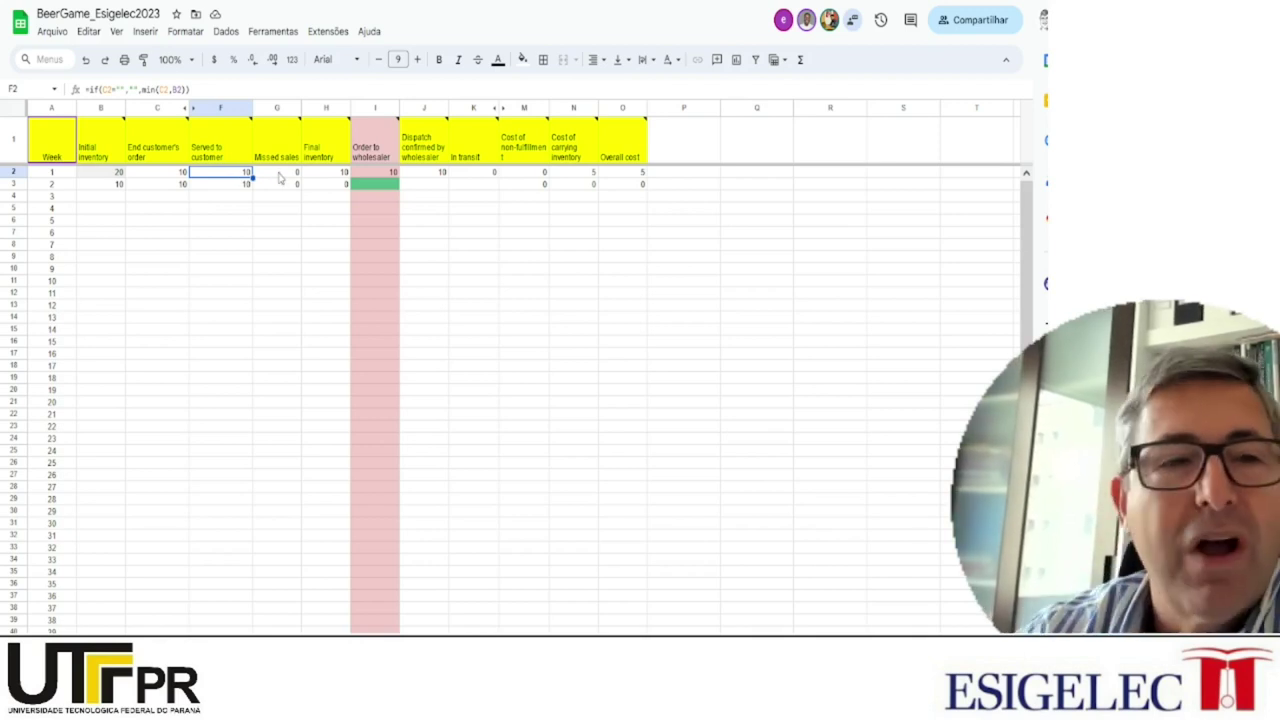
{"action": "left_click", "coordinate": [280, 174]}
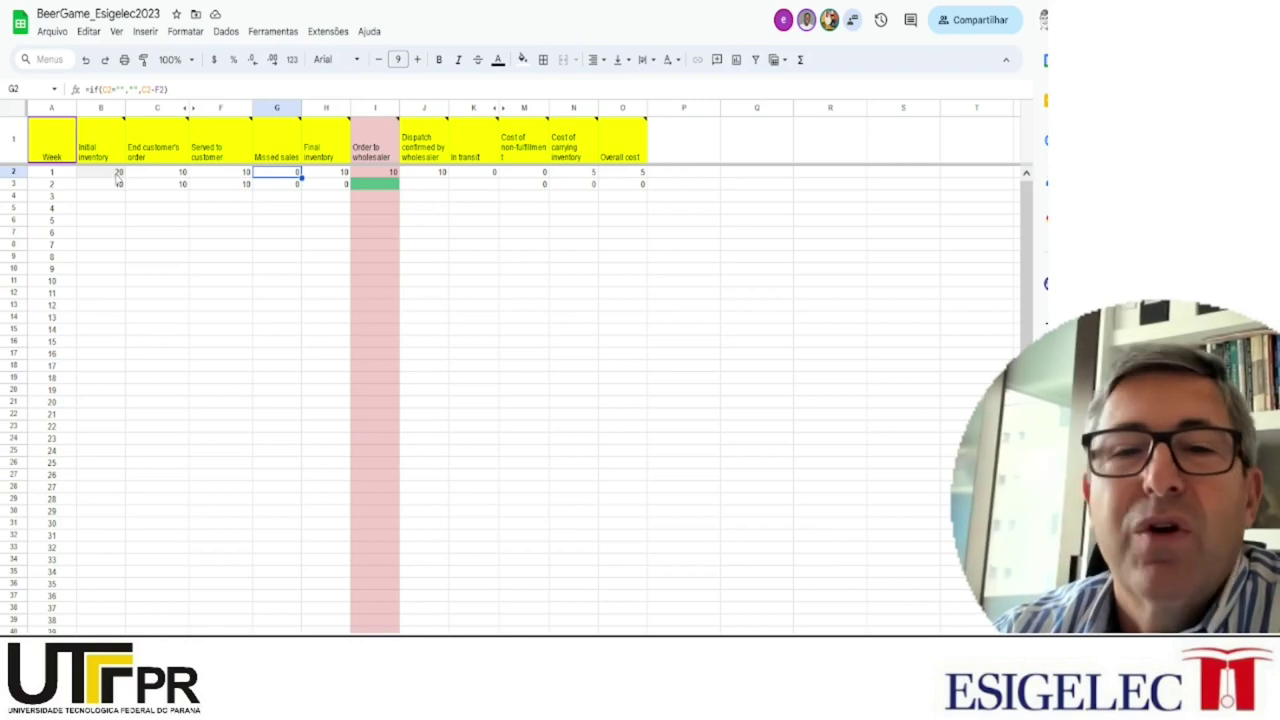
{"action": "mouse_move", "coordinate": [273, 163]}
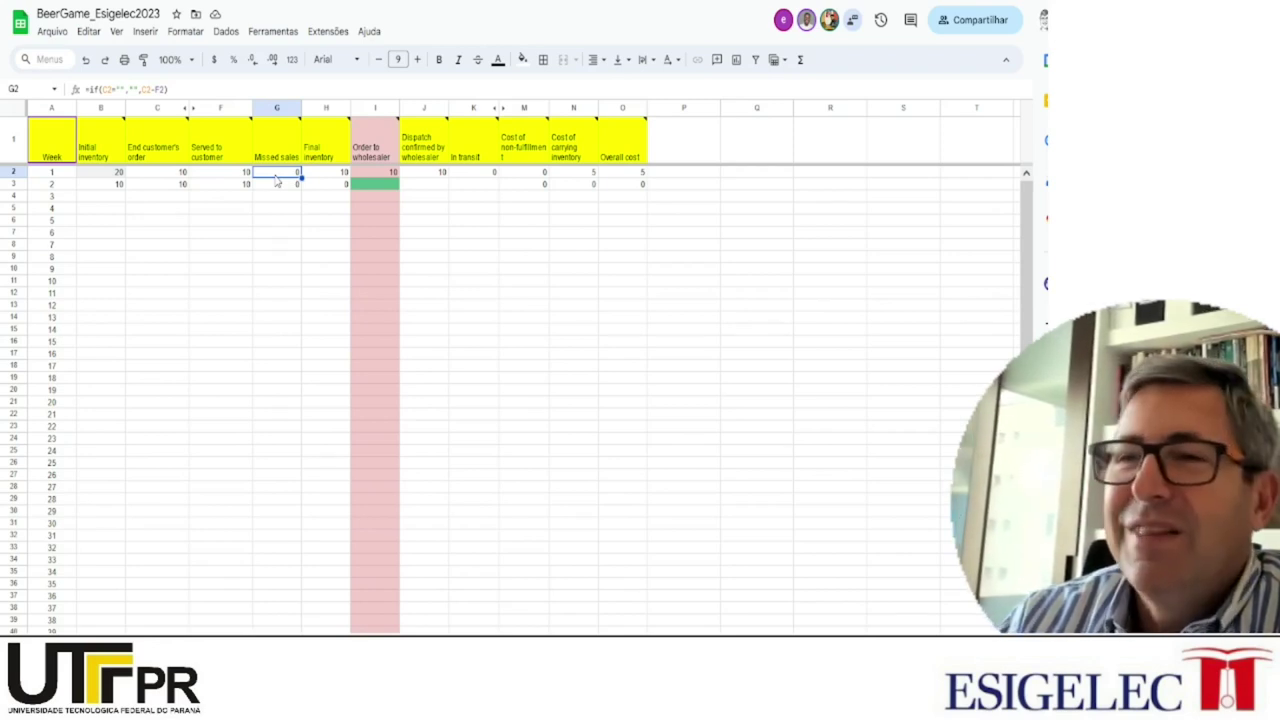
{"action": "left_click", "coordinate": [328, 174]}
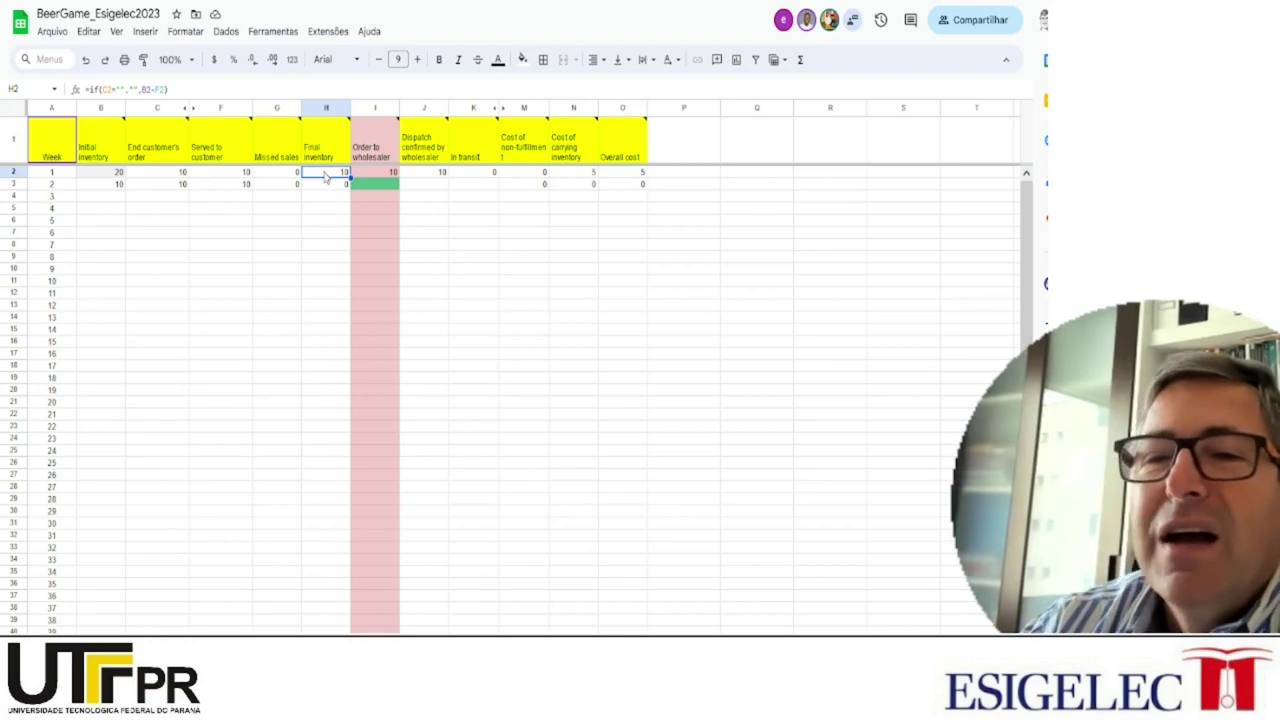
Review the order decision column across all four player sheets, and inspect the retailer's week 1 order and wholesaler-confirmed dispatch
{"action": "left_click", "coordinate": [371, 108]}
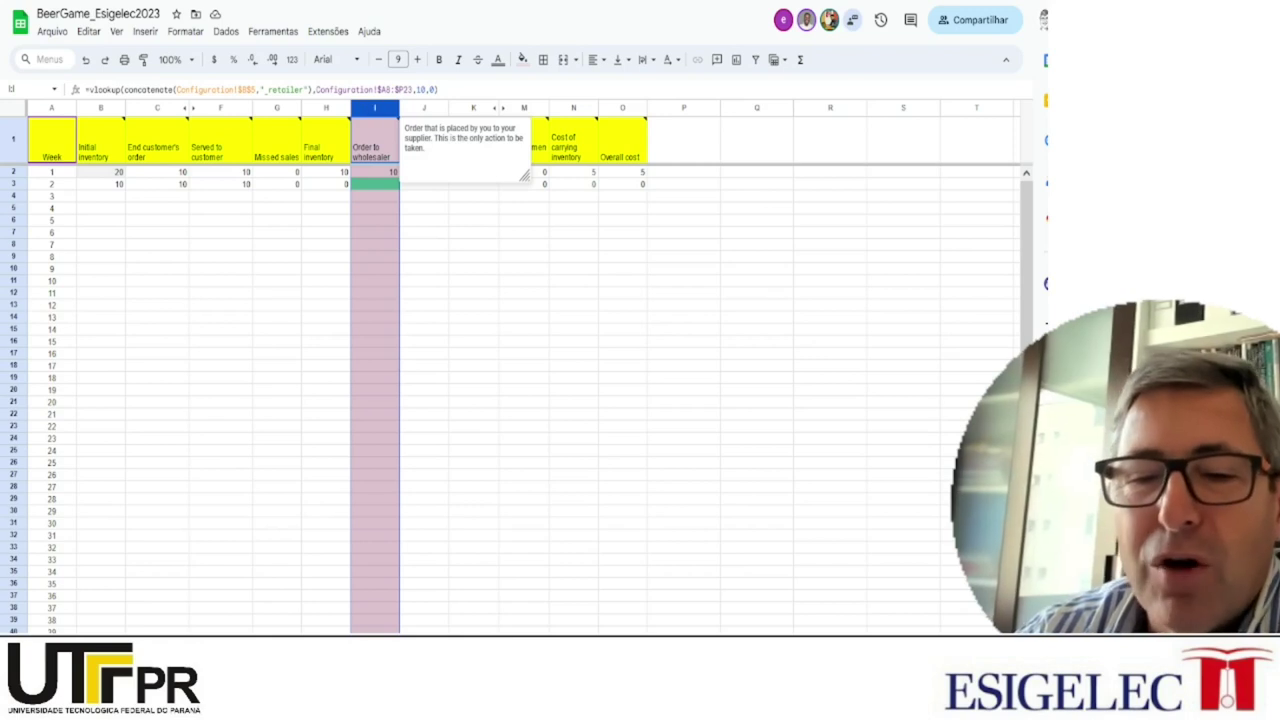
{"action": "key", "text": "ctrl+shift+Page_Down"}
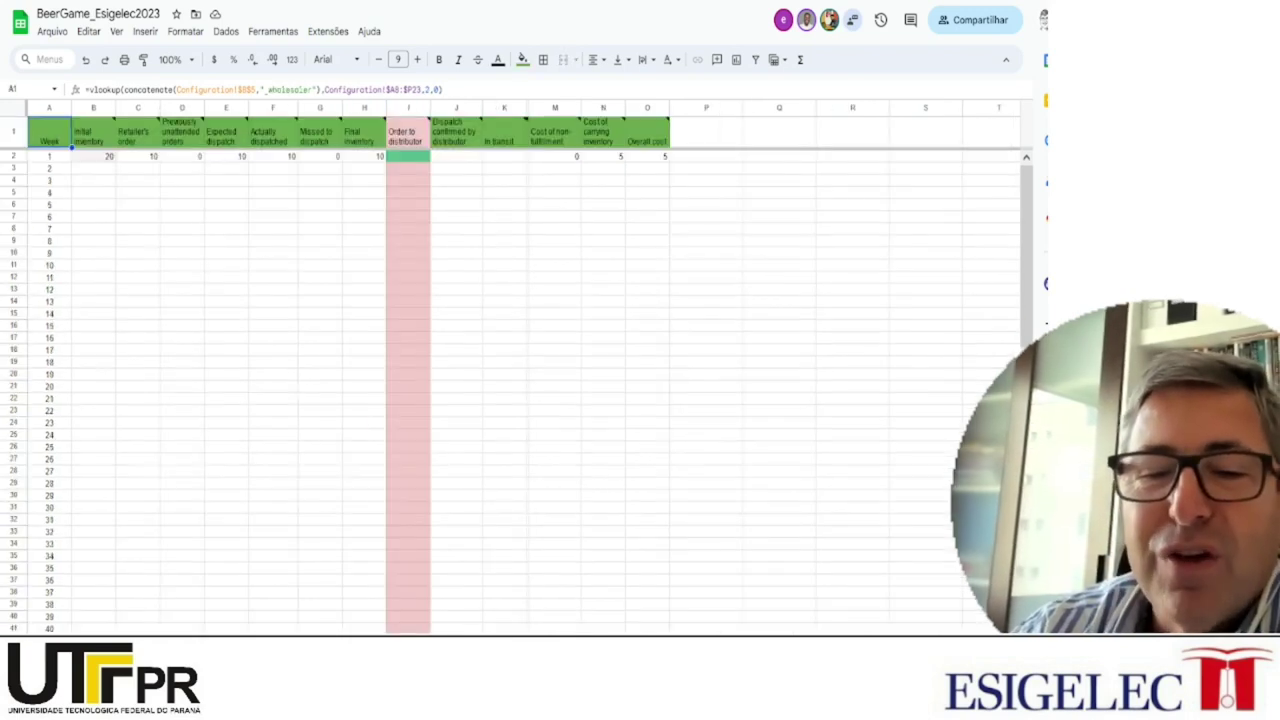
{"action": "key", "text": "ctrl+shift+Page_Down"}
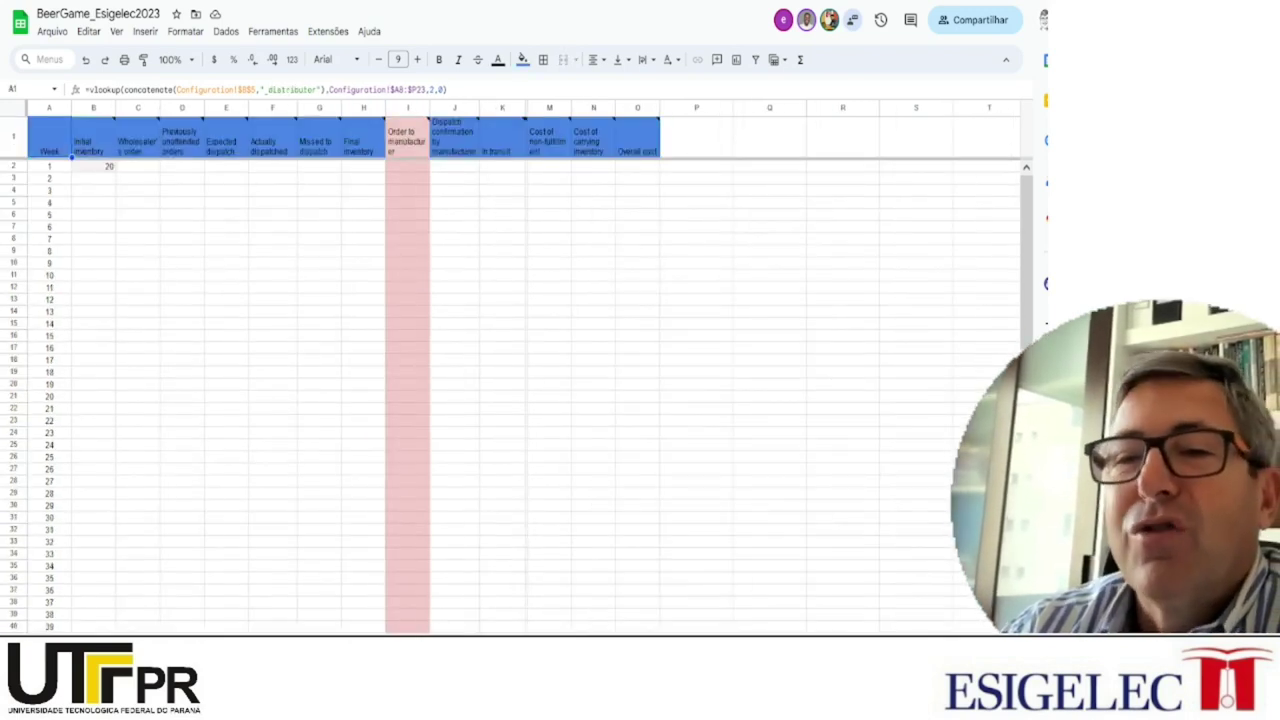
{"action": "key", "text": "ctrl+shift+Page_Down"}
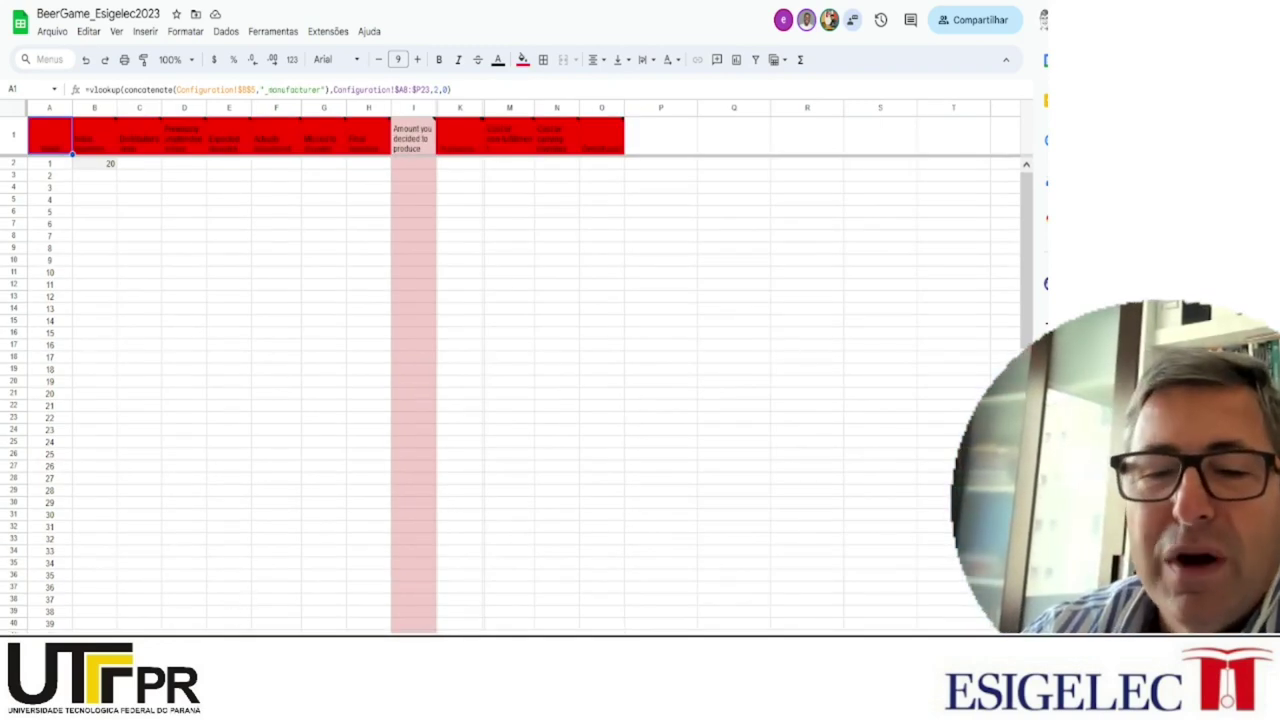
{"action": "key", "text": "ctrl+shift+Page_Down"}
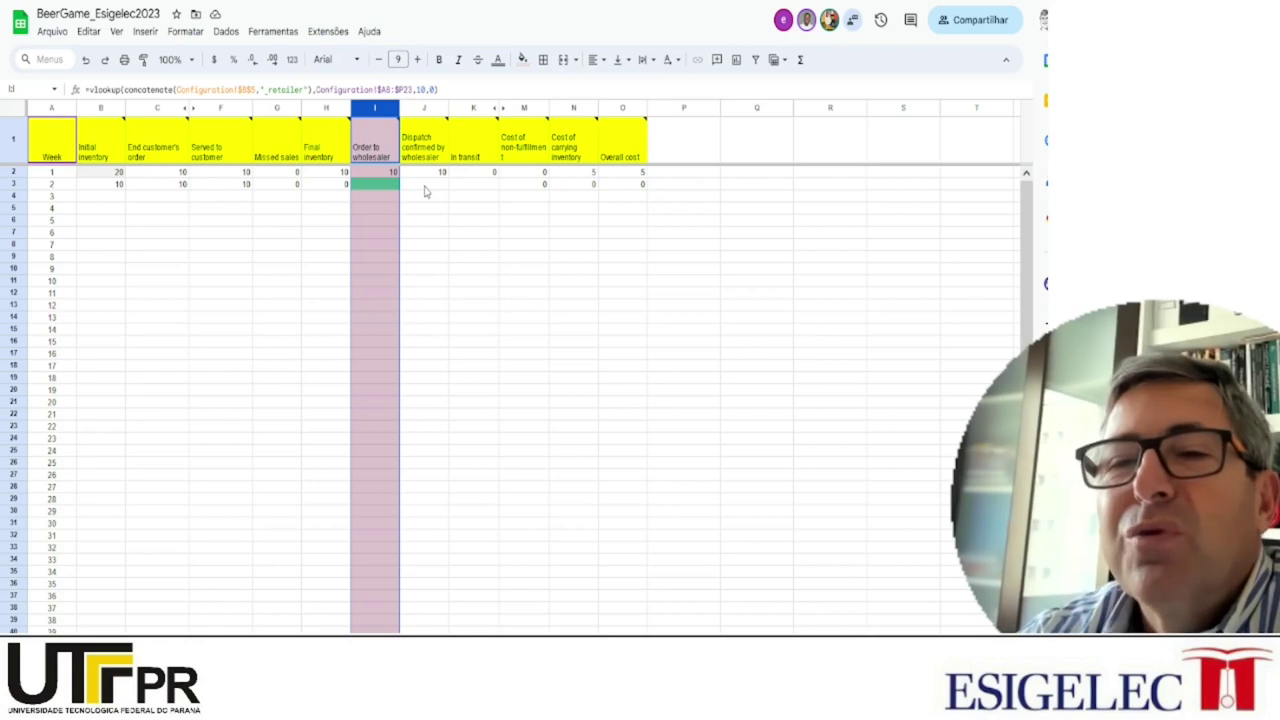
{"action": "left_click", "coordinate": [373, 174]}
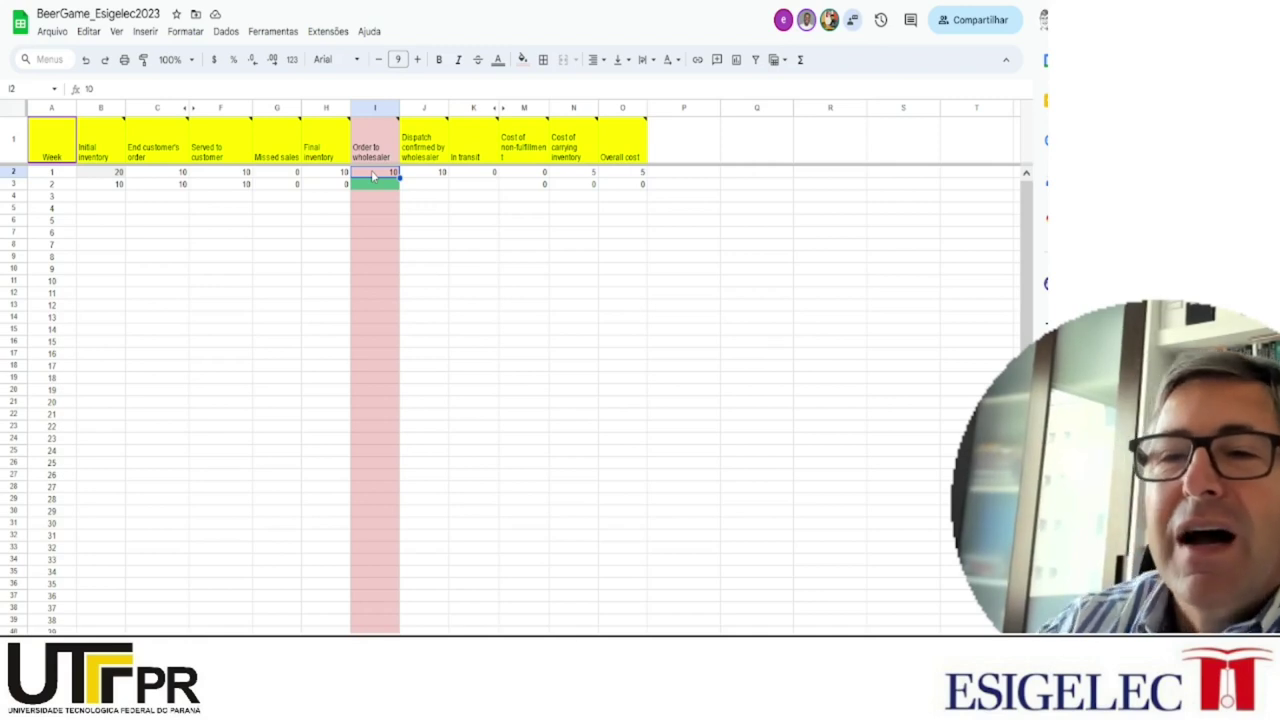
{"action": "left_click", "coordinate": [425, 175]}
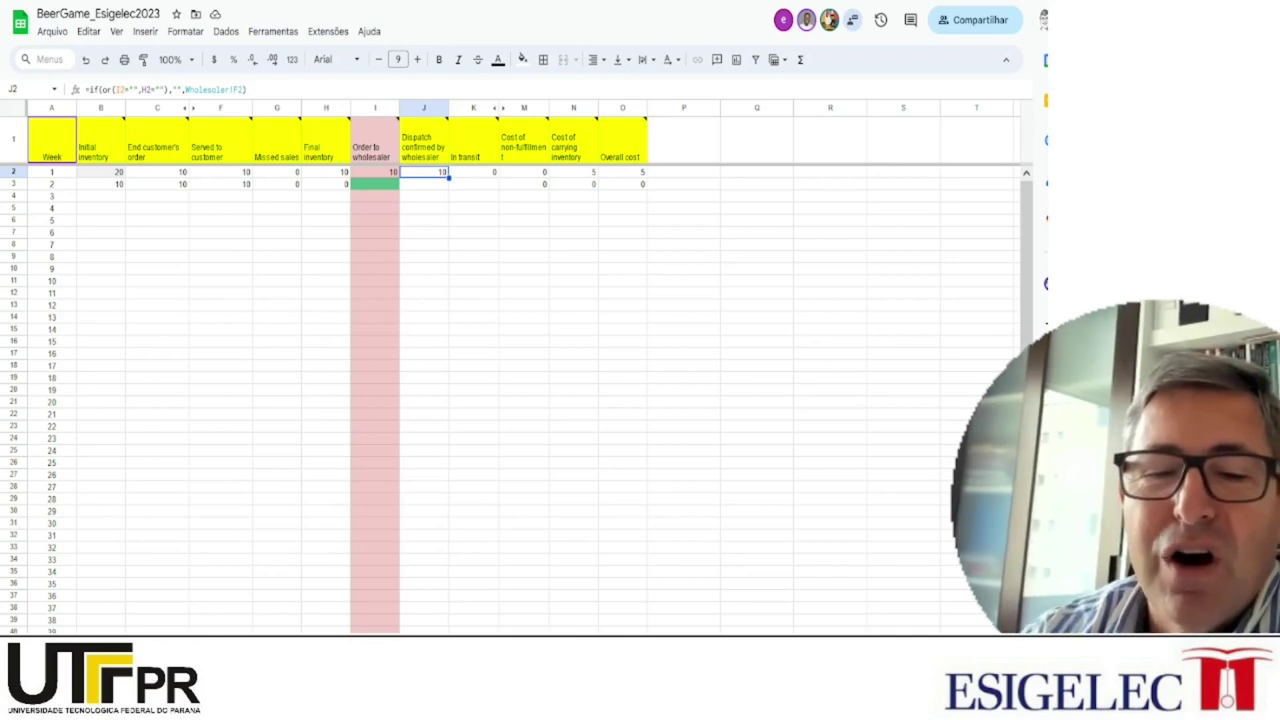
Examine the wholesaler's week 1 initial inventory, previously unattended orders and missed-to-dispatch cells
{"action": "key", "text": "ctrl+shift+Page_Down"}
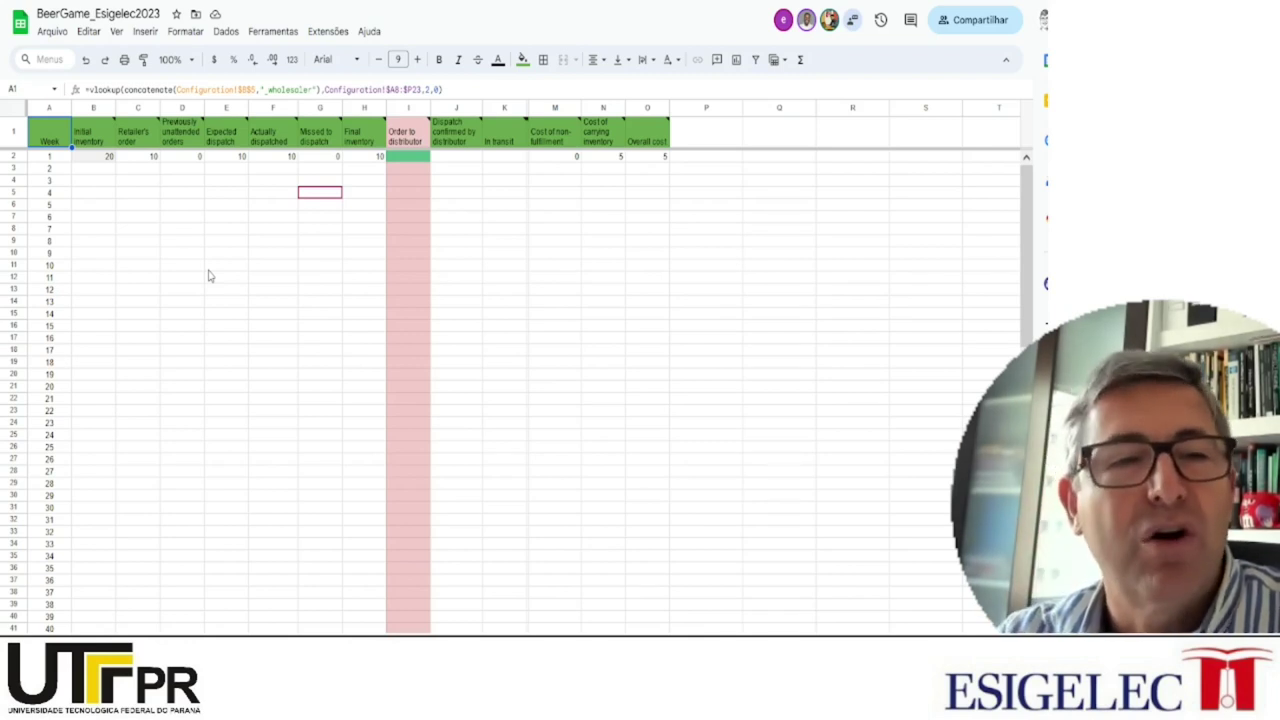
{"action": "left_click", "coordinate": [100, 158]}
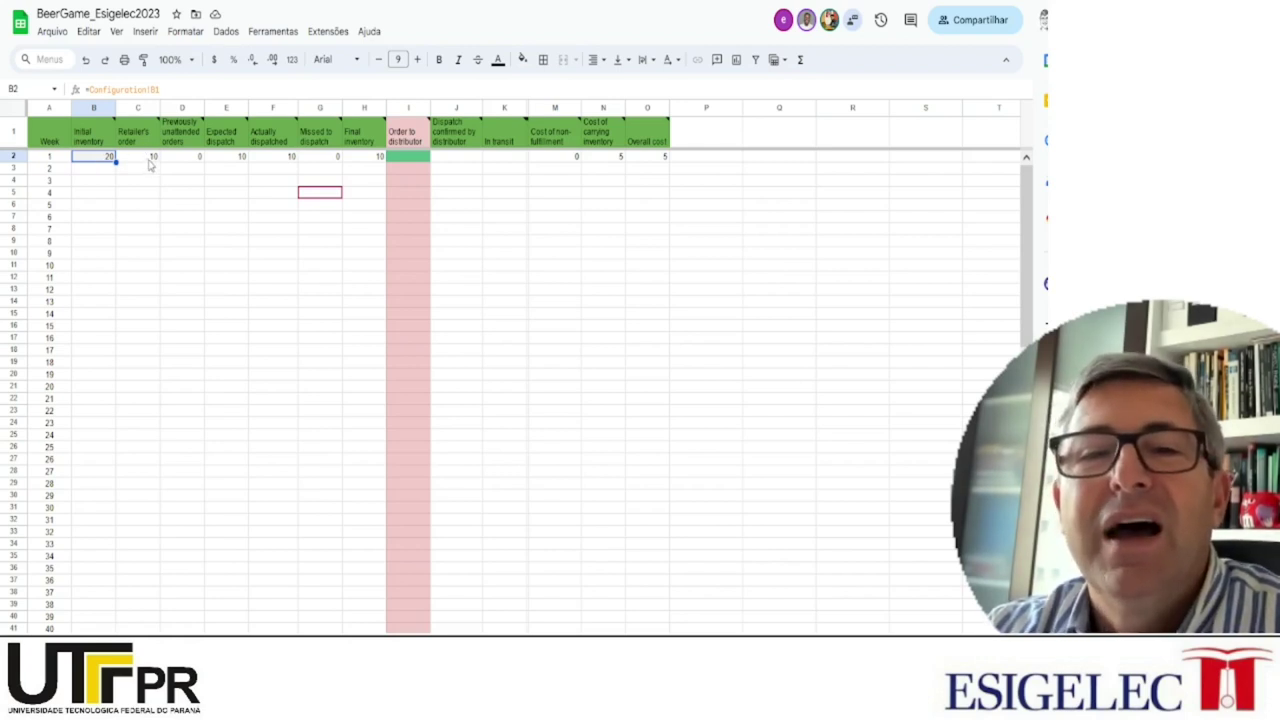
{"action": "mouse_move", "coordinate": [177, 122]}
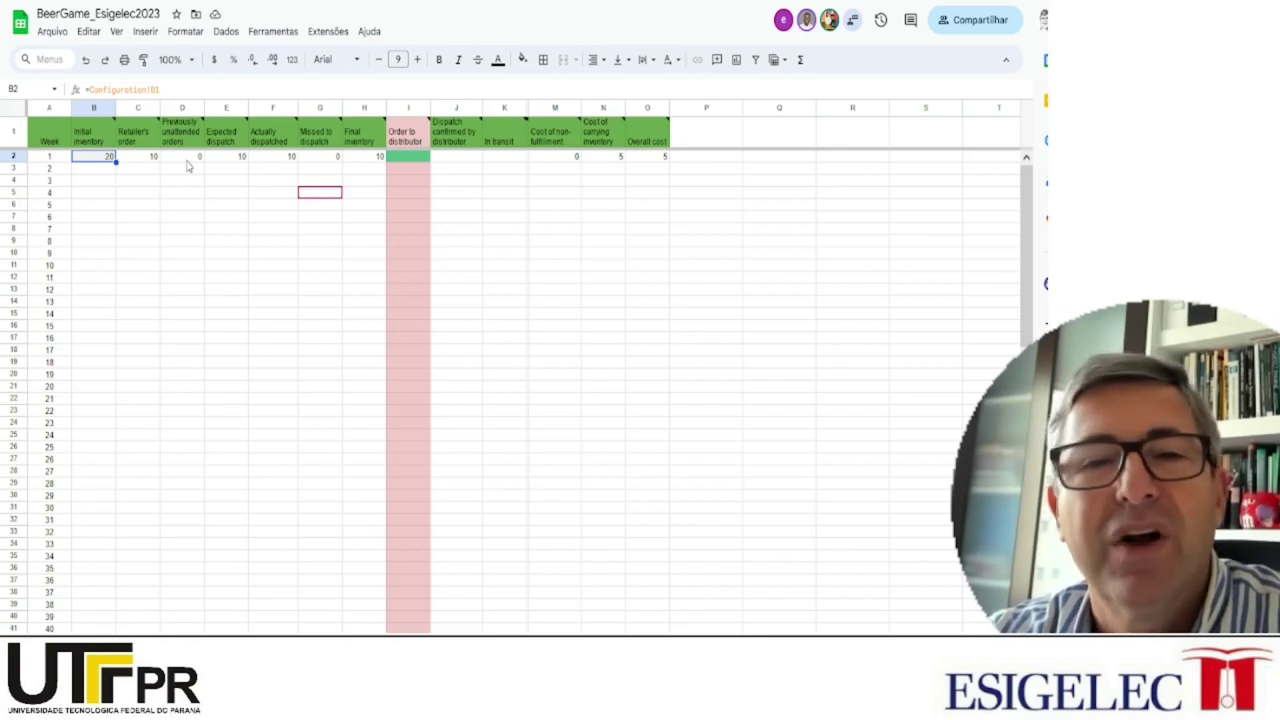
{"action": "left_click", "coordinate": [187, 160]}
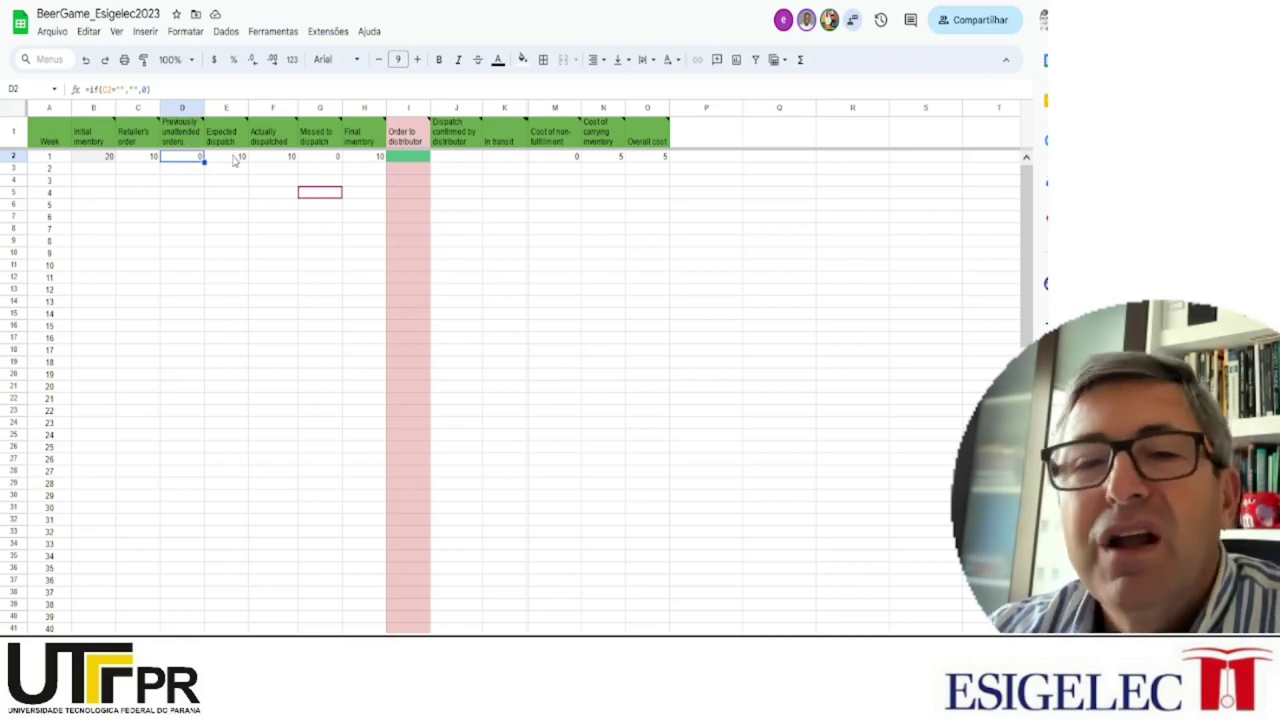
{"action": "left_click", "coordinate": [320, 158]}
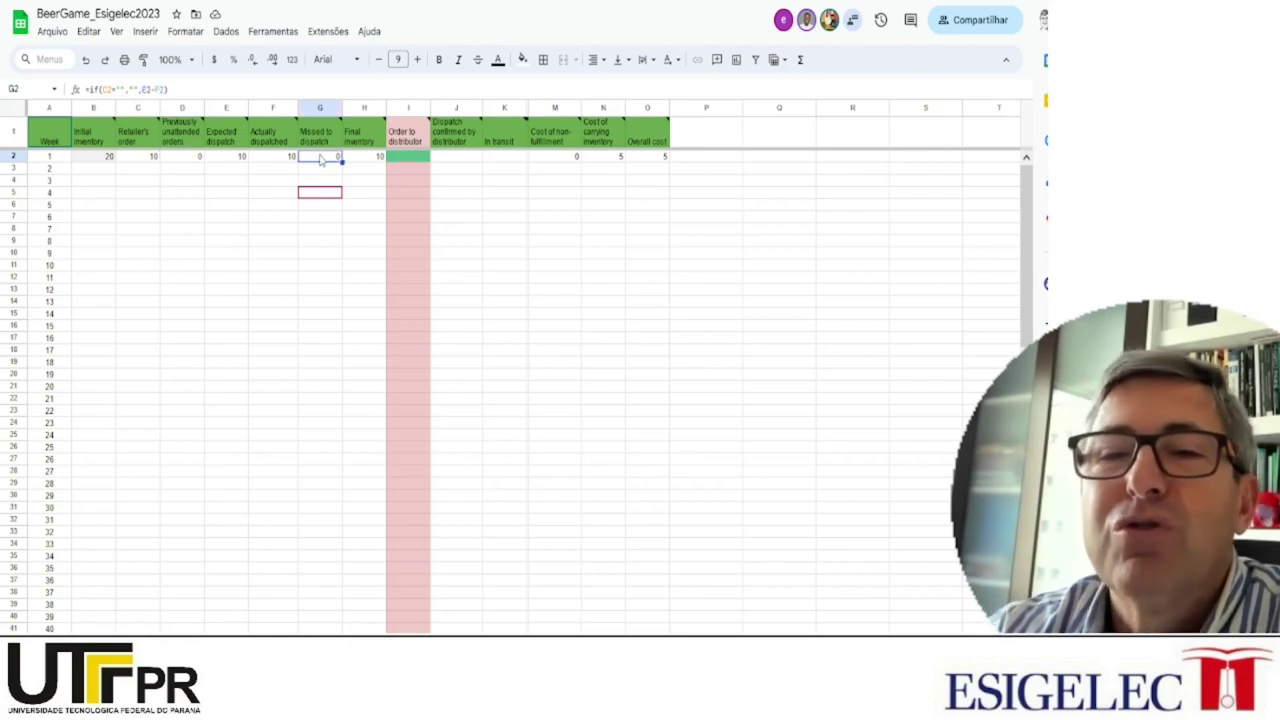
Compare the header notes for the retailer's missed sales and the wholesaler's missed-to-dispatch columns
{"action": "mouse_move", "coordinate": [319, 146]}
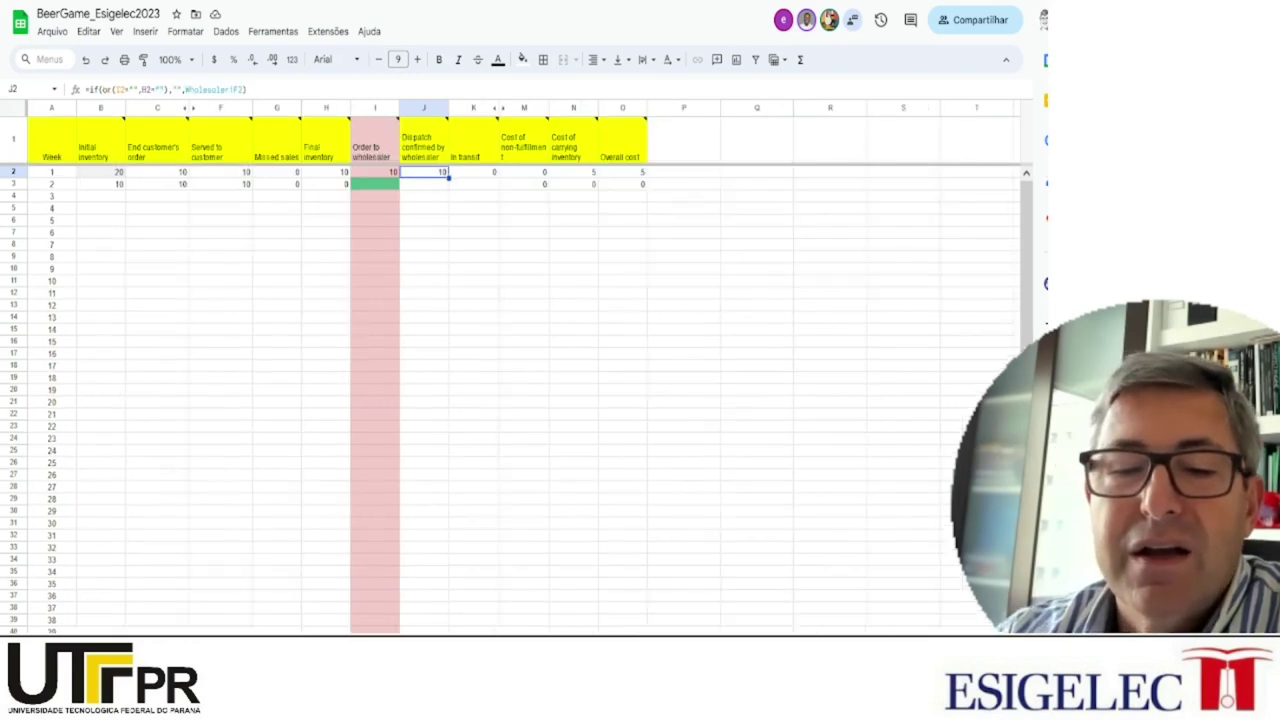
{"action": "left_click", "coordinate": [274, 151]}
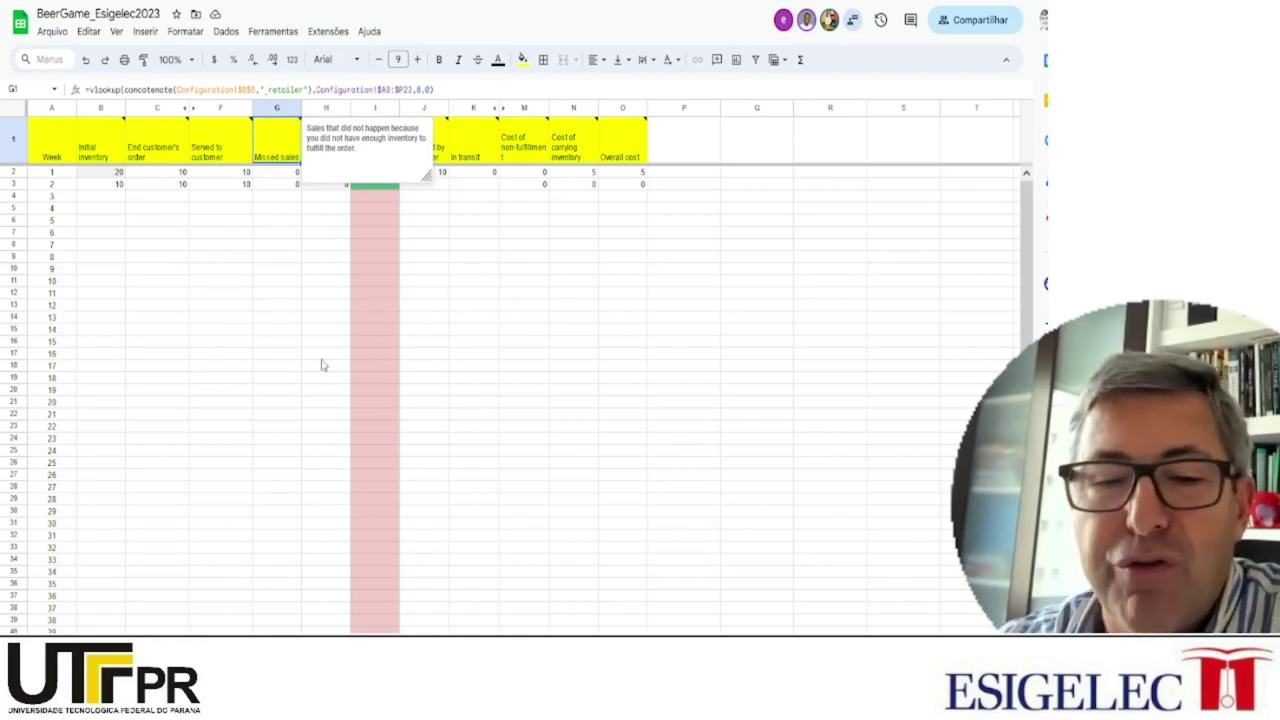
{"action": "left_click", "coordinate": [190, 655]}
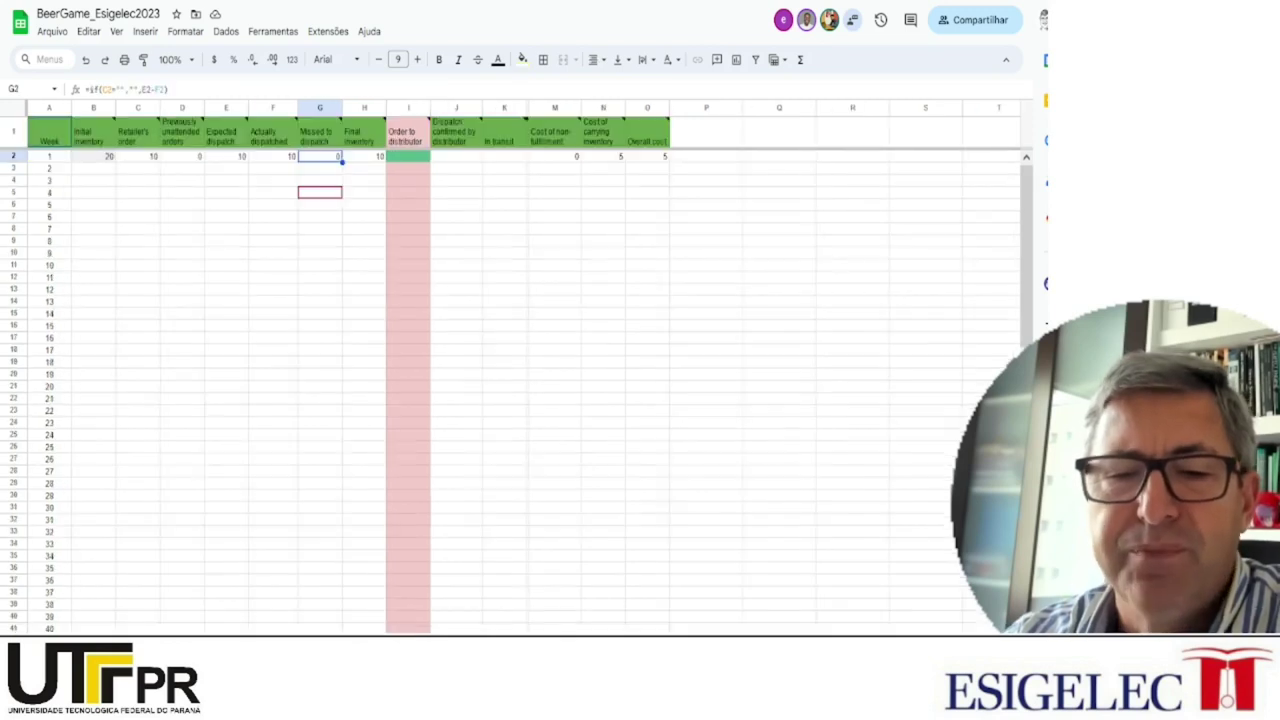
{"action": "mouse_move", "coordinate": [319, 151]}
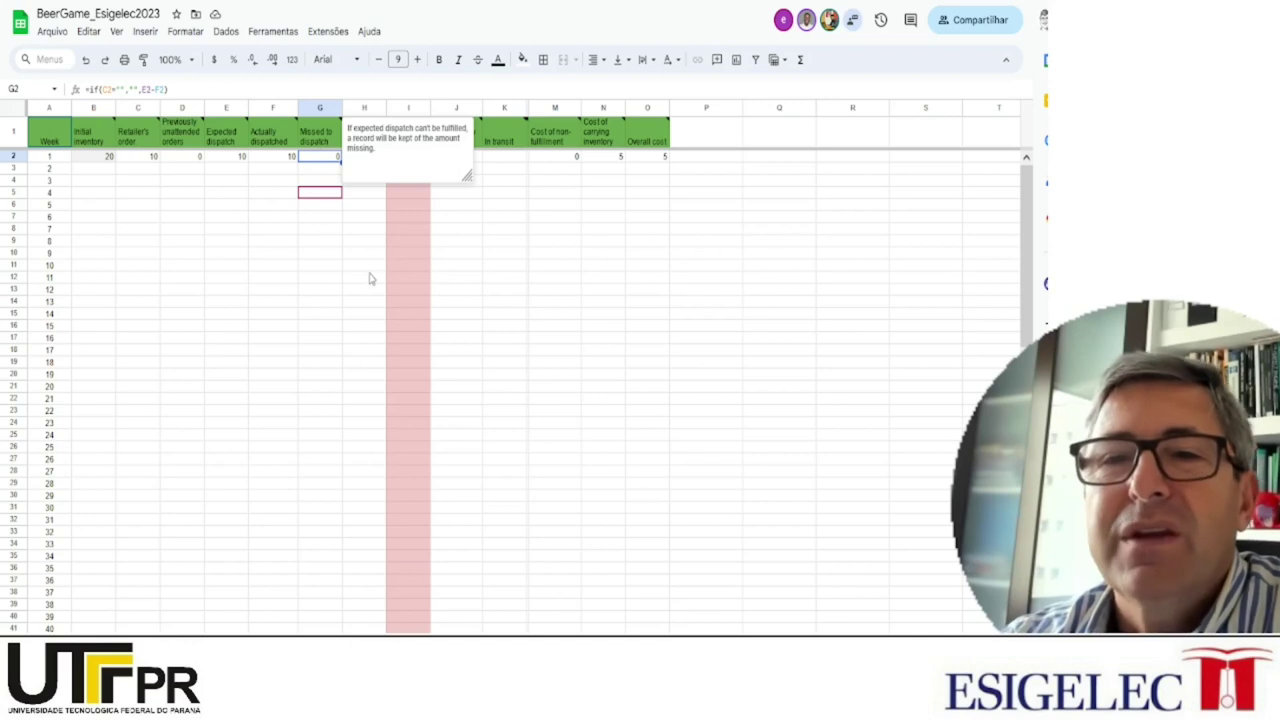
{"action": "left_click", "coordinate": [296, 183]}
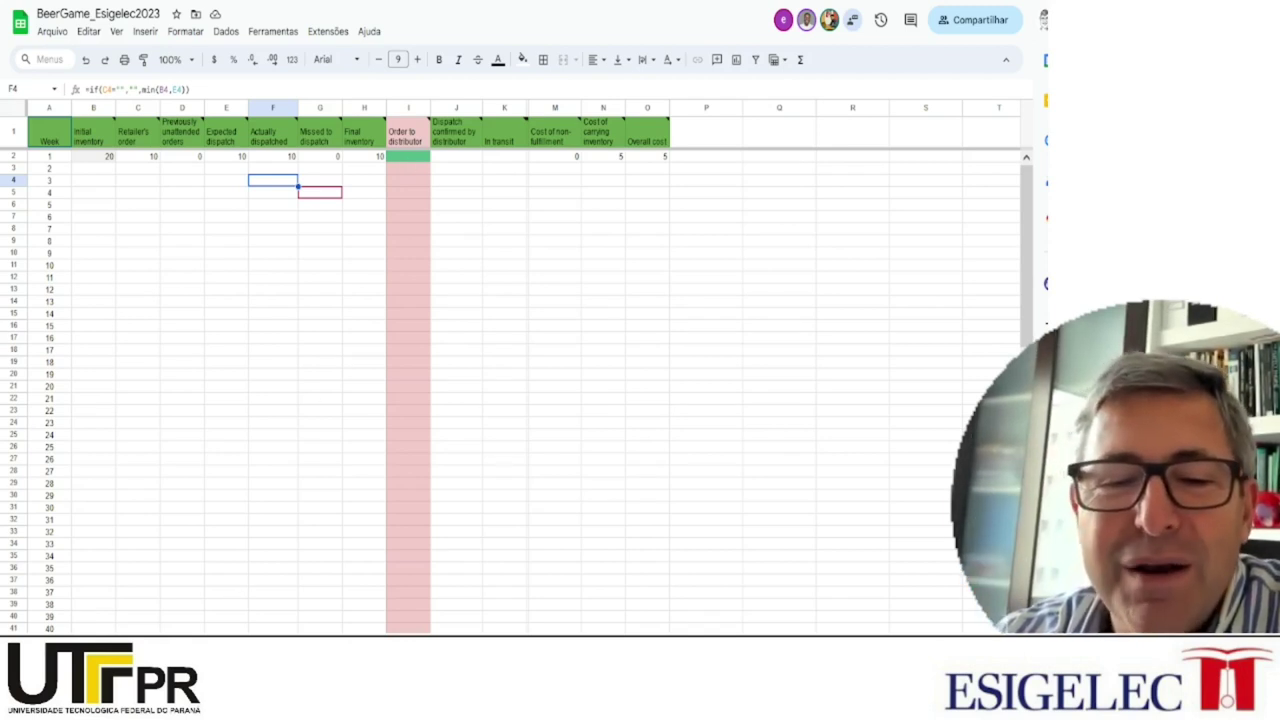
Change the retailer's week 1 order to the wholesaler to 30 in cell I2 of the retailer sheet
{"action": "key", "text": "ctrl+shift+Page_Up"}
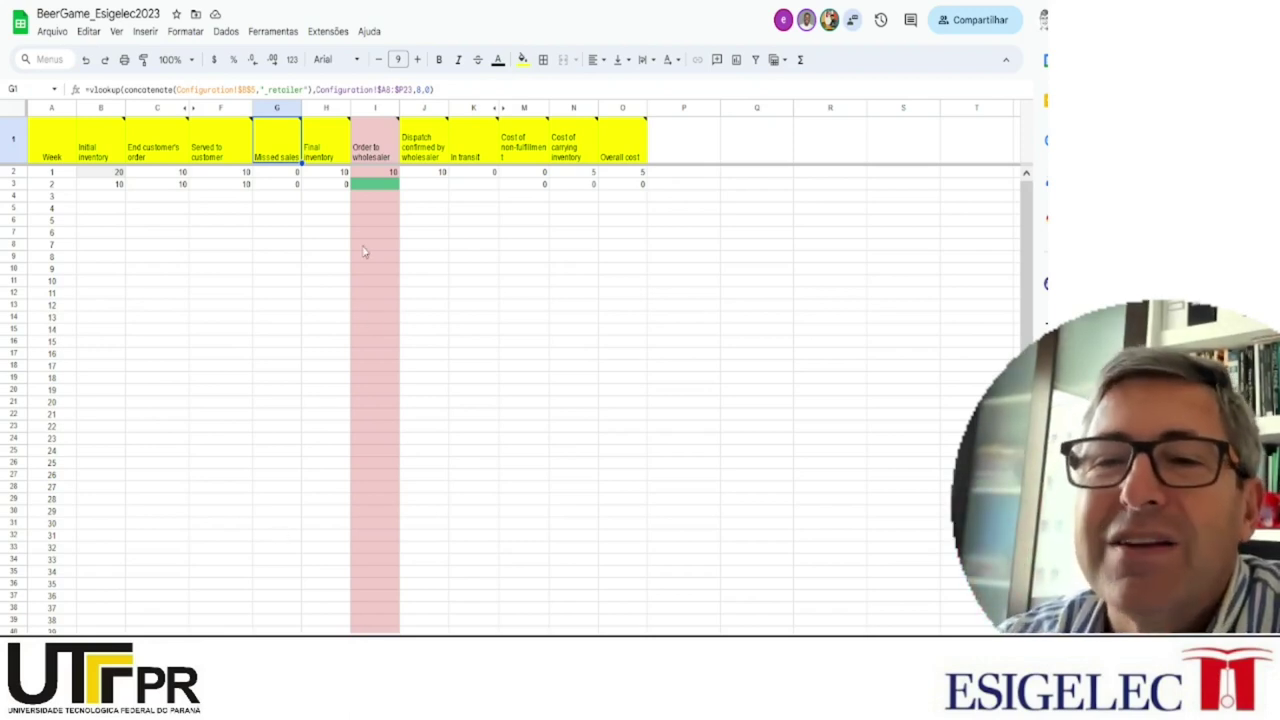
{"action": "left_click", "coordinate": [376, 174]}
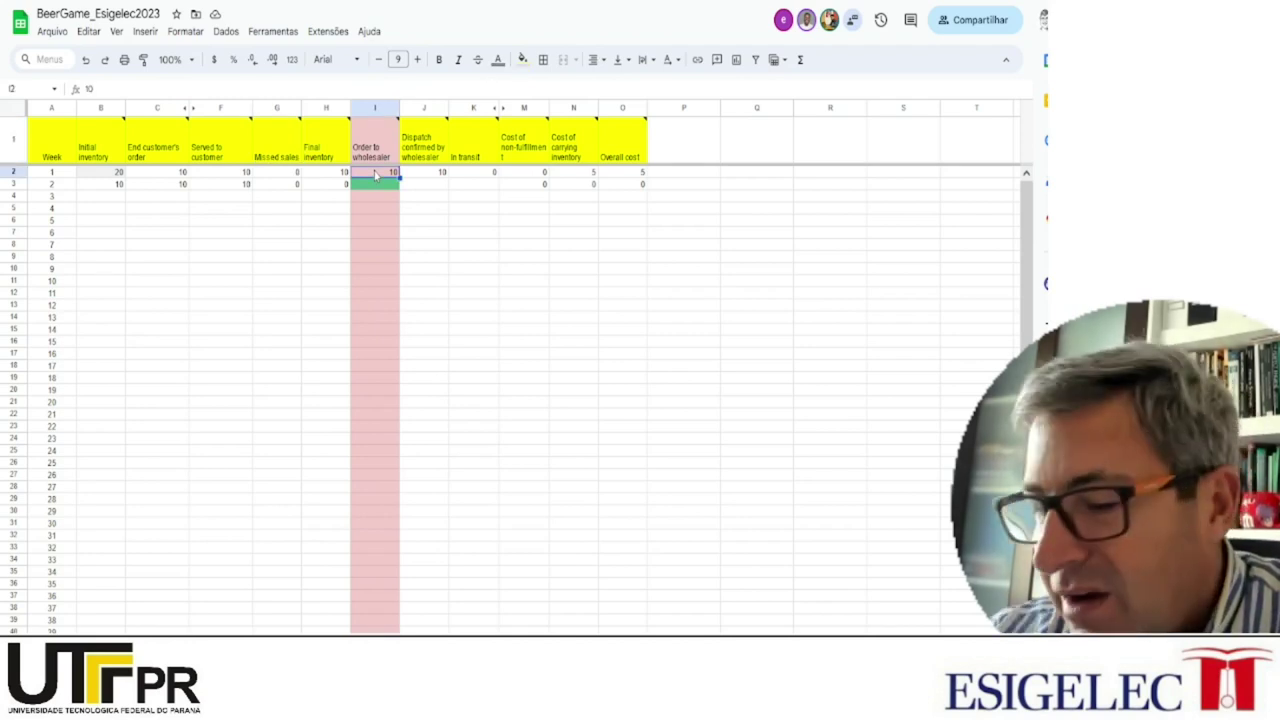
{"action": "type", "text": "30"}
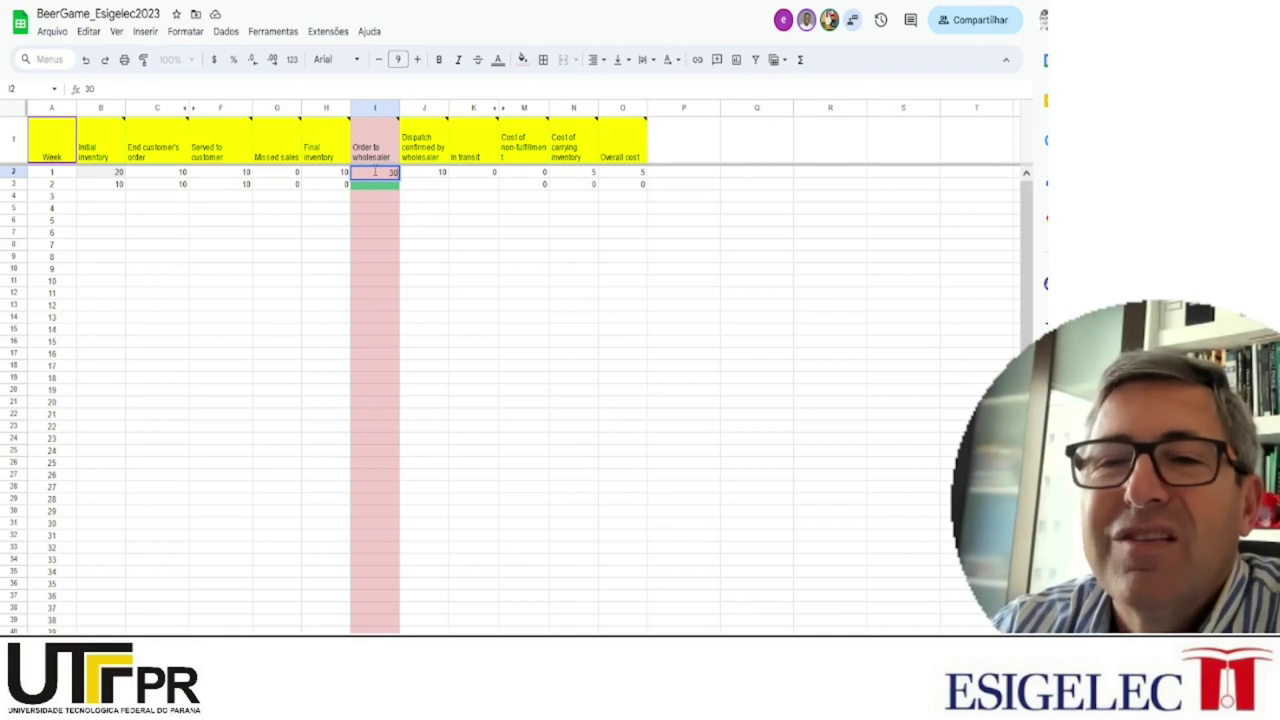
{"action": "key", "text": "Return"}
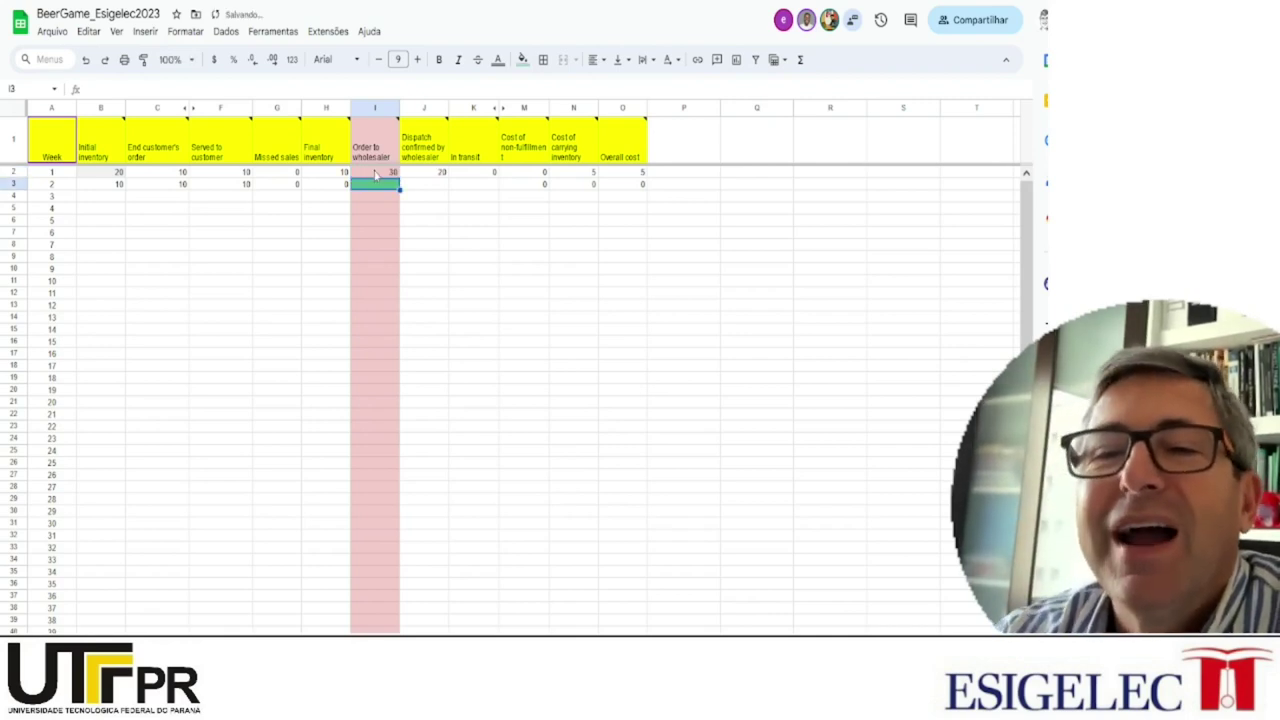
{"action": "left_click", "coordinate": [375, 174]}
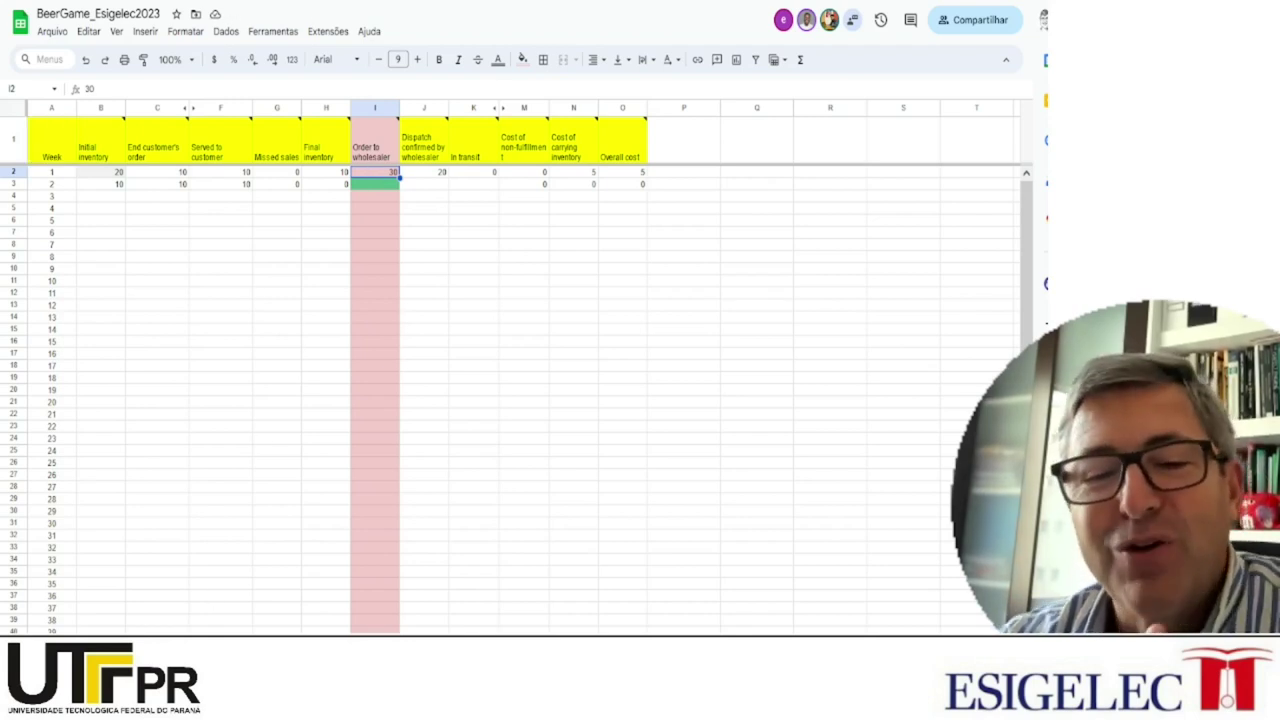
Examine the wholesaler's week 1 inventory, retailer's order, expected and missed dispatch, and how the shortfall carries into week 2's previously unattended orders
{"action": "key", "text": "ctrl+Page_Down"}
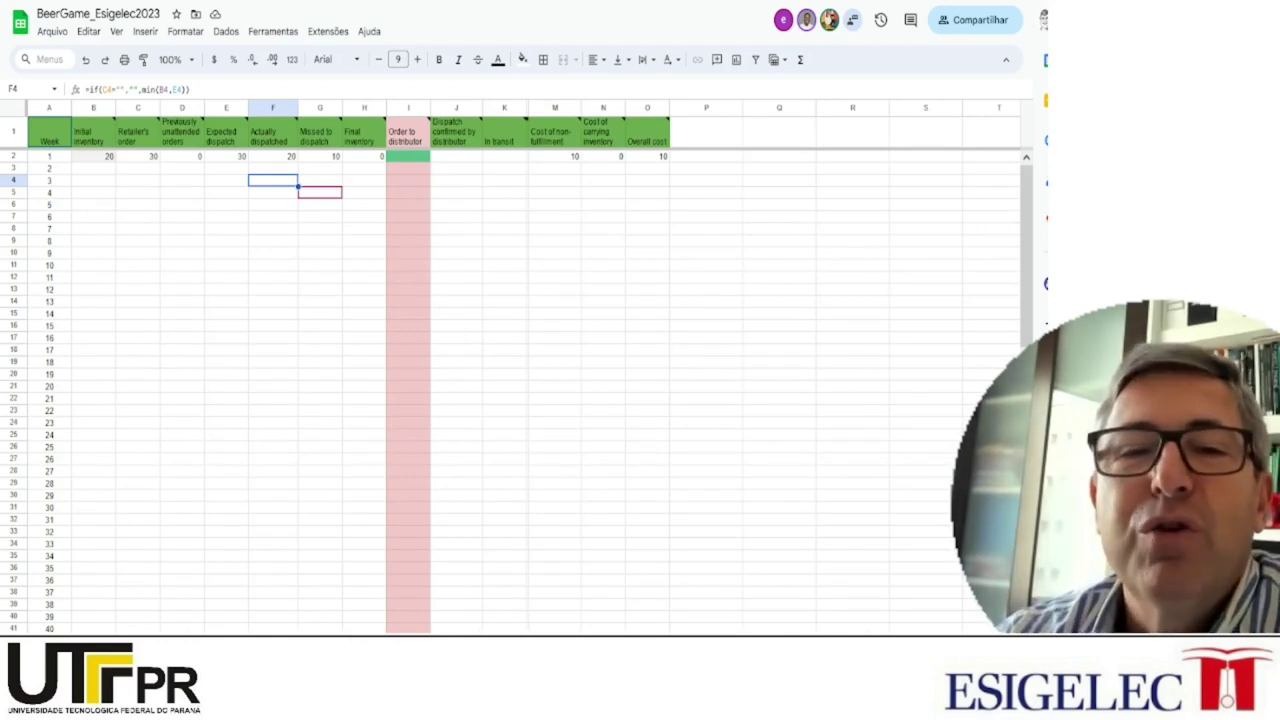
{"action": "left_click", "coordinate": [90, 158]}
{"action": "left_click", "coordinate": [140, 158]}
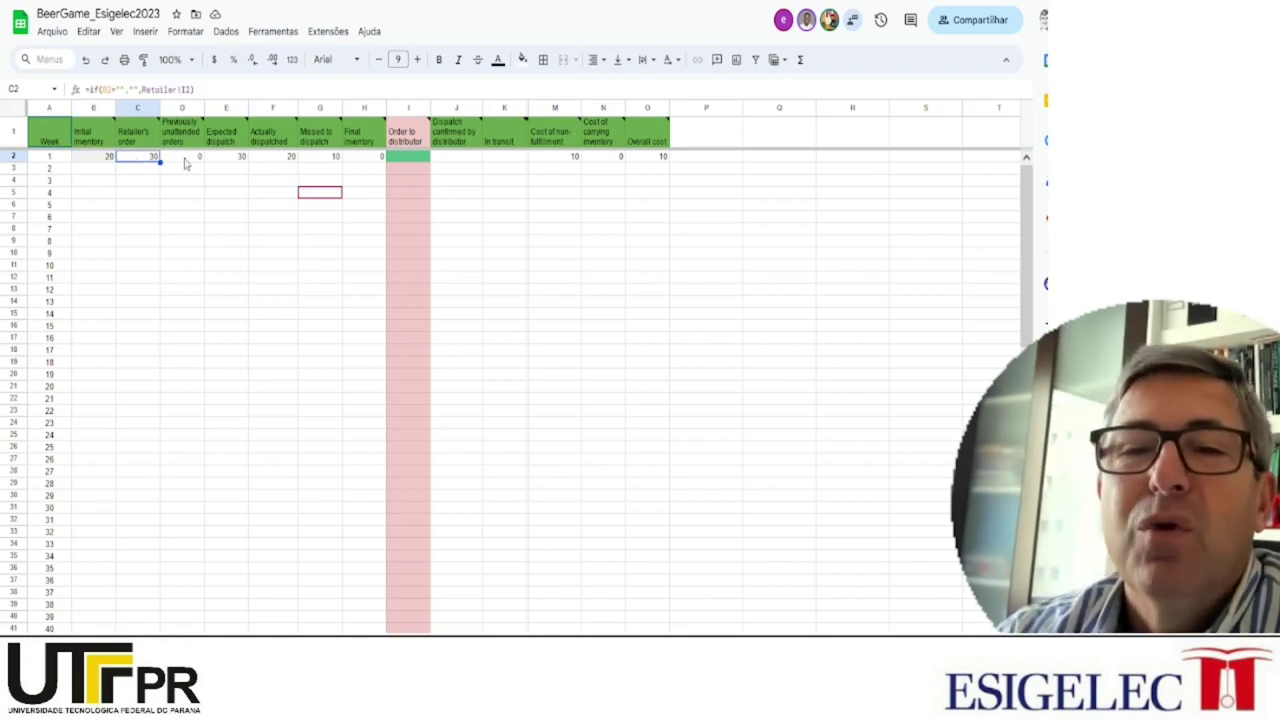
{"action": "left_click", "coordinate": [185, 160]}
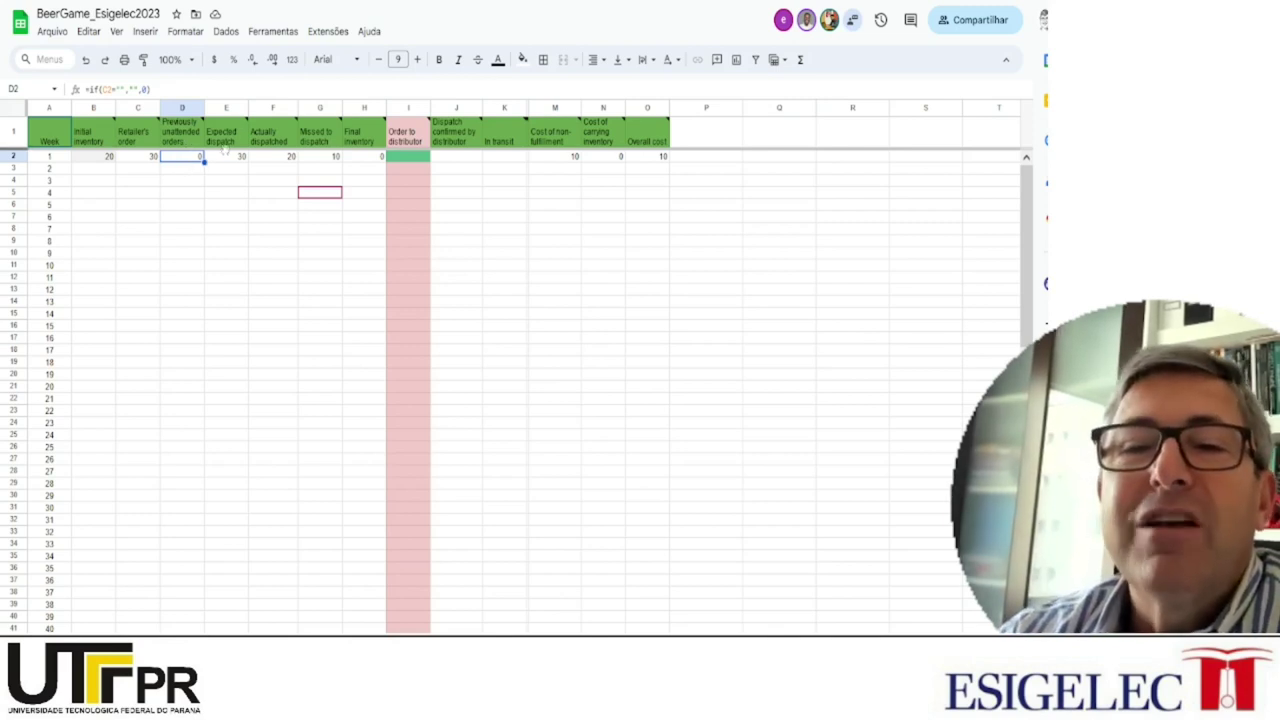
{"action": "left_click", "coordinate": [228, 162]}
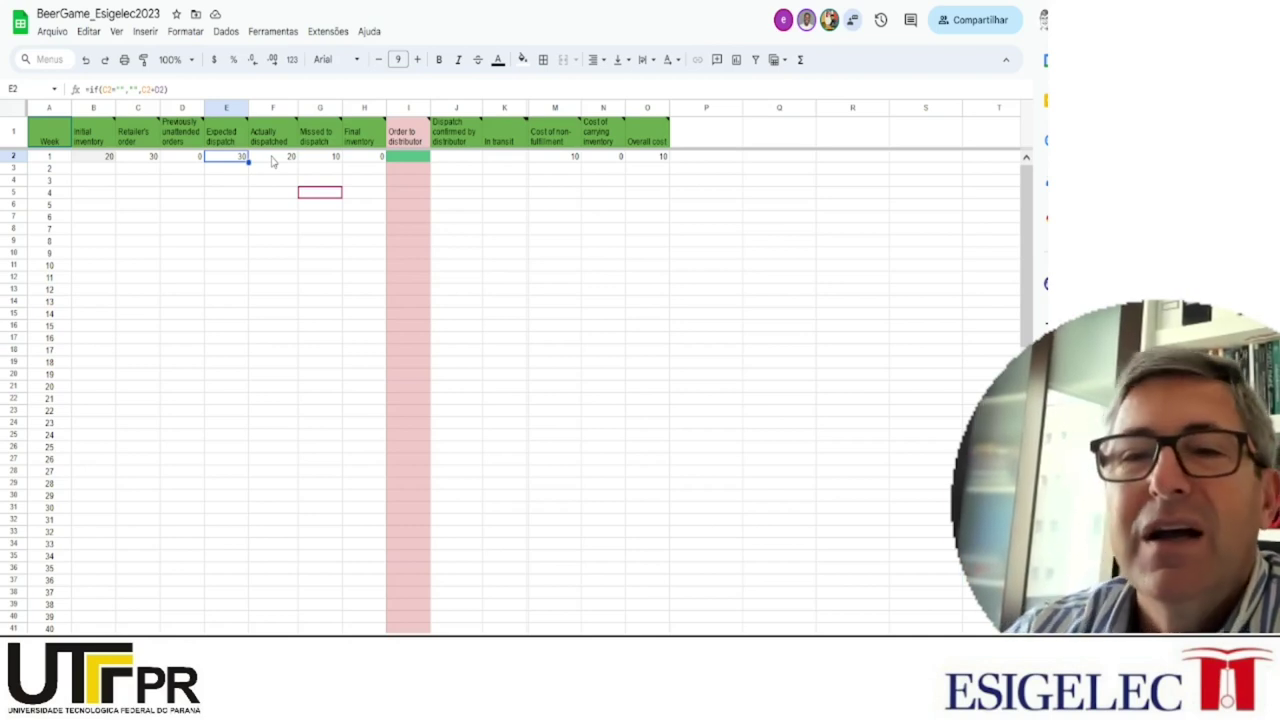
{"action": "left_click", "coordinate": [321, 156]}
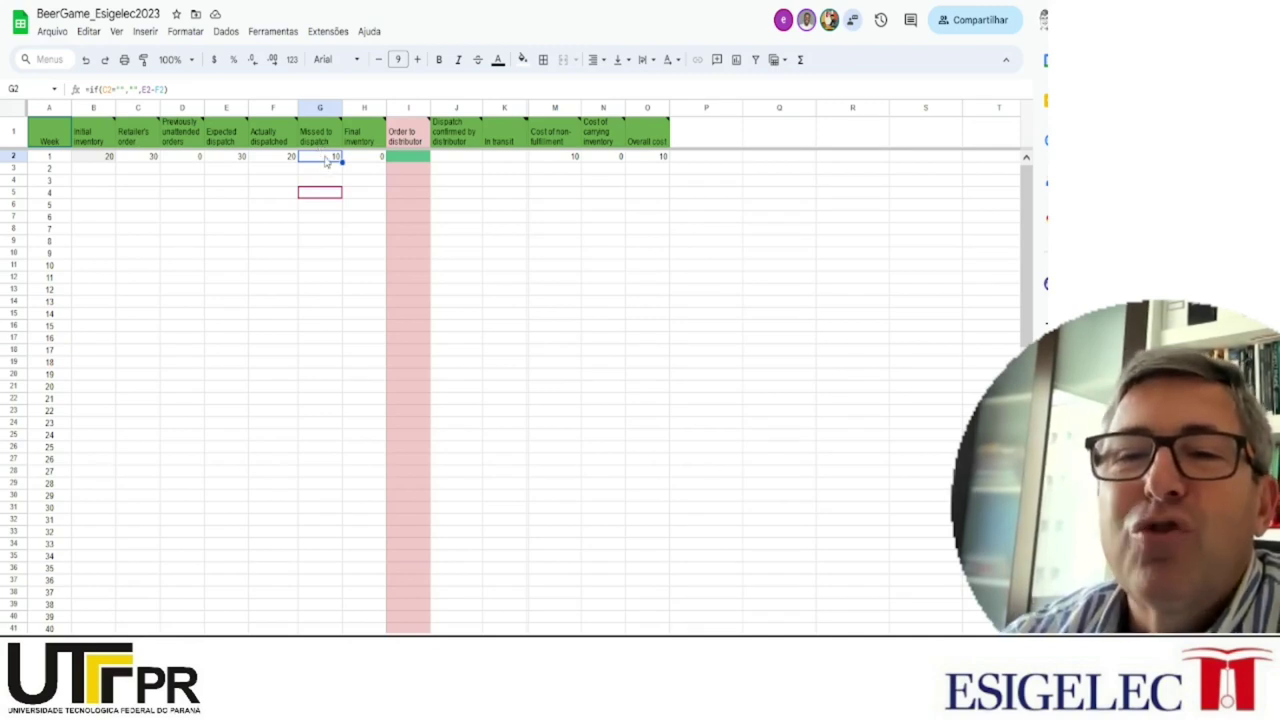
{"action": "left_click", "coordinate": [182, 172]}
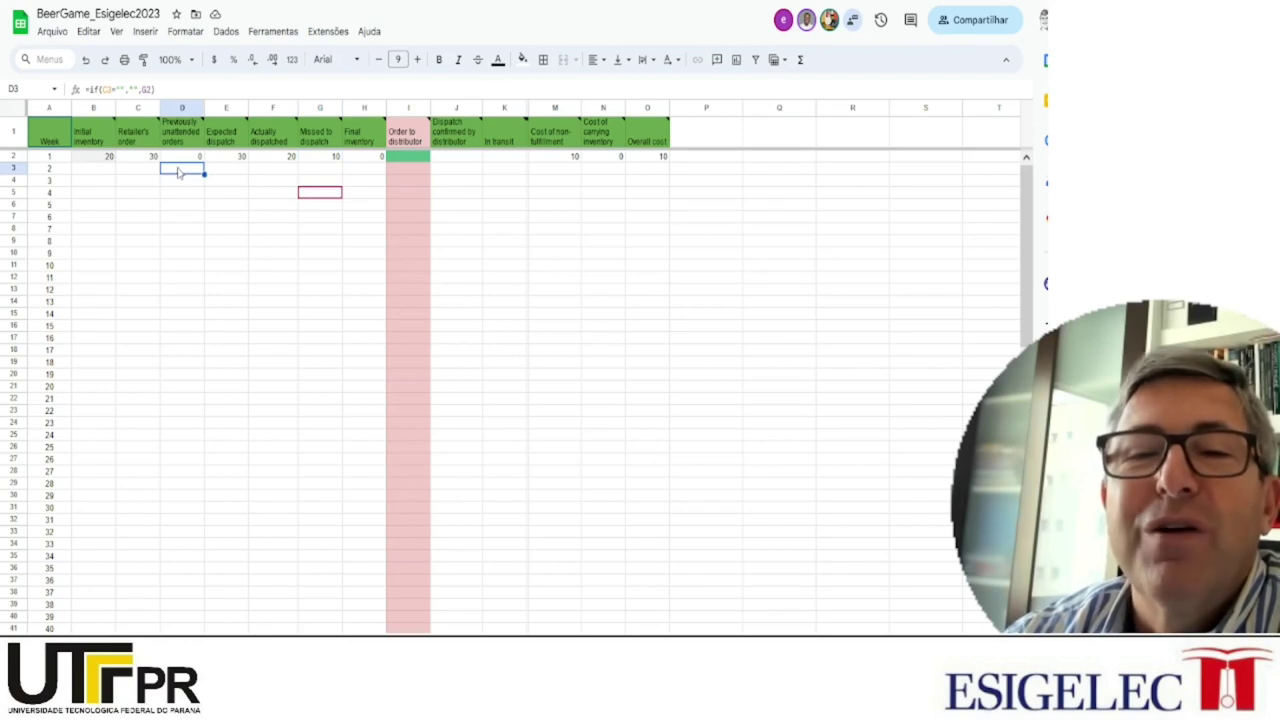
{"action": "left_click", "coordinate": [317, 159]}
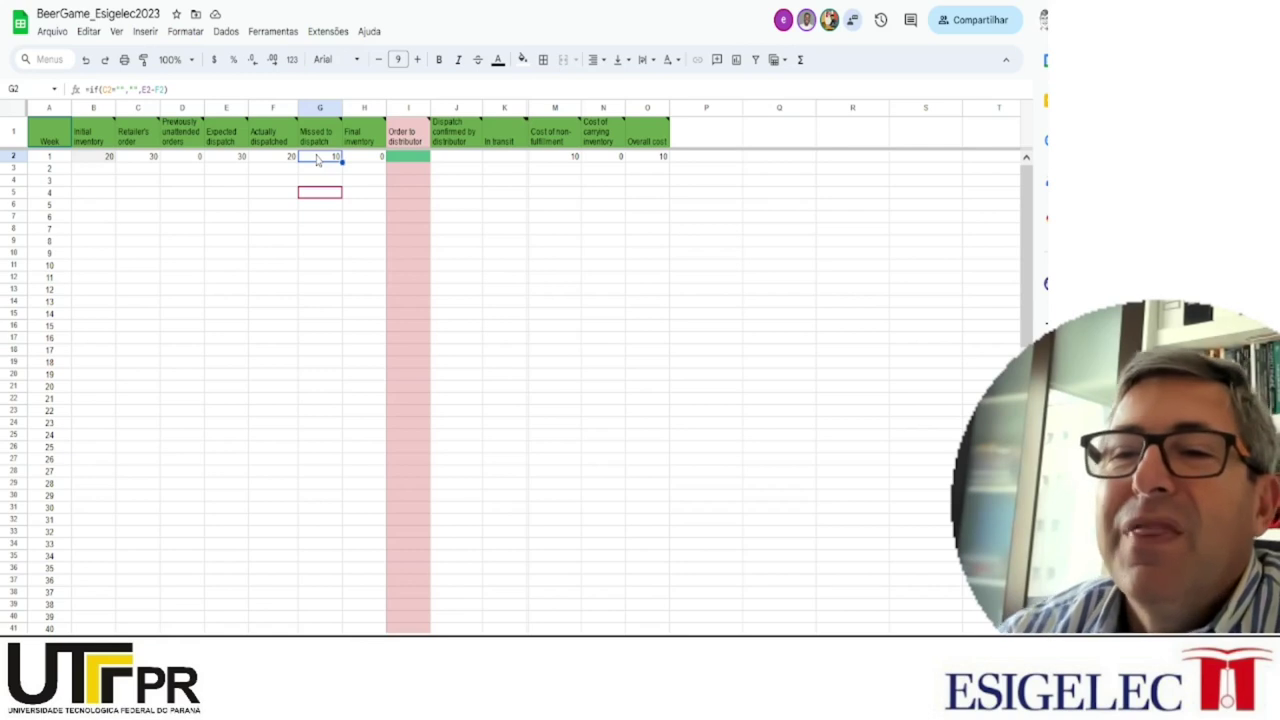
Enter a week 1 order to the distributor of 40 in cell I2 of the wholesaler sheet
{"action": "left_click", "coordinate": [416, 164]}
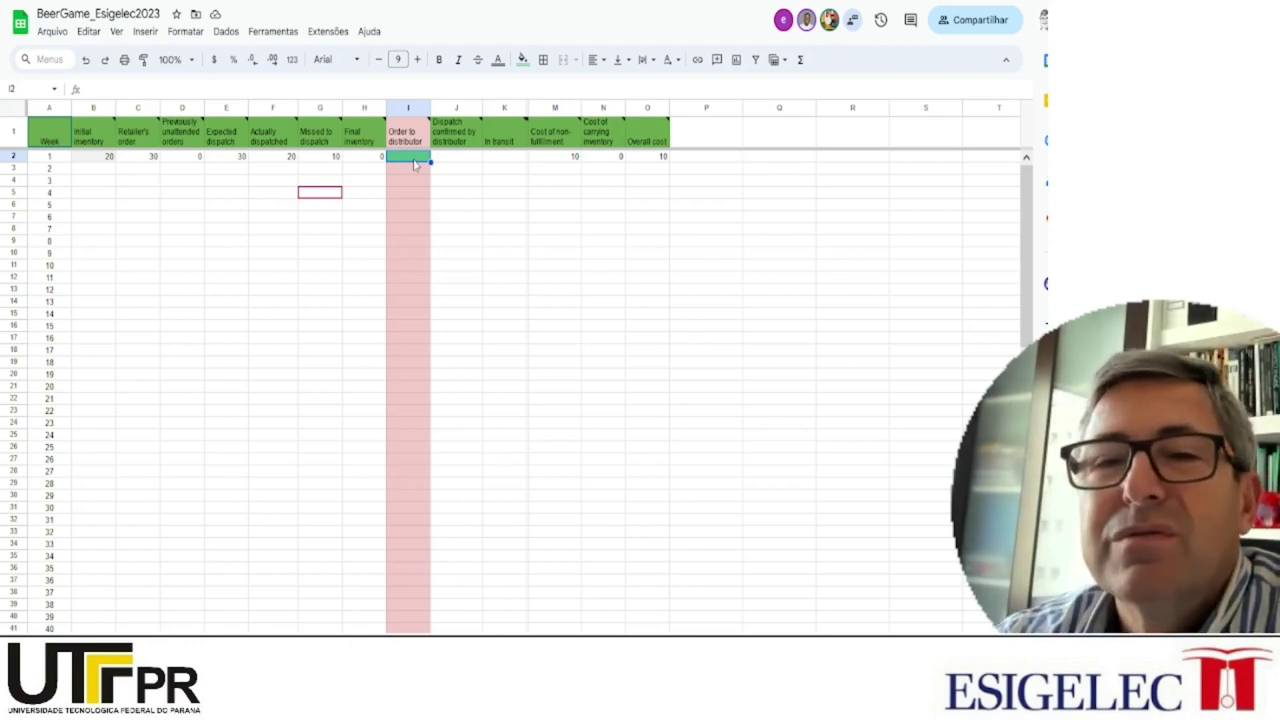
{"action": "type", "text": "40"}
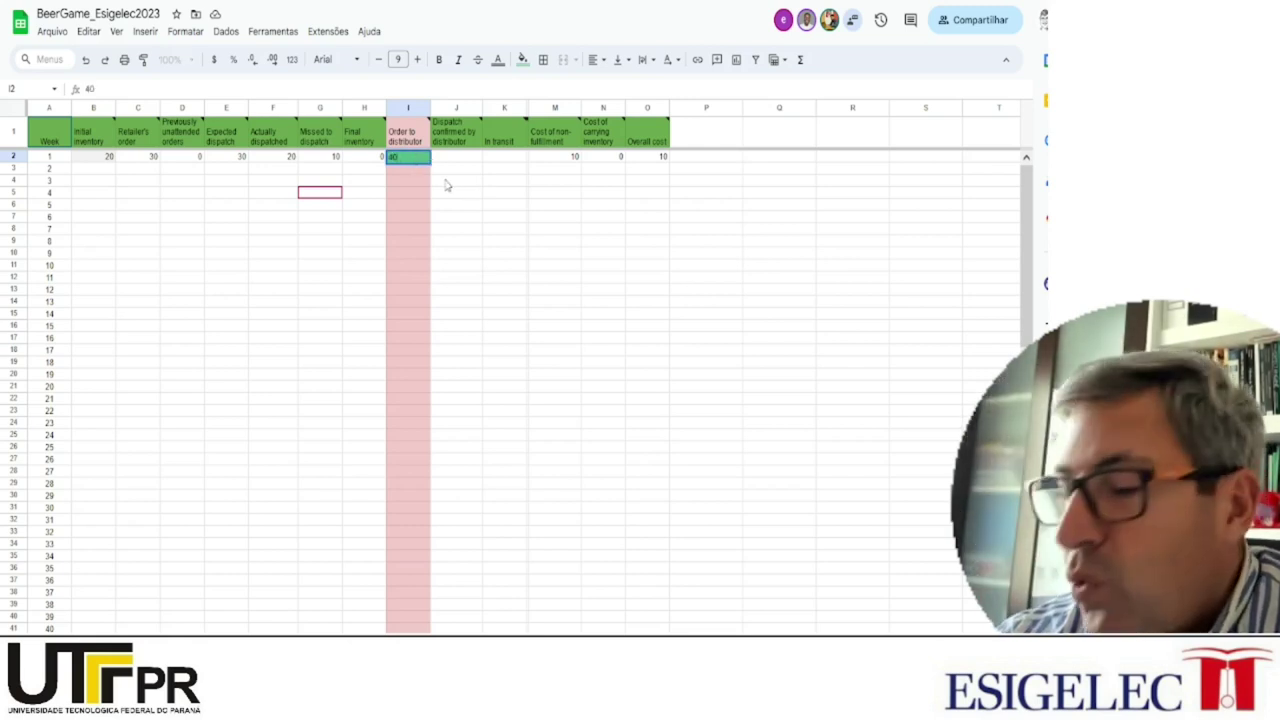
{"action": "key", "text": "Return"}
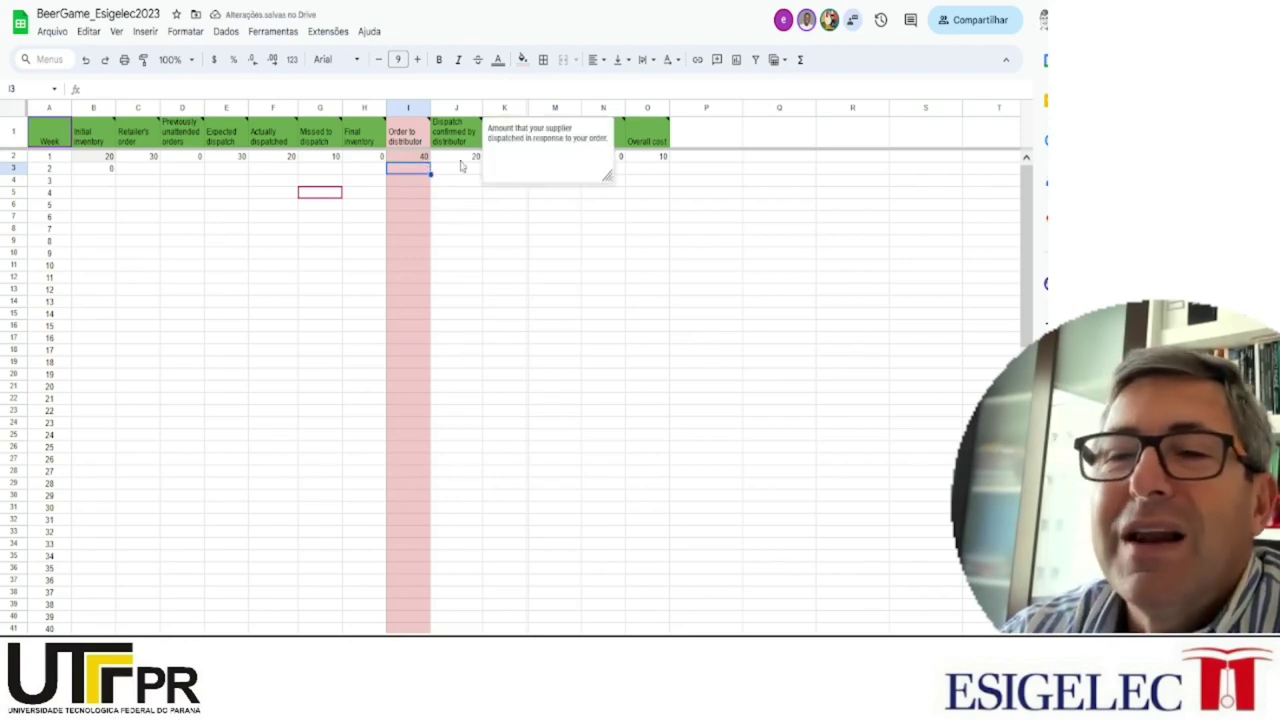
Trace the wholesaler's distributor-confirmed dispatch from week 1 through week 2's in-transit cell to week 3's initial inventory
{"action": "left_click", "coordinate": [456, 160]}
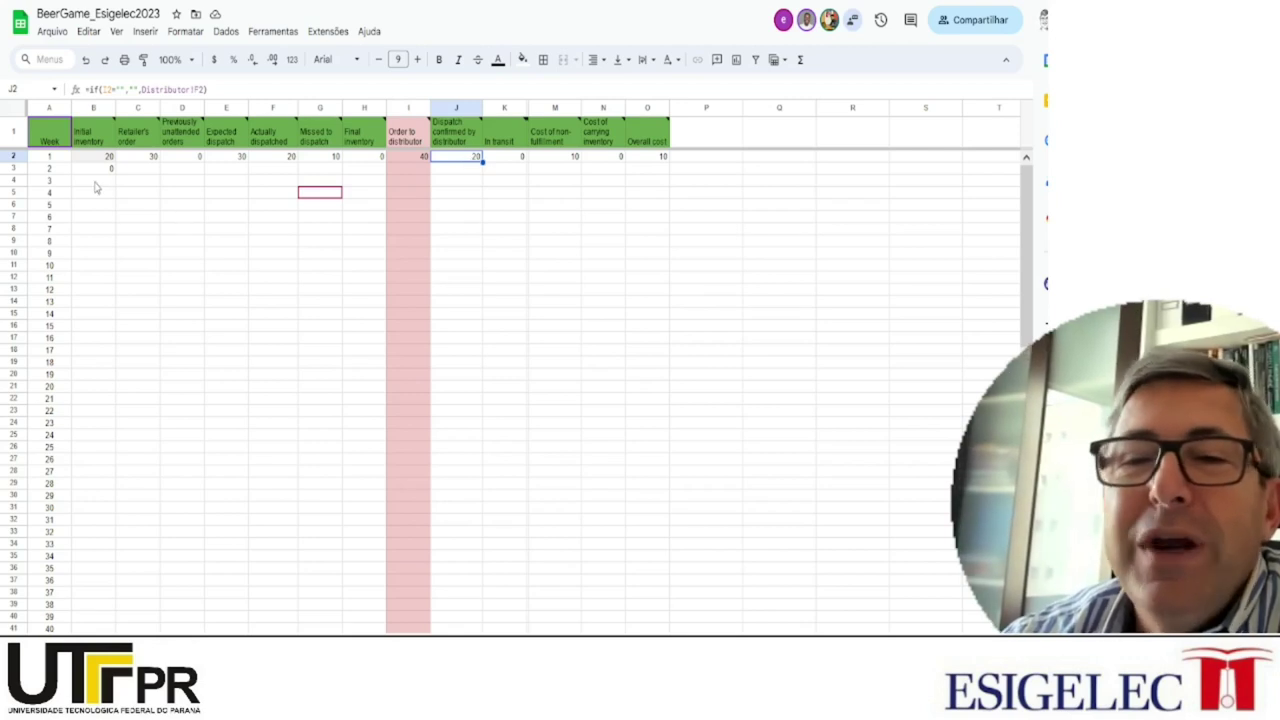
{"action": "mouse_move", "coordinate": [416, 128]}
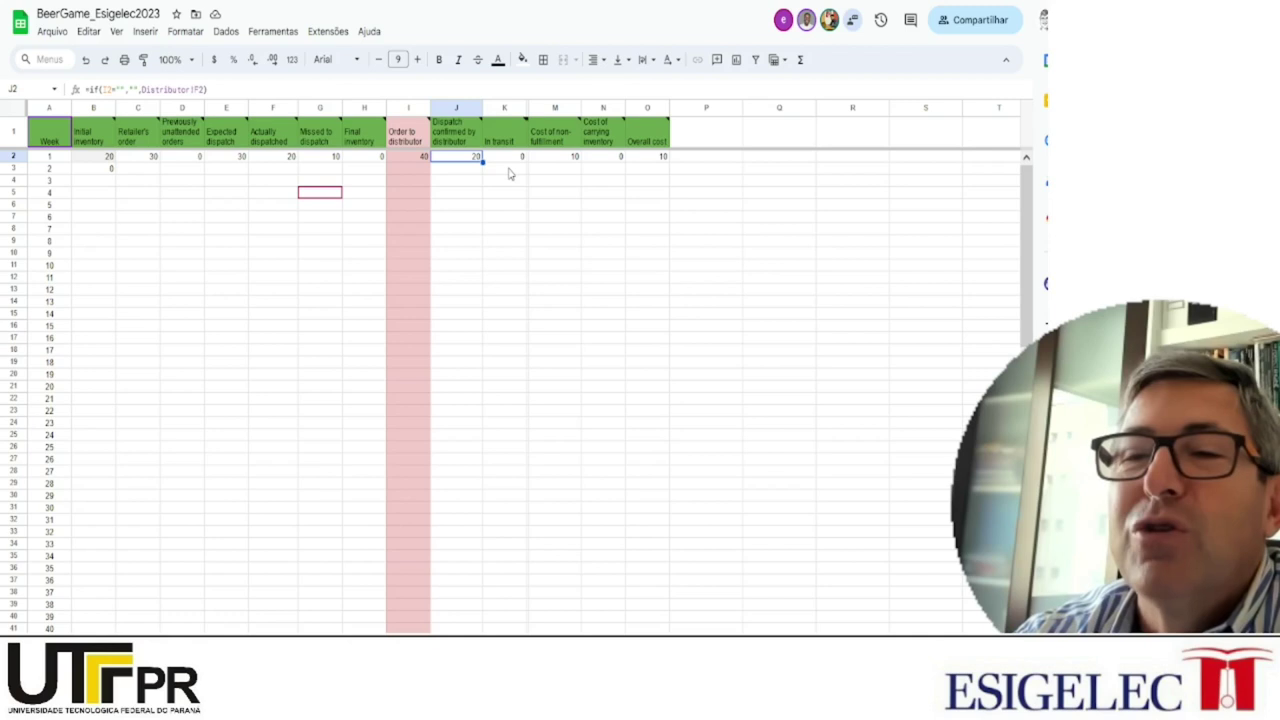
{"action": "left_click", "coordinate": [508, 171]}
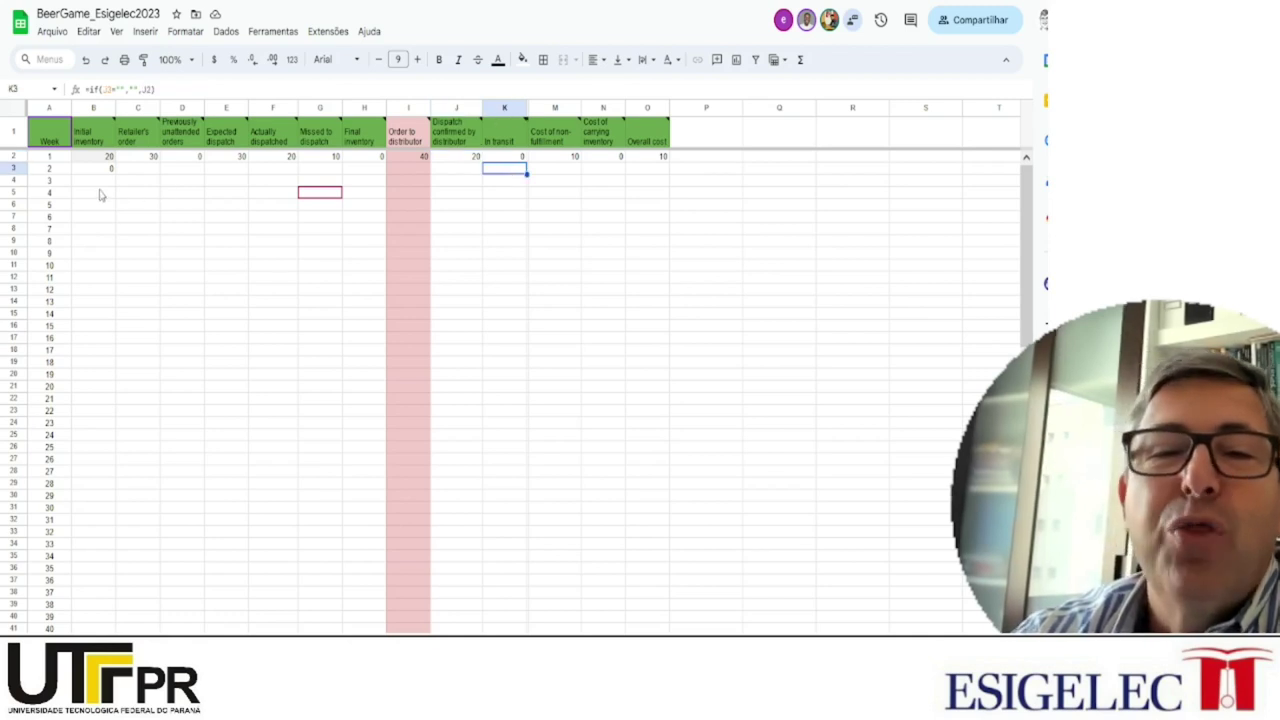
{"action": "left_click", "coordinate": [96, 184]}
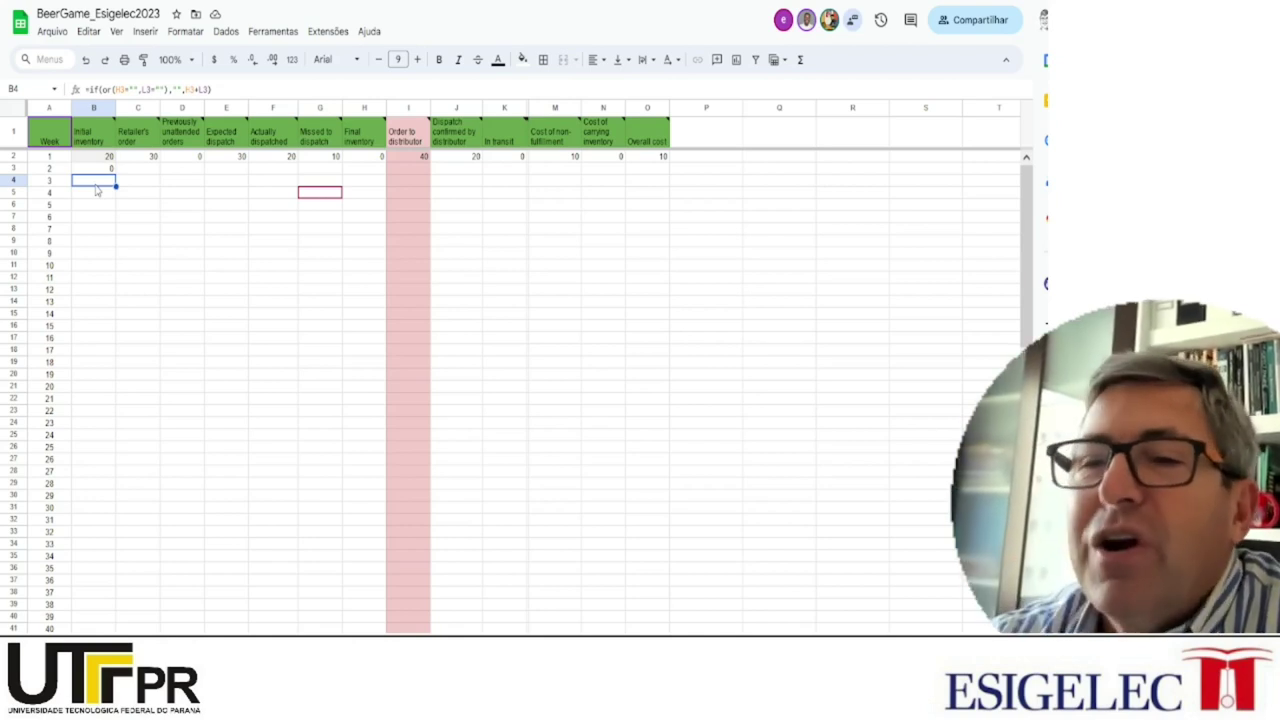
{"action": "mouse_move", "coordinate": [185, 128]}
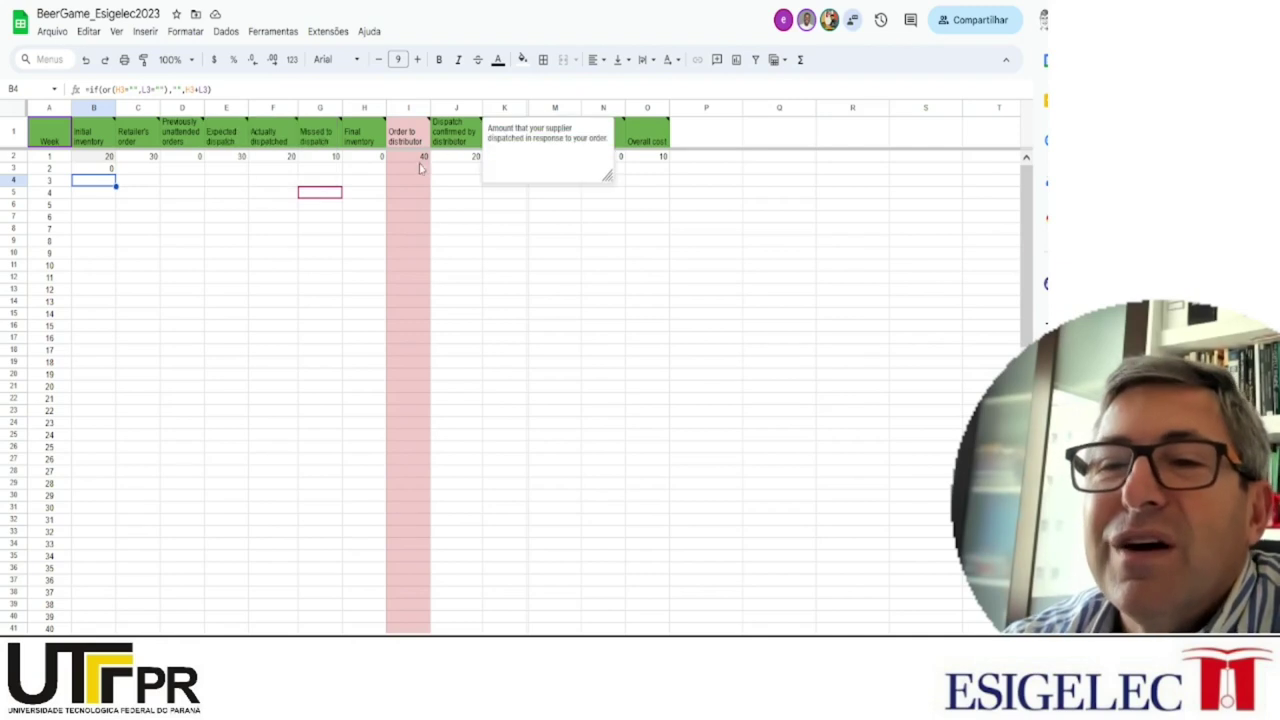
{"action": "left_click", "coordinate": [446, 158]}
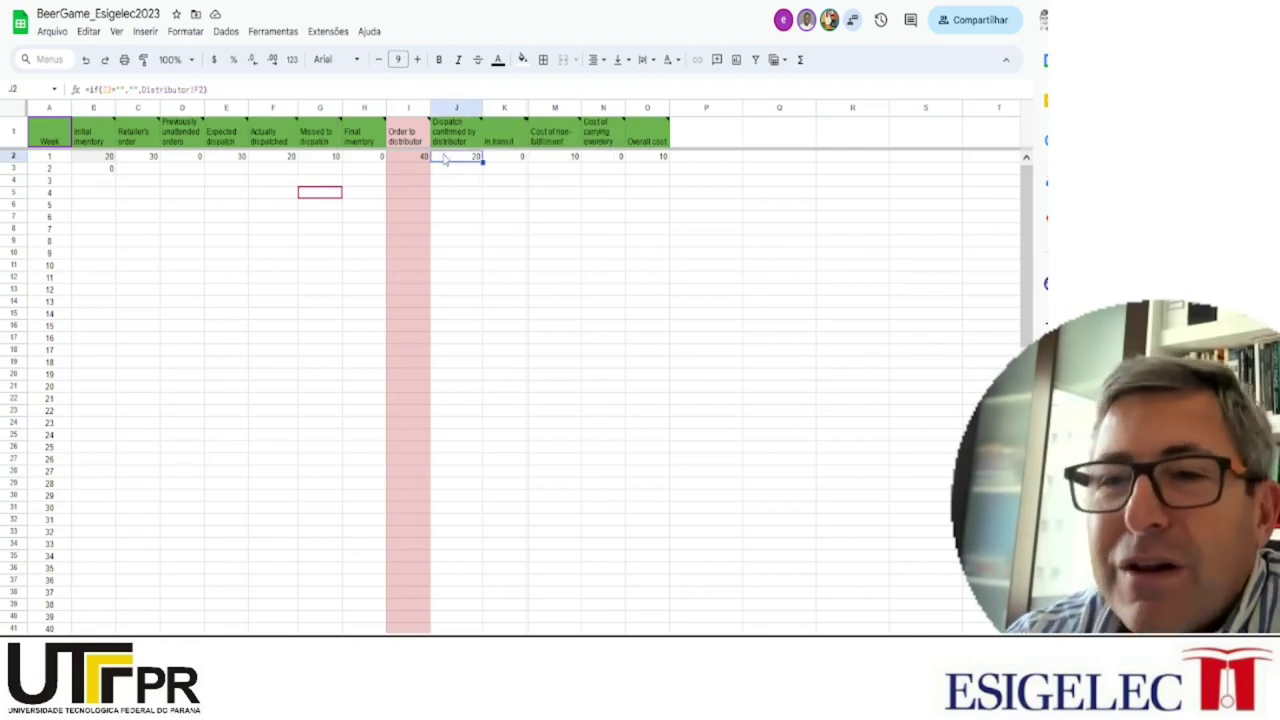
{"action": "left_click", "coordinate": [507, 176]}
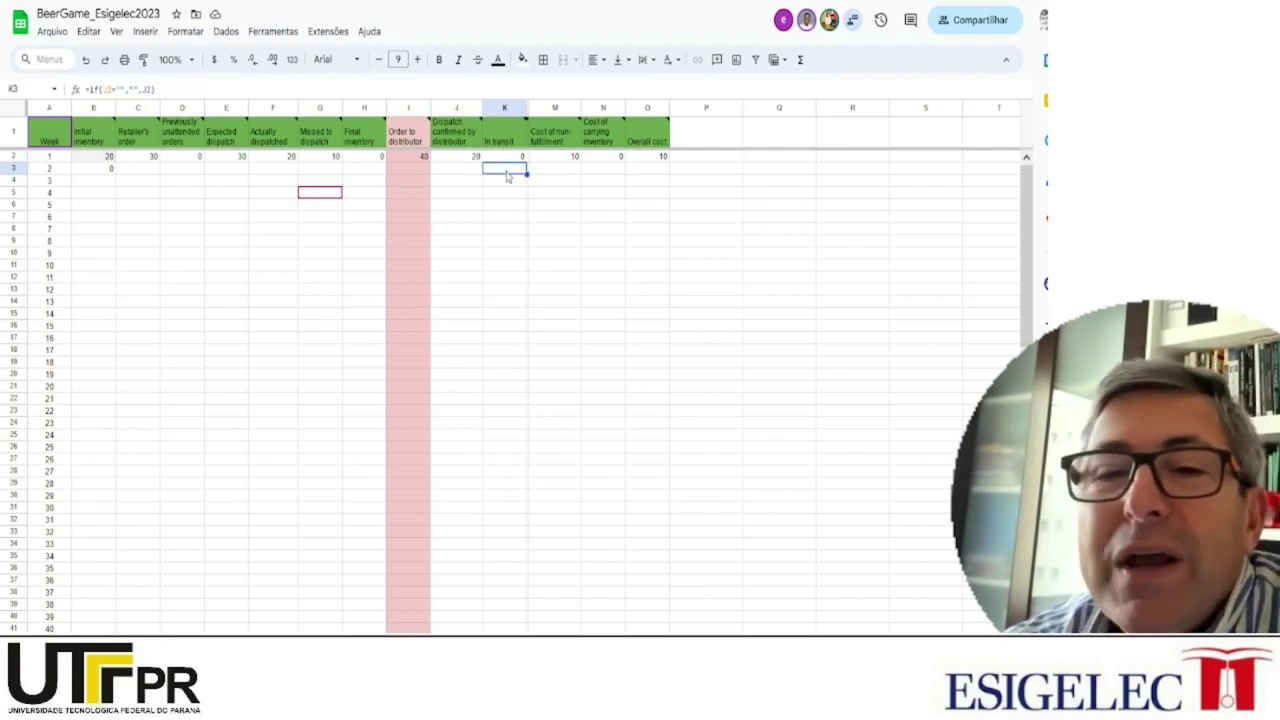
{"action": "left_click", "coordinate": [97, 181]}
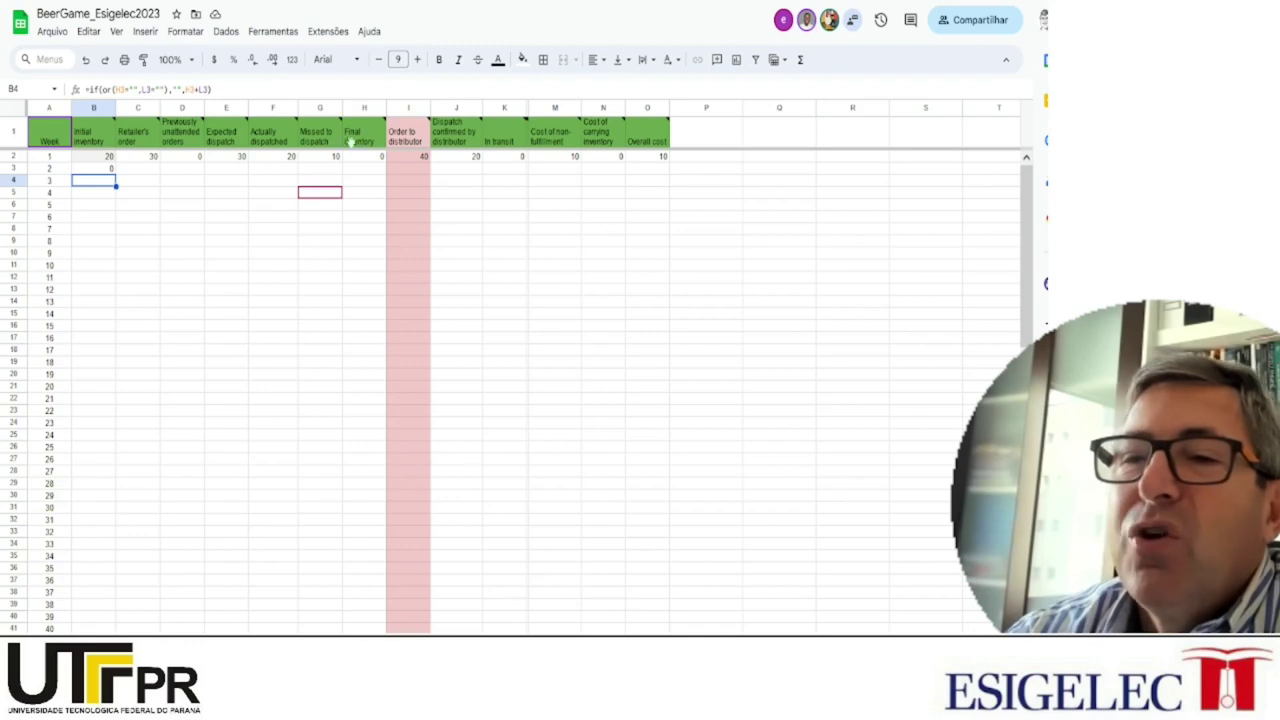
{"action": "mouse_move", "coordinate": [500, 140]}
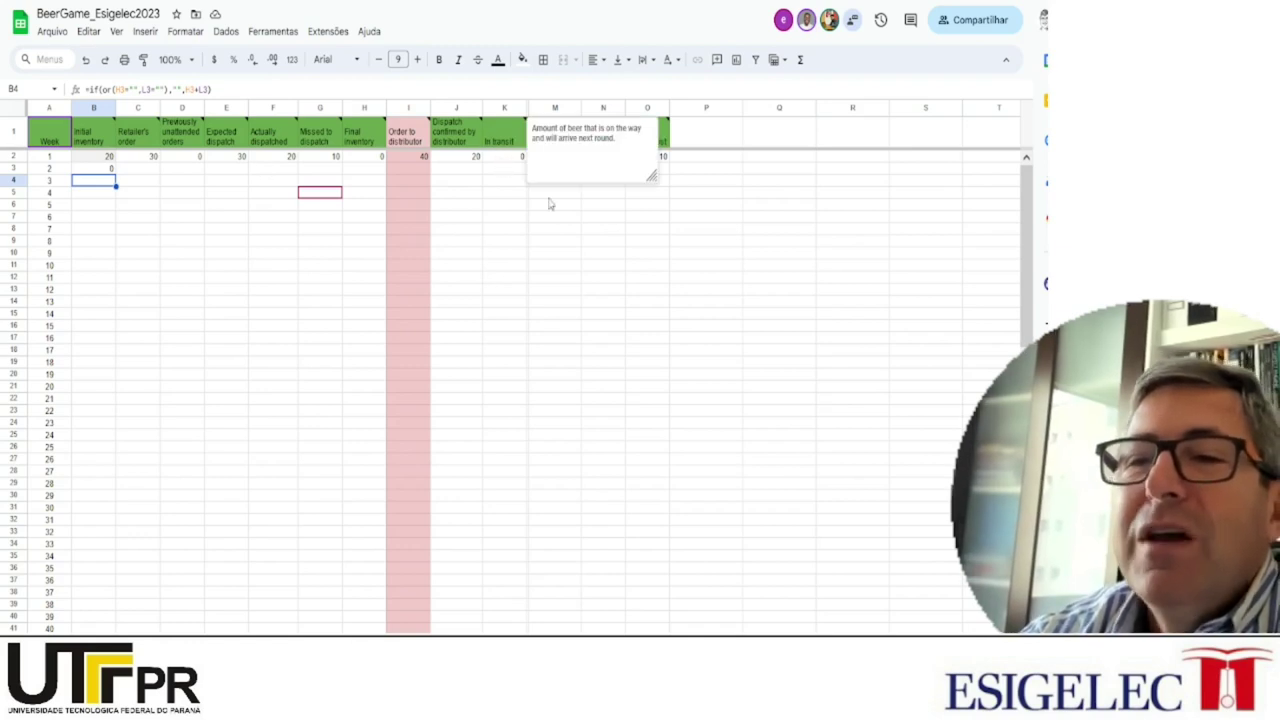
Inspect the wholesaler's week 1 cost of non-fulfillment, and the retailer's week 1 final inventory, non-fulfillment cost and inventory carrying cost
{"action": "left_click", "coordinate": [556, 229]}
{"action": "left_click", "coordinate": [556, 158]}
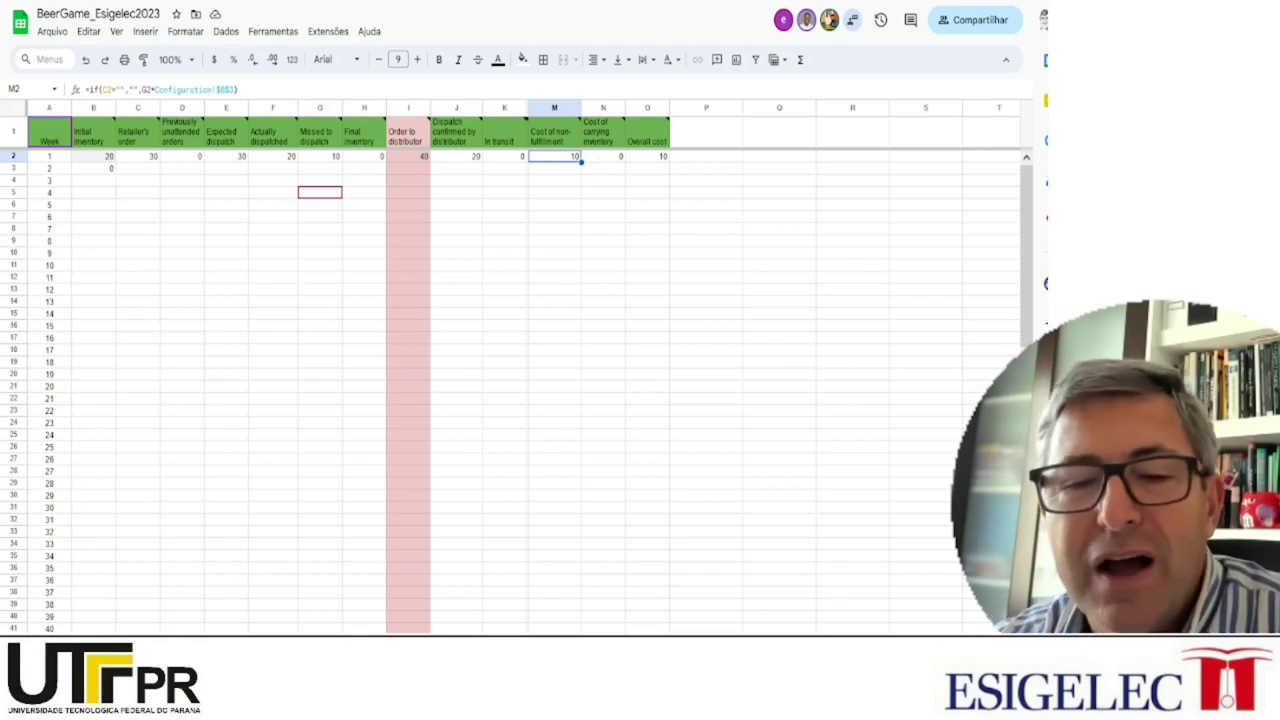
{"action": "key", "text": "ctrl+shift+Page_Up"}
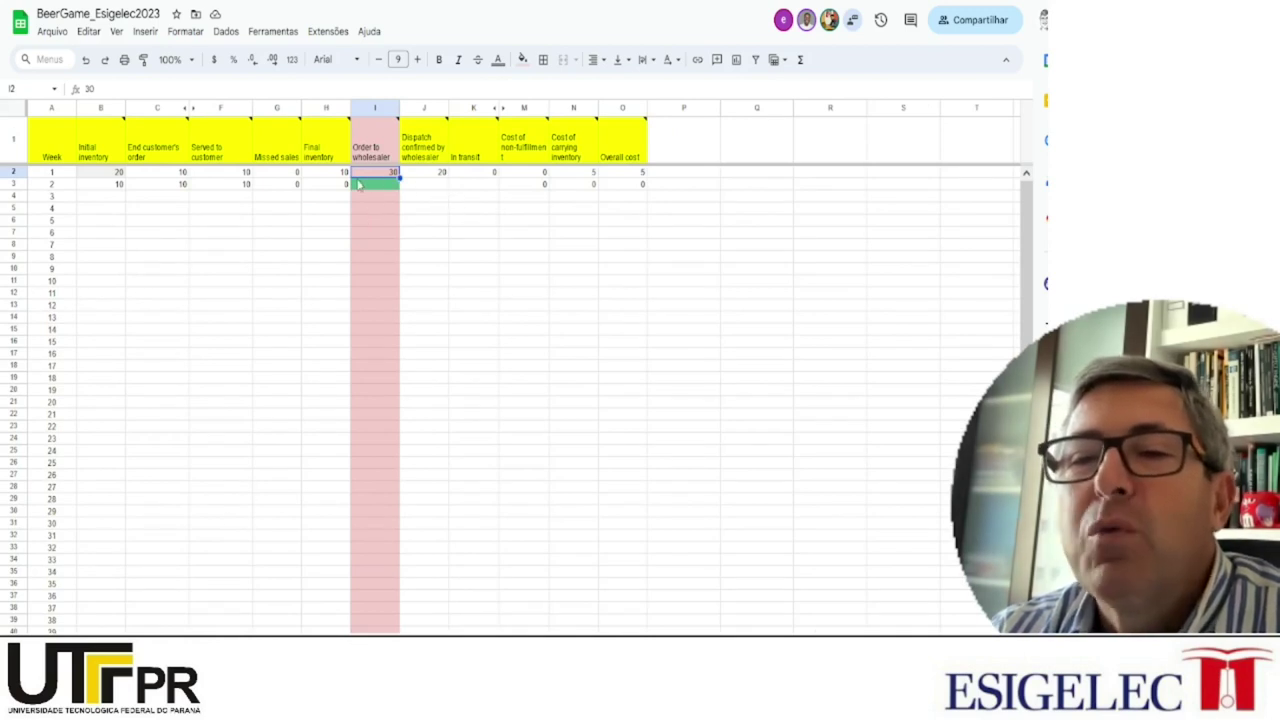
{"action": "mouse_move", "coordinate": [472, 160]}
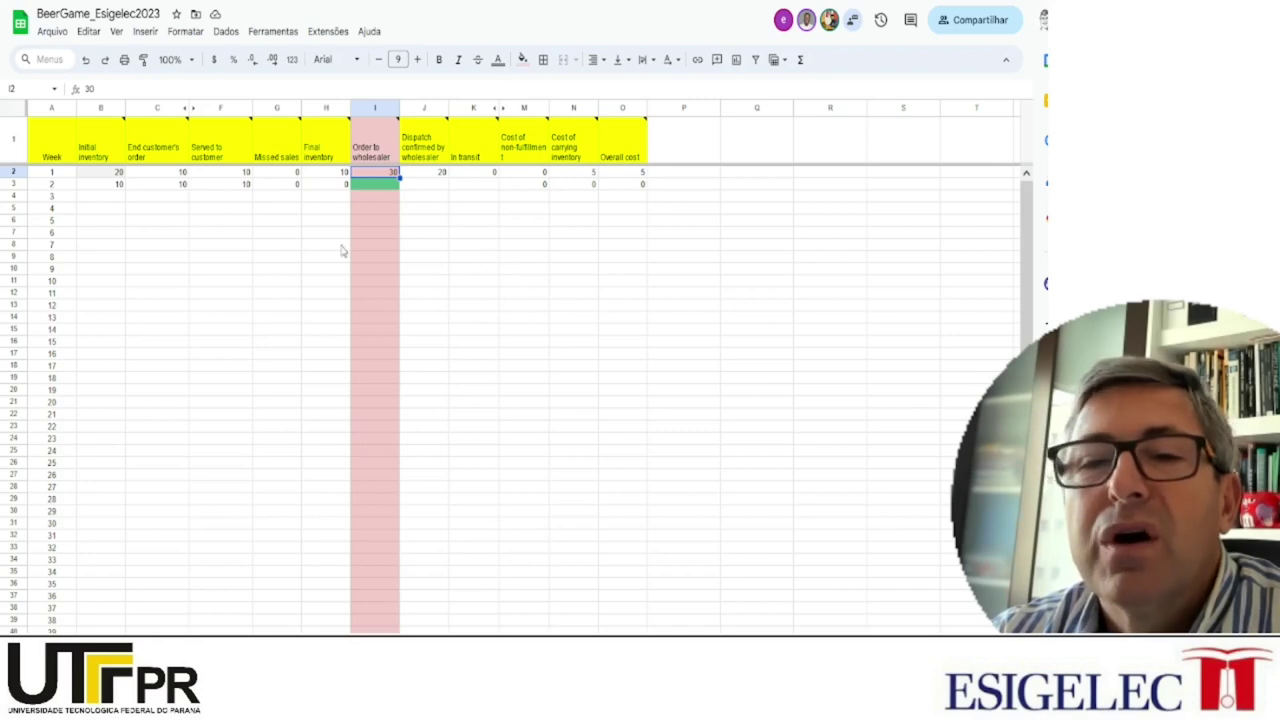
{"action": "left_click", "coordinate": [319, 176]}
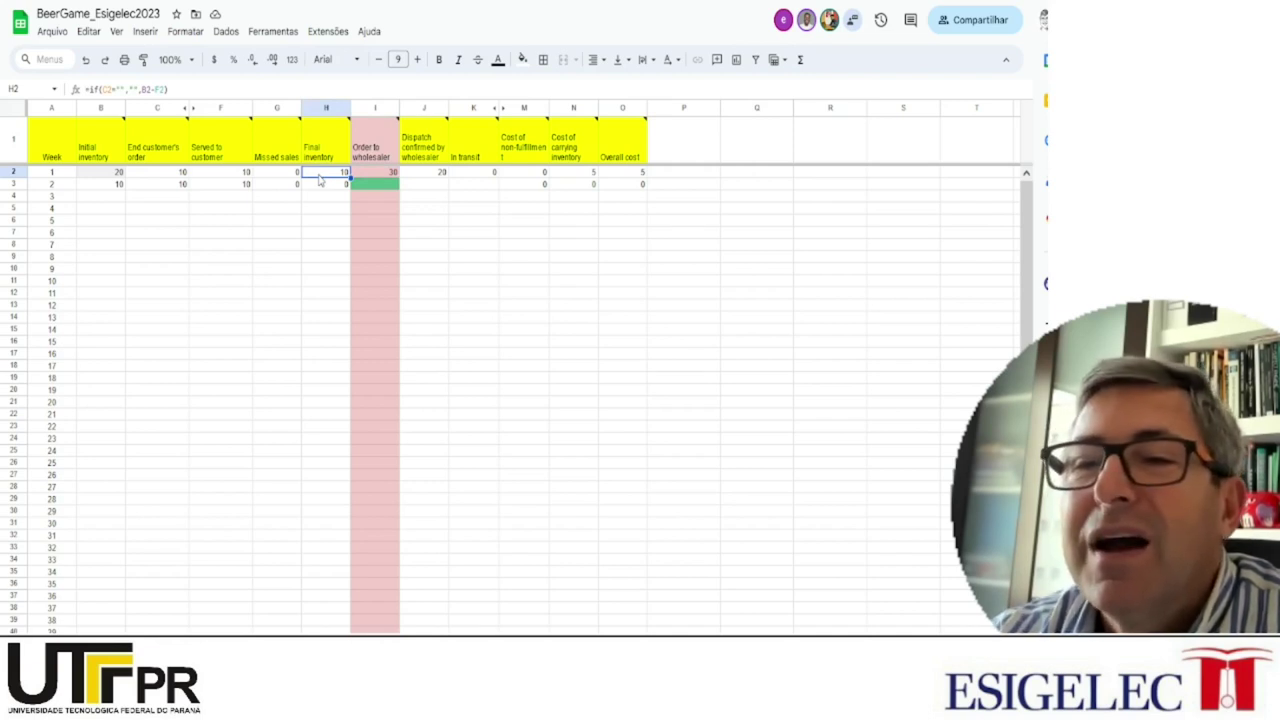
{"action": "left_click", "coordinate": [518, 174]}
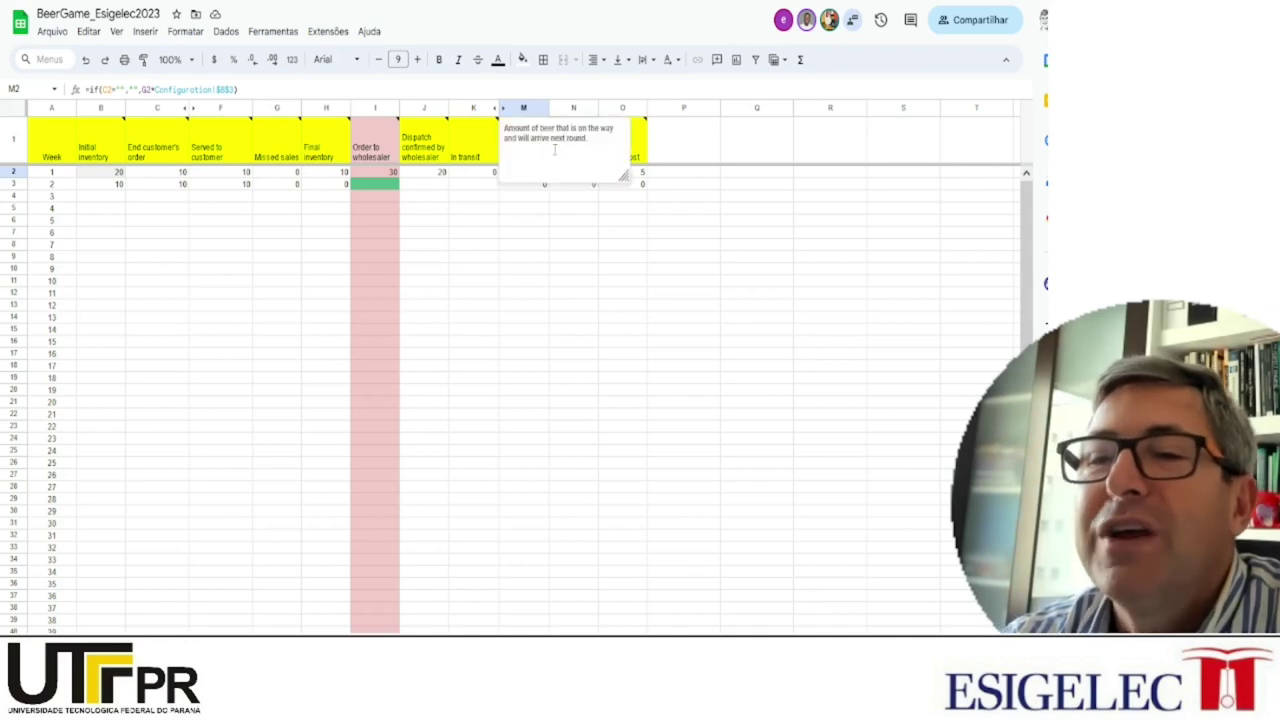
{"action": "left_click", "coordinate": [577, 175]}
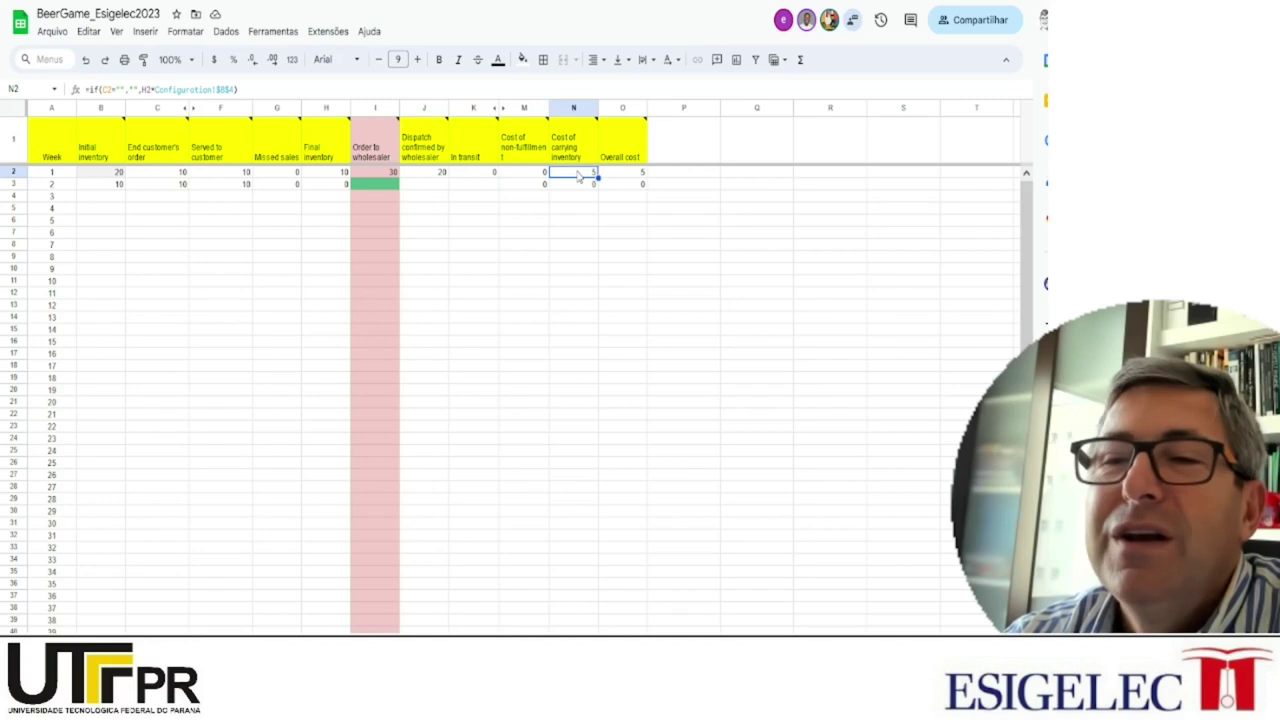
Compare week 1 final inventory with inventory carrying cost on the retailer sheet, and check the wholesaler's week 1 final inventory
{"action": "left_click", "coordinate": [336, 174]}
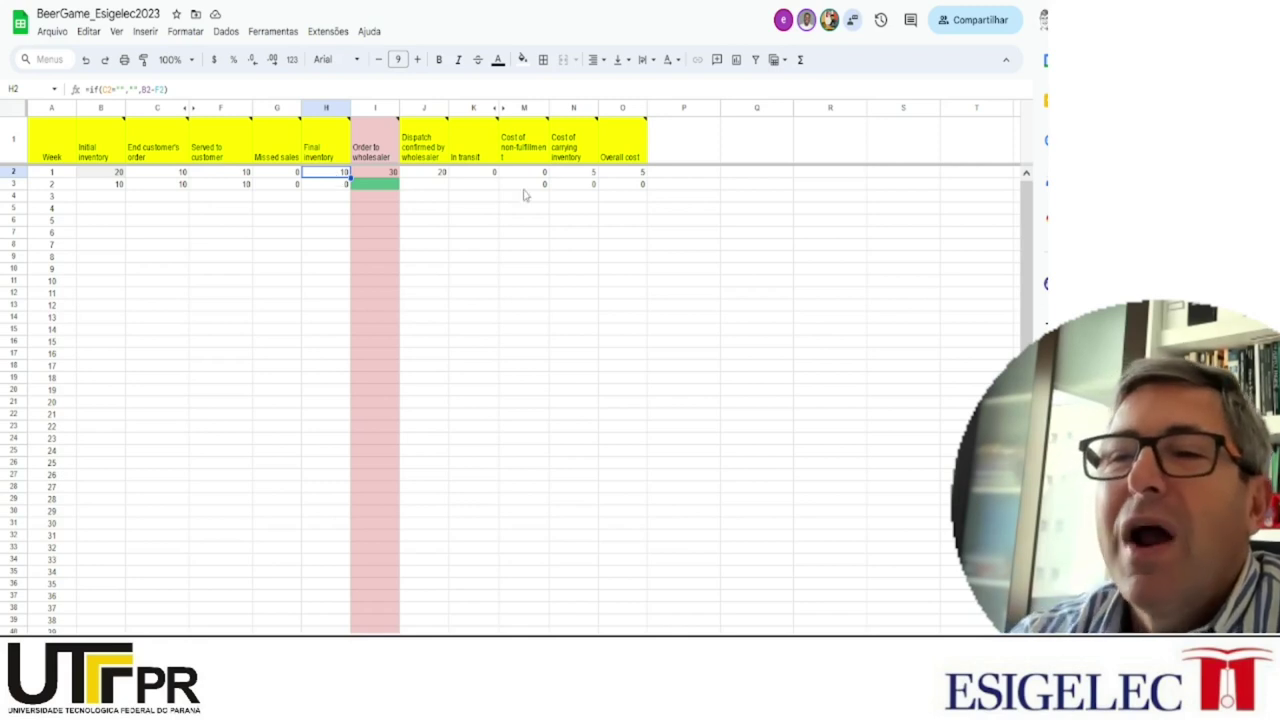
{"action": "left_click", "coordinate": [569, 174]}
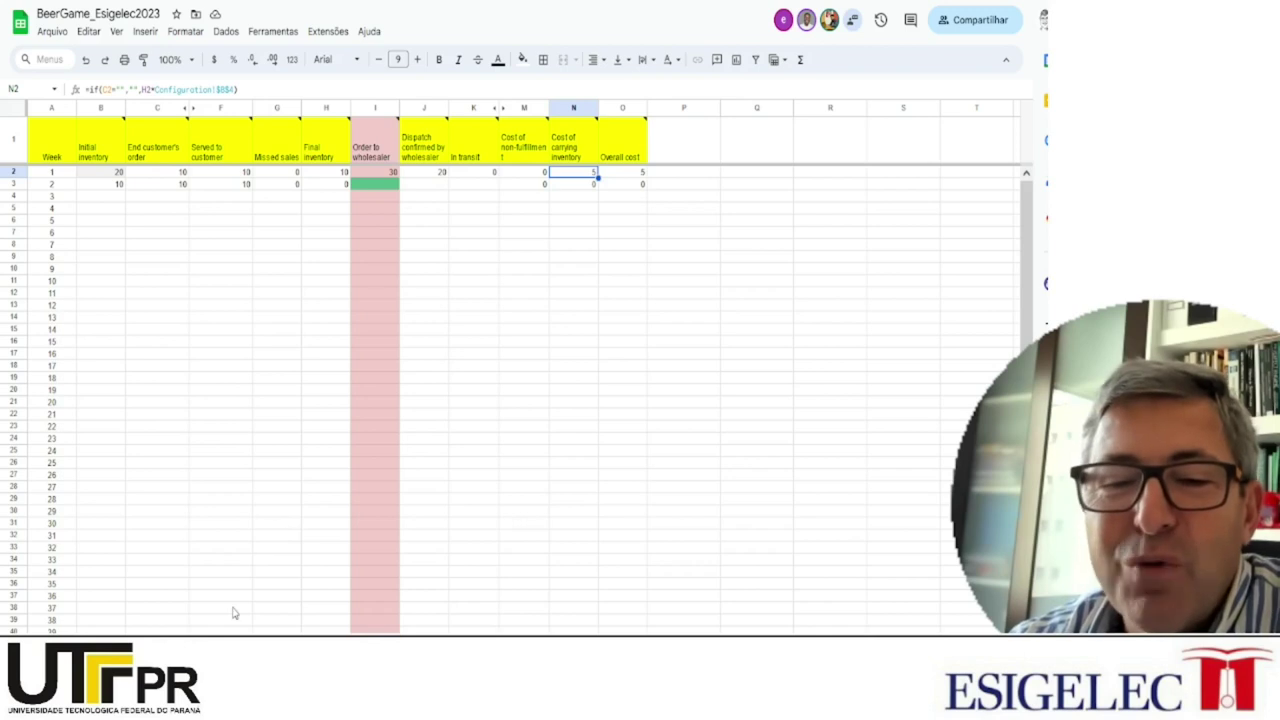
{"action": "key", "text": "ctrl+Page_Down"}
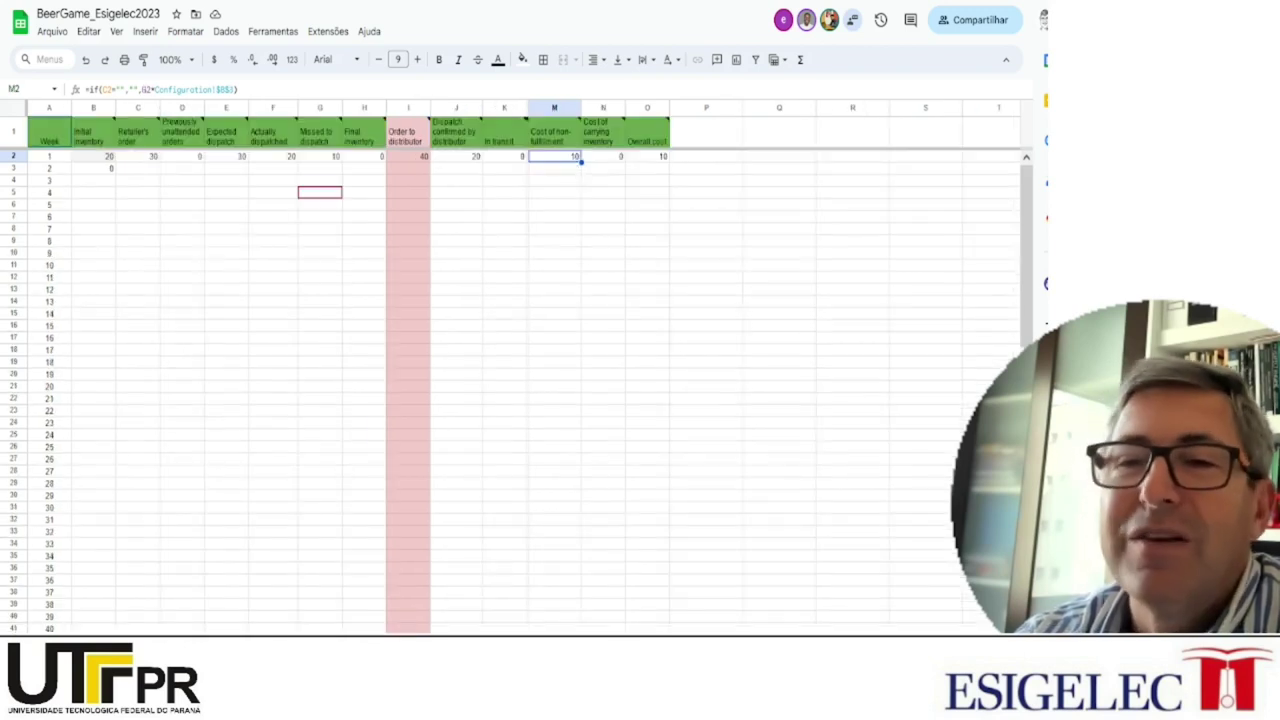
{"action": "left_click", "coordinate": [367, 157]}
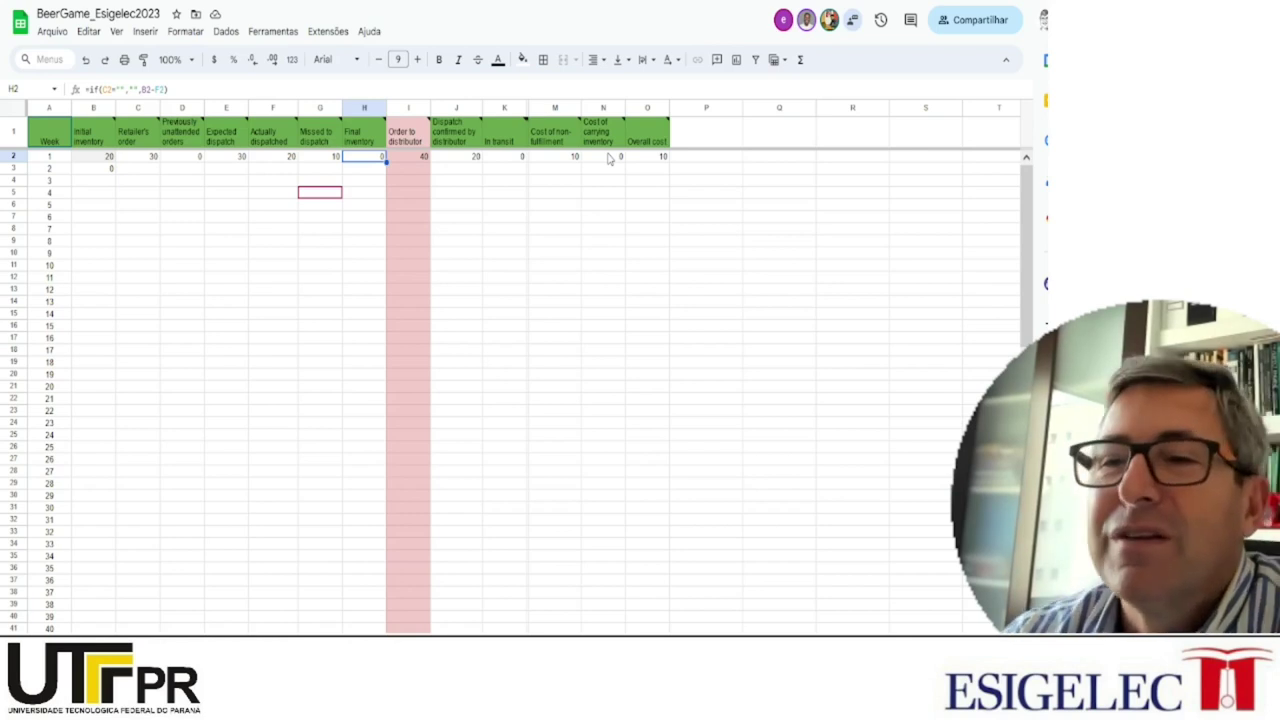
Examine the wholesaler's week 1 missed dispatch and how non-fulfillment and inventory carrying costs make up the overall cost
{"action": "left_click", "coordinate": [557, 162]}
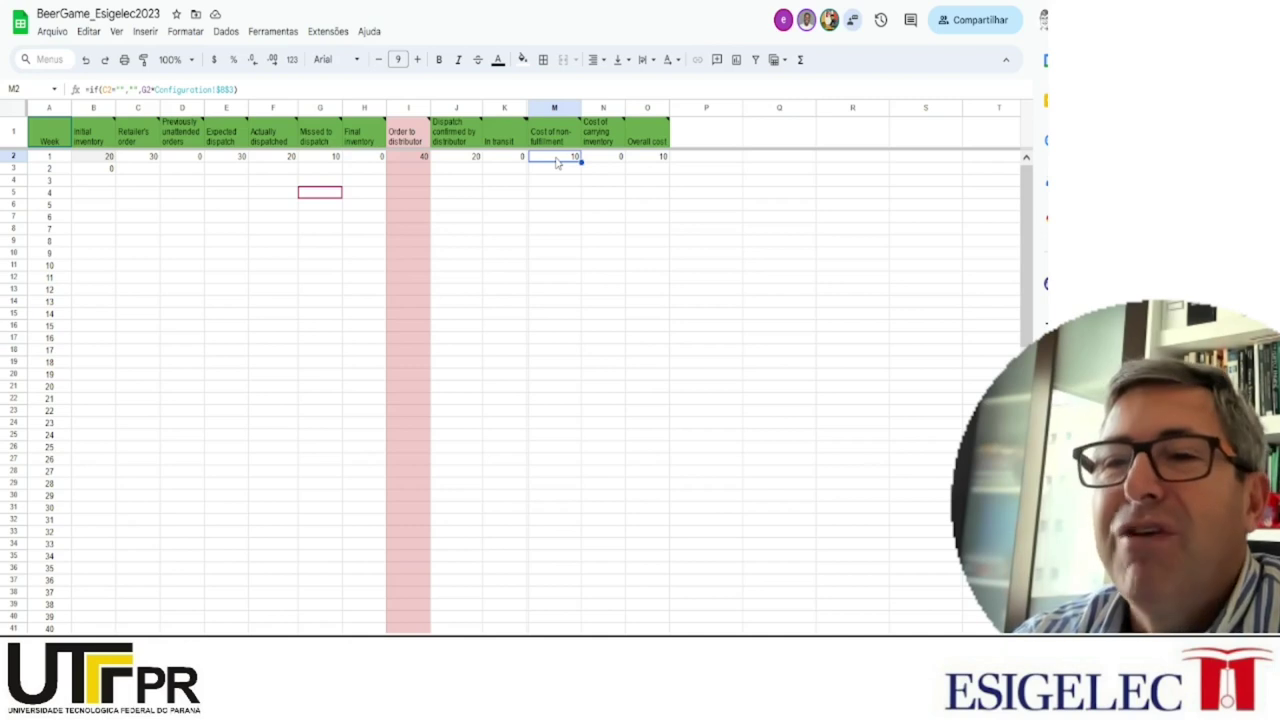
{"action": "left_click", "coordinate": [323, 159]}
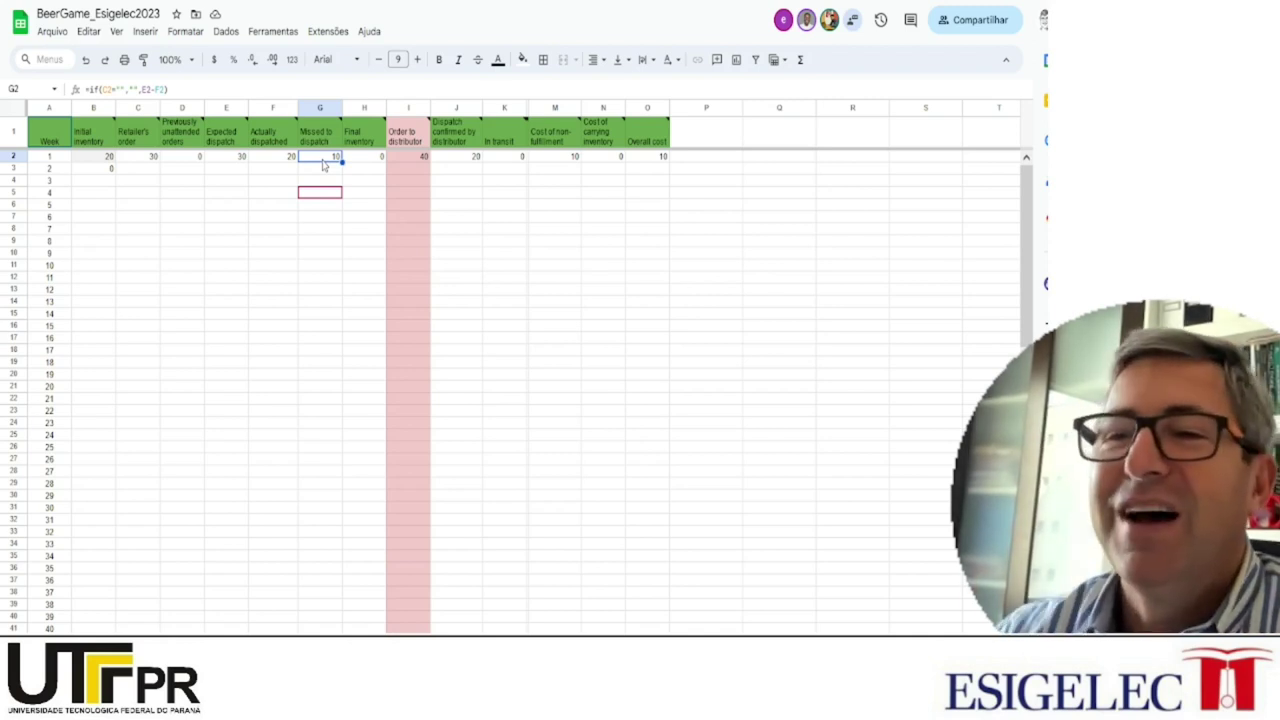
{"action": "left_click", "coordinate": [560, 160]}
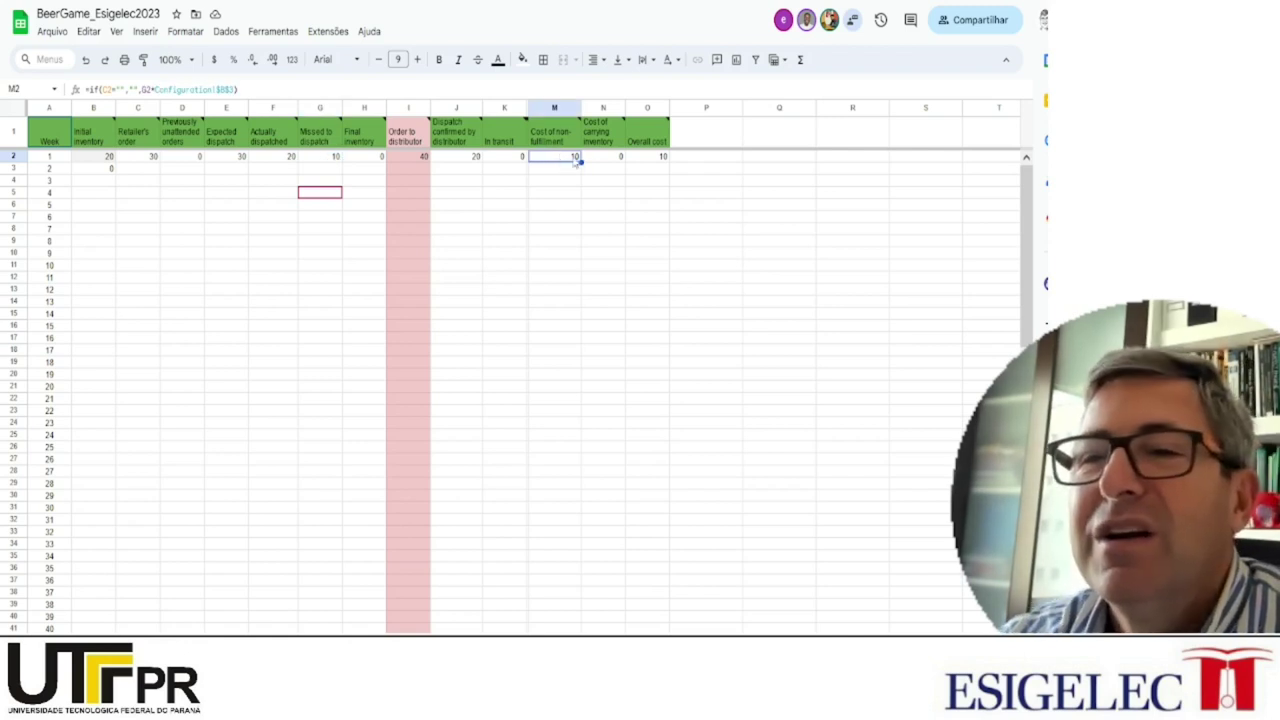
{"action": "left_click", "coordinate": [609, 162]}
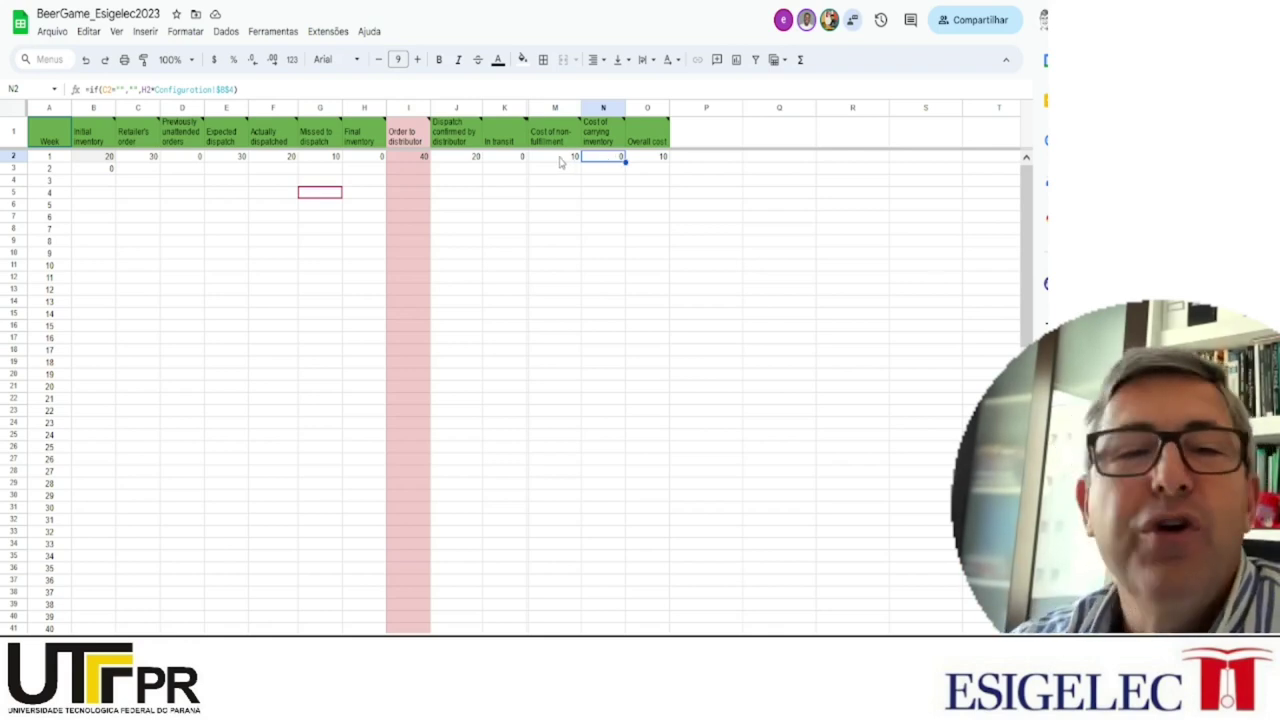
{"action": "left_click", "coordinate": [562, 160]}
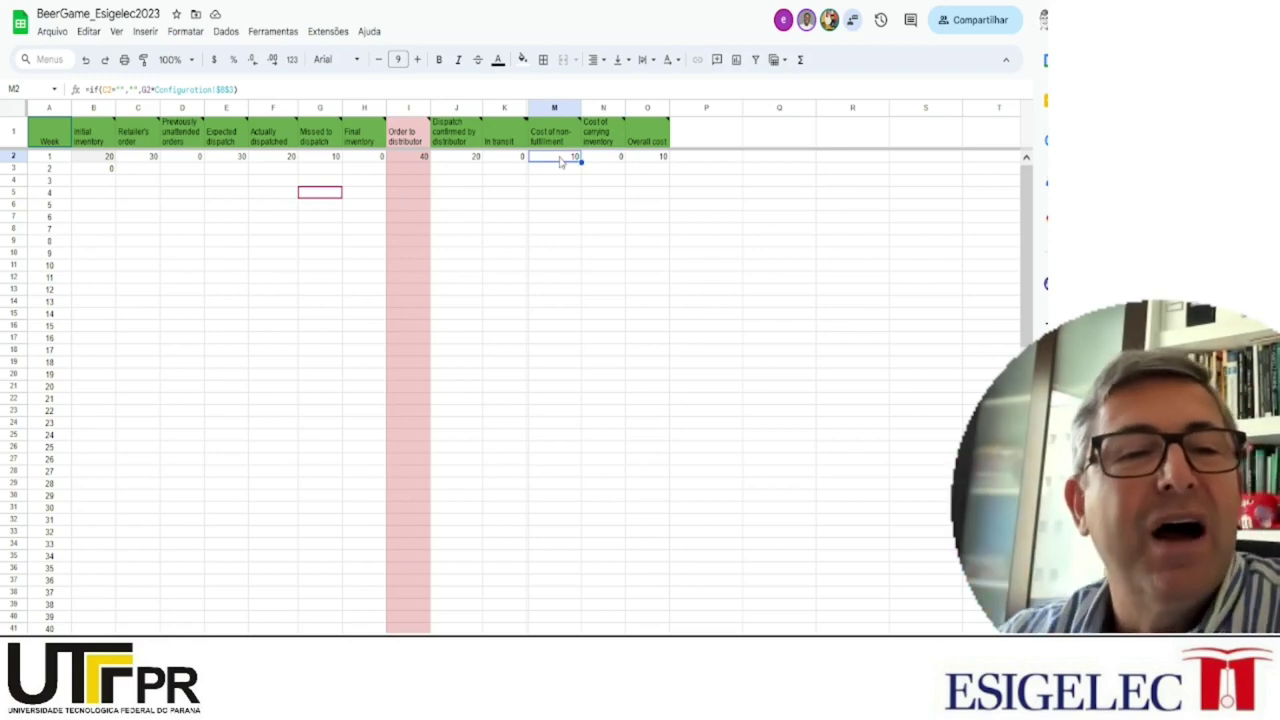
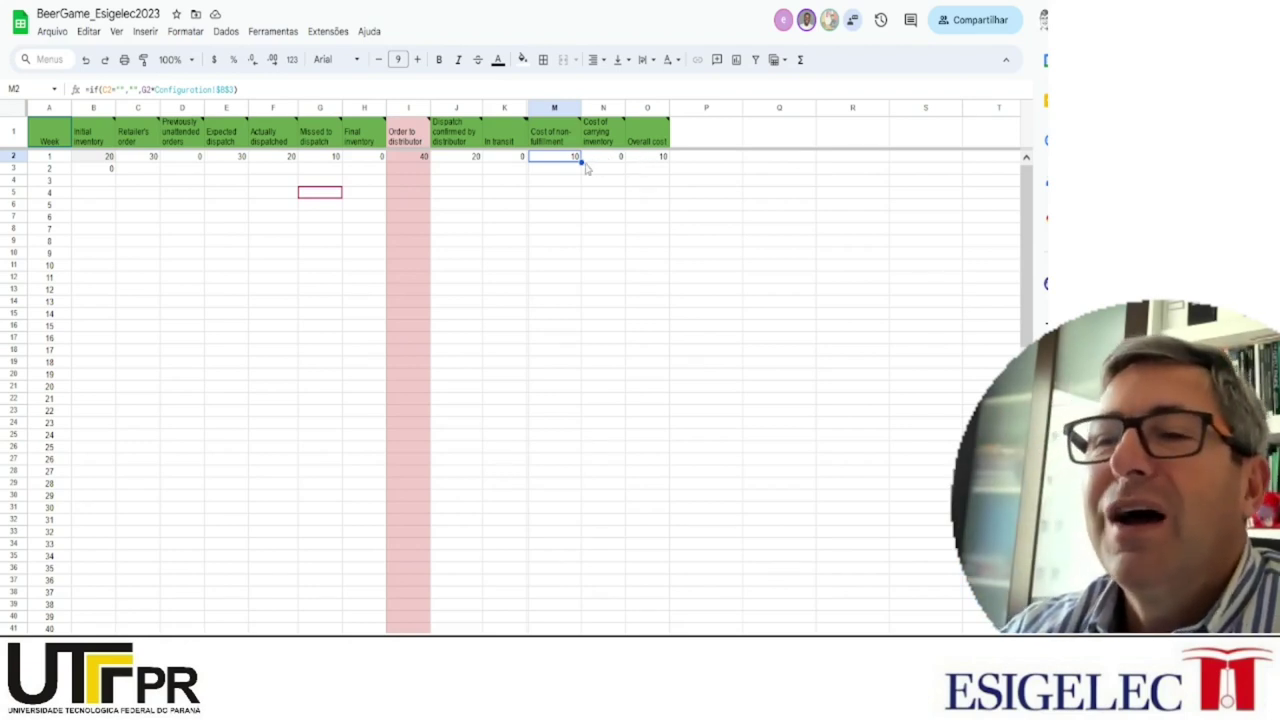
{"action": "left_click", "coordinate": [645, 158]}
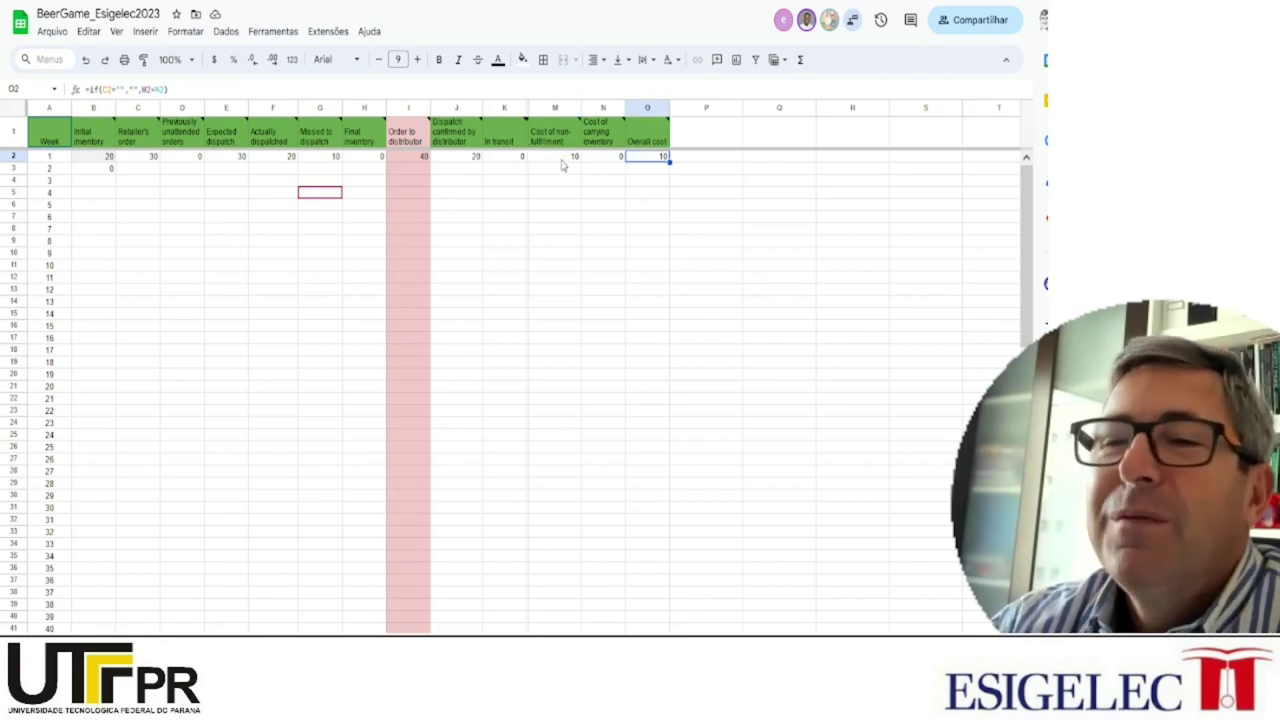
{"action": "left_click", "coordinate": [569, 158]}
{"action": "left_click", "coordinate": [603, 163], "text": "shift"}
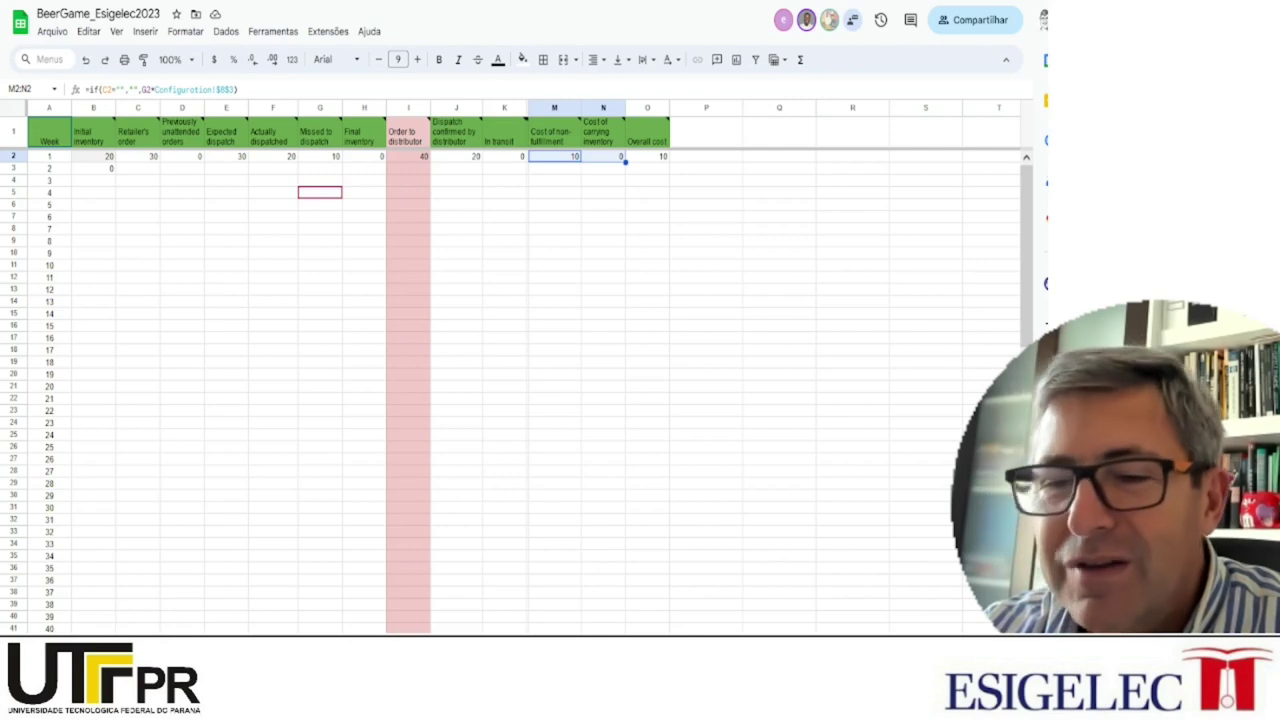
On the manufacturer sheet, examine the week 1 production amount in cell I2 and the dependent cell K2
{"action": "key", "text": "ctrl+Page_Down"}
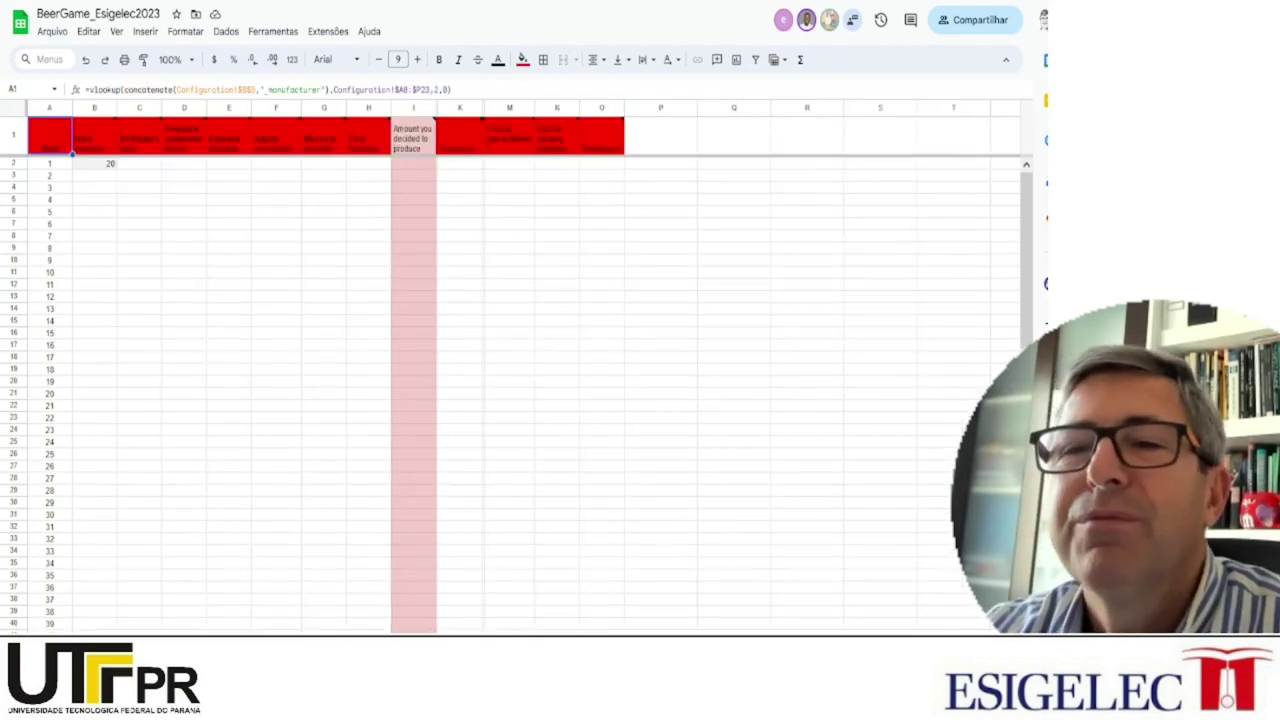
{"action": "left_click", "coordinate": [405, 163]}
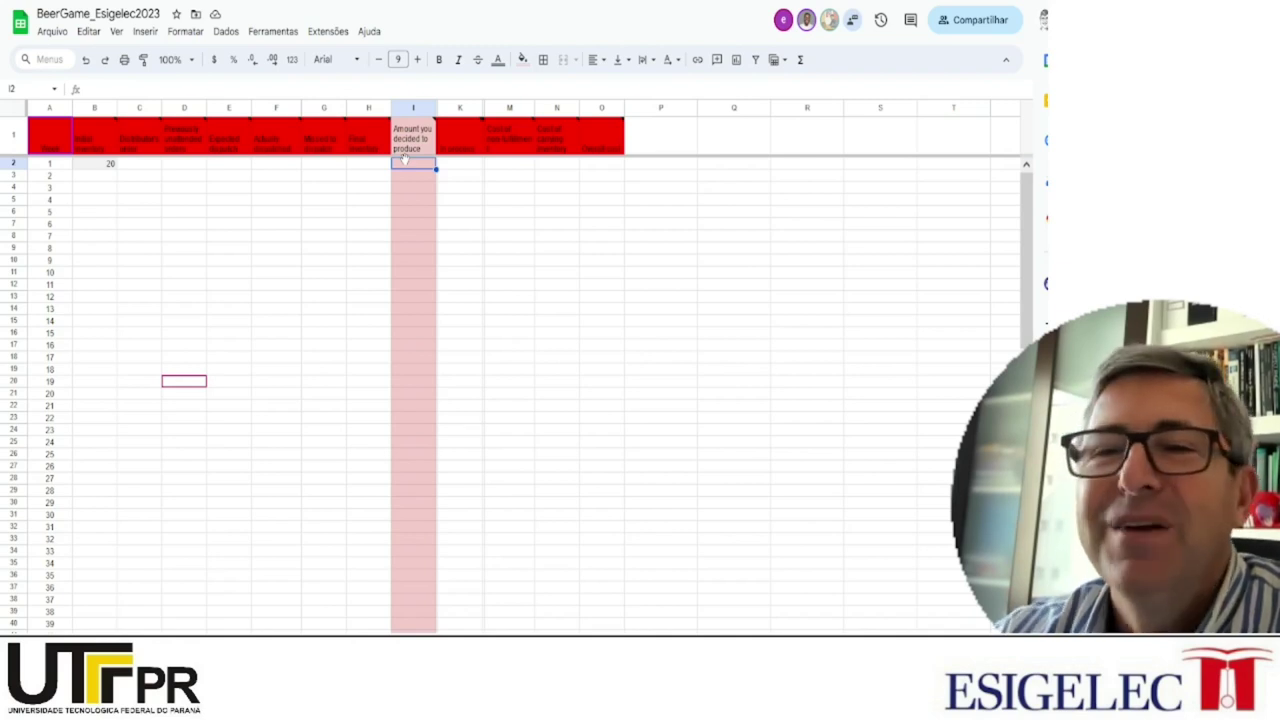
{"action": "mouse_move", "coordinate": [476, 147]}
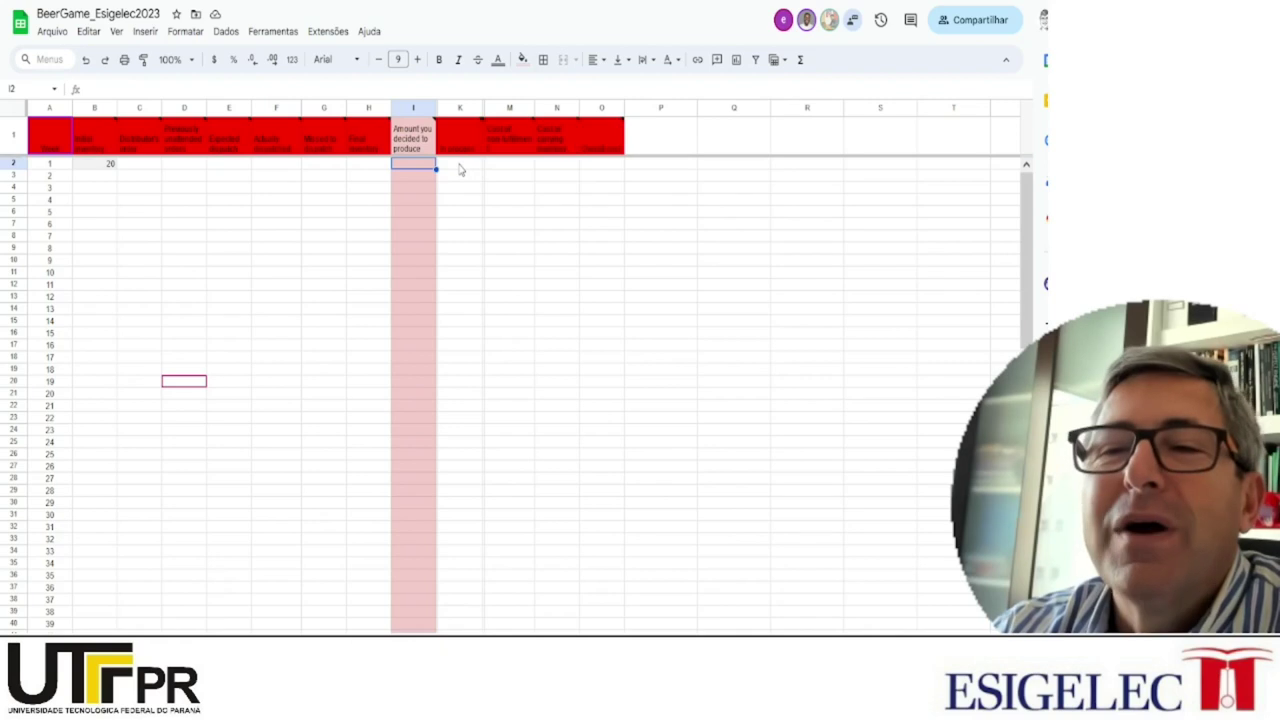
{"action": "left_click", "coordinate": [461, 168]}
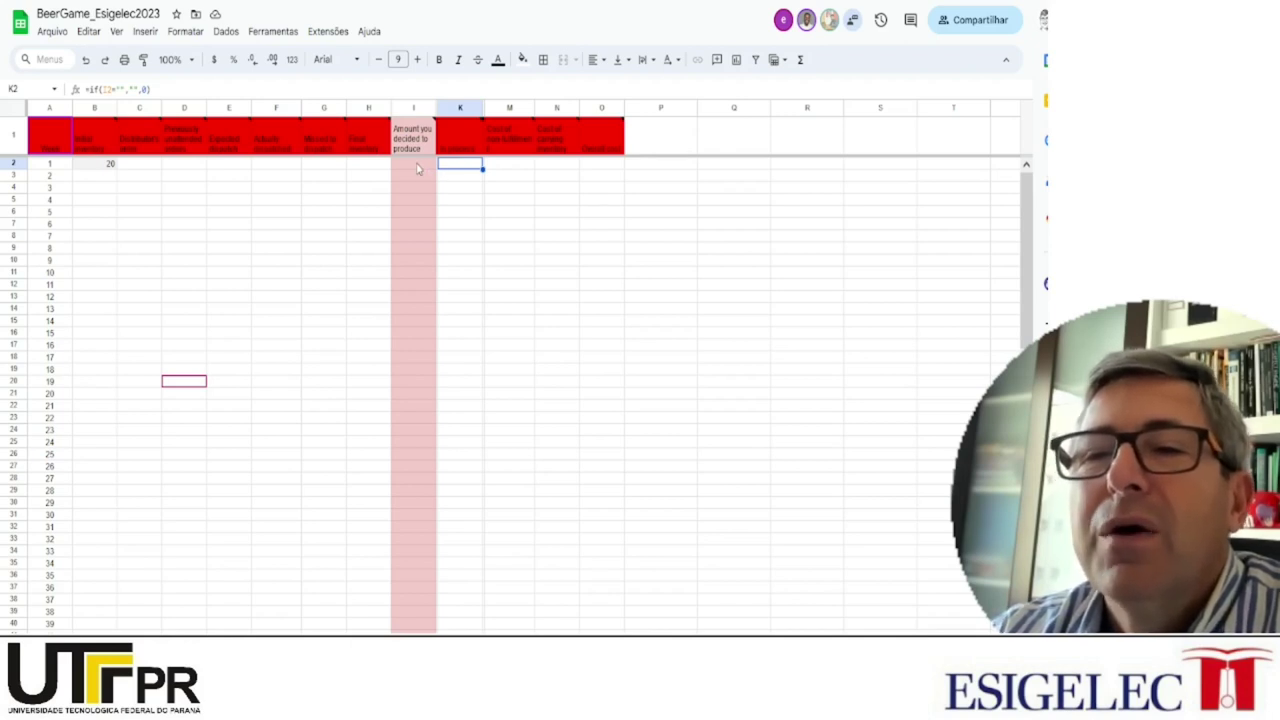
{"action": "left_click", "coordinate": [418, 166]}
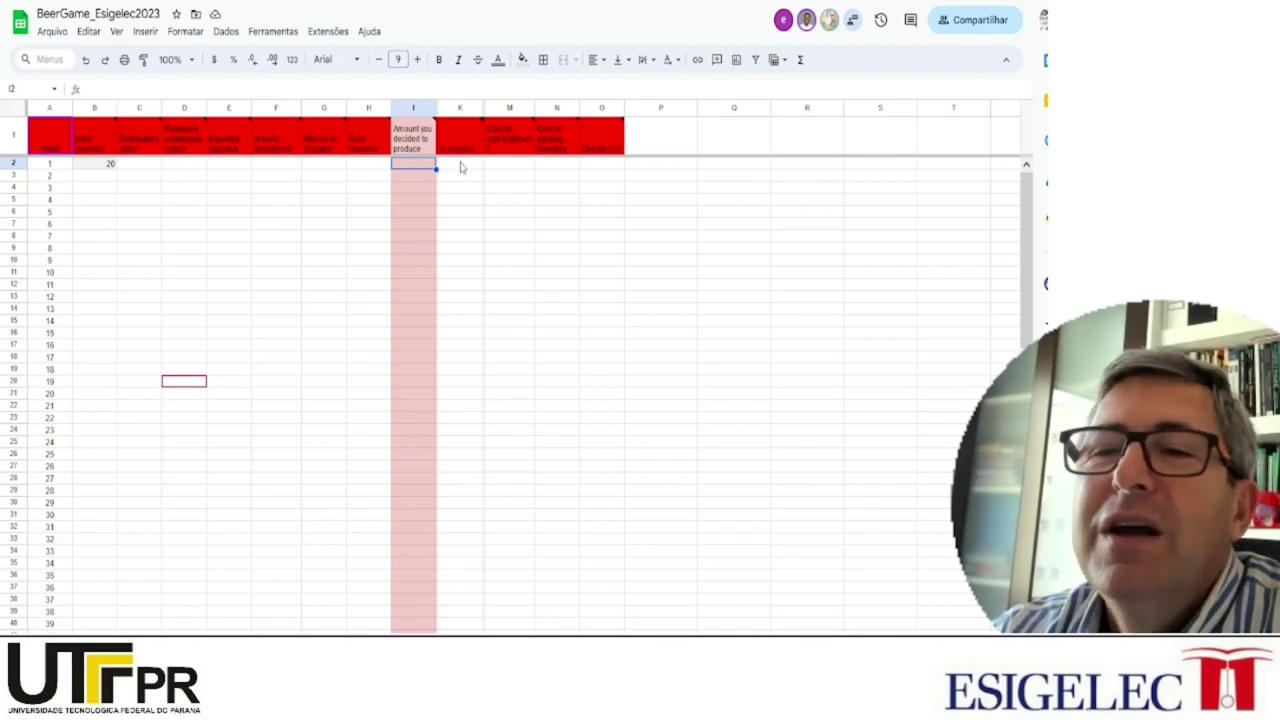
{"action": "left_click", "coordinate": [461, 164]}
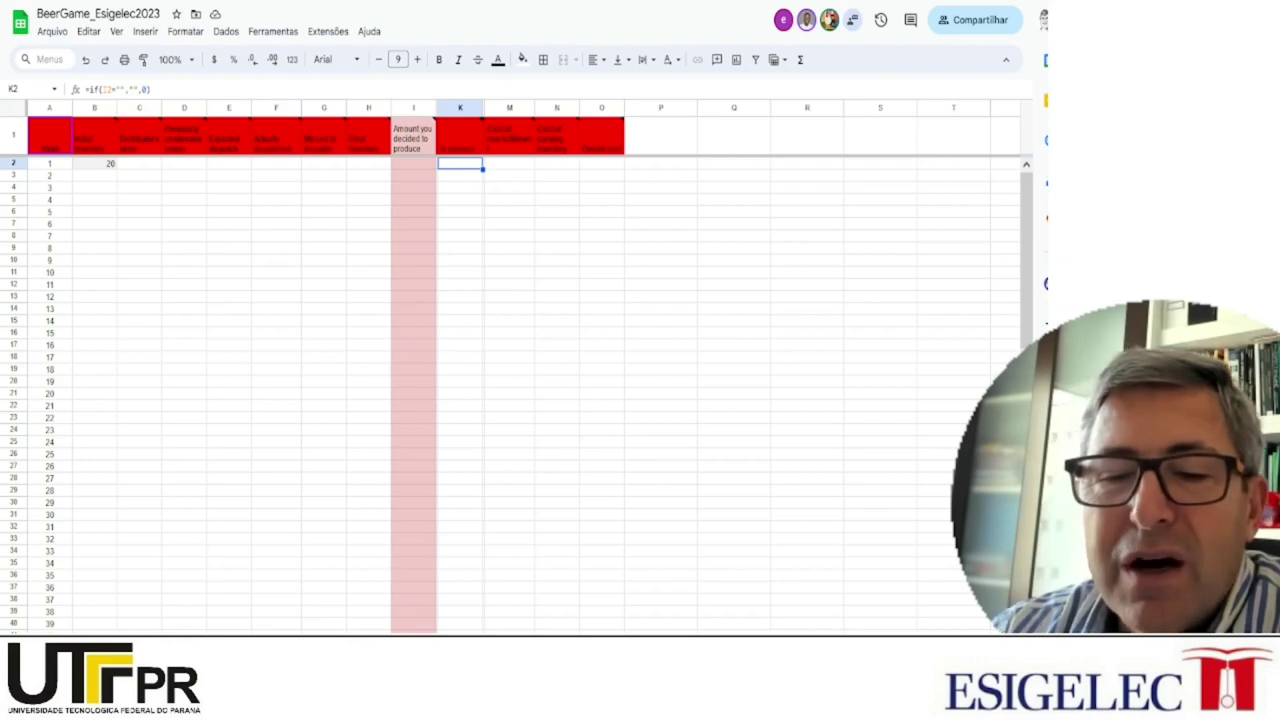
Review the week 1 rows across the distributor, wholesaler, manufacturer and retailer sheets
{"action": "key", "text": "ctrl+Page_Down"}
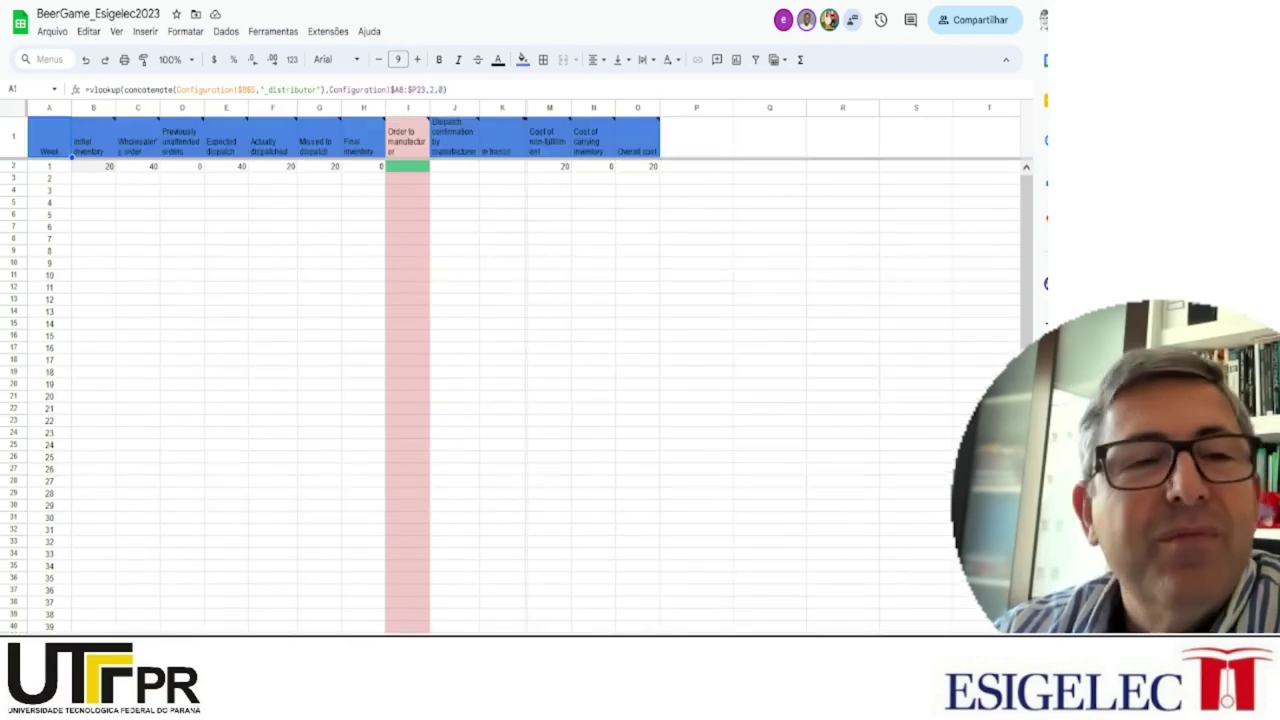
{"action": "key", "text": "ctrl+Page_Down"}
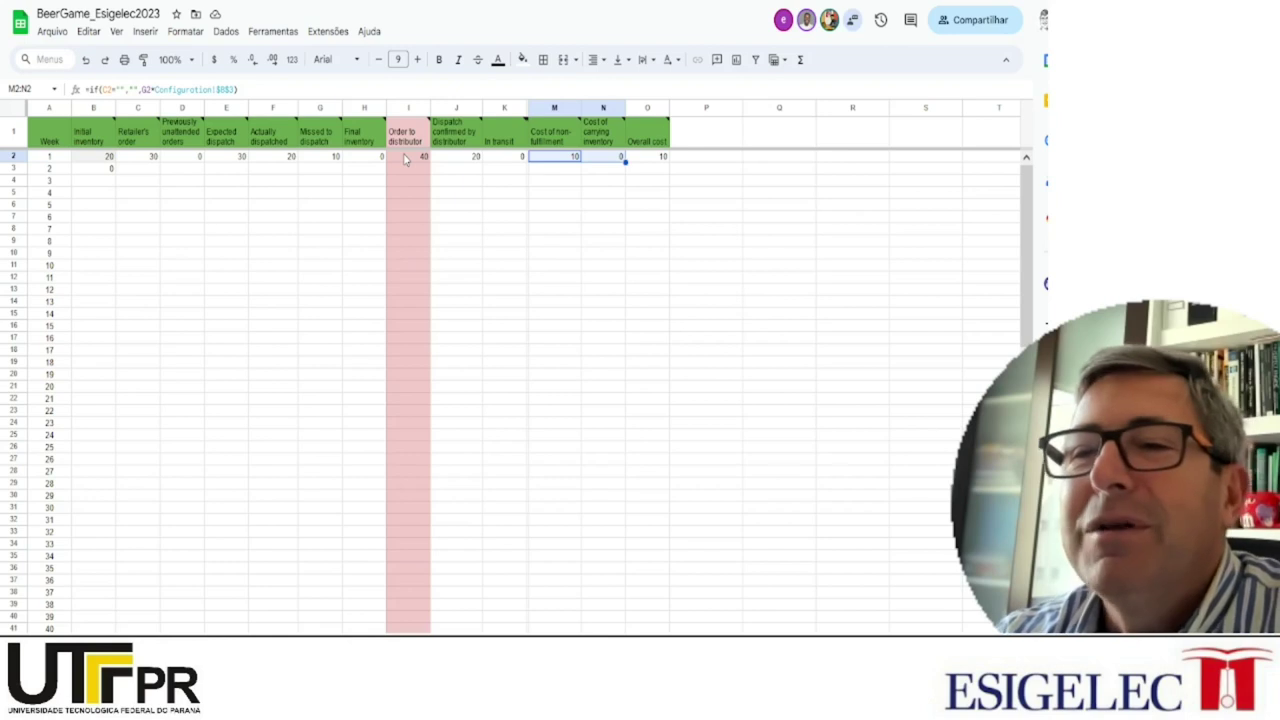
{"action": "mouse_move", "coordinate": [643, 135]}
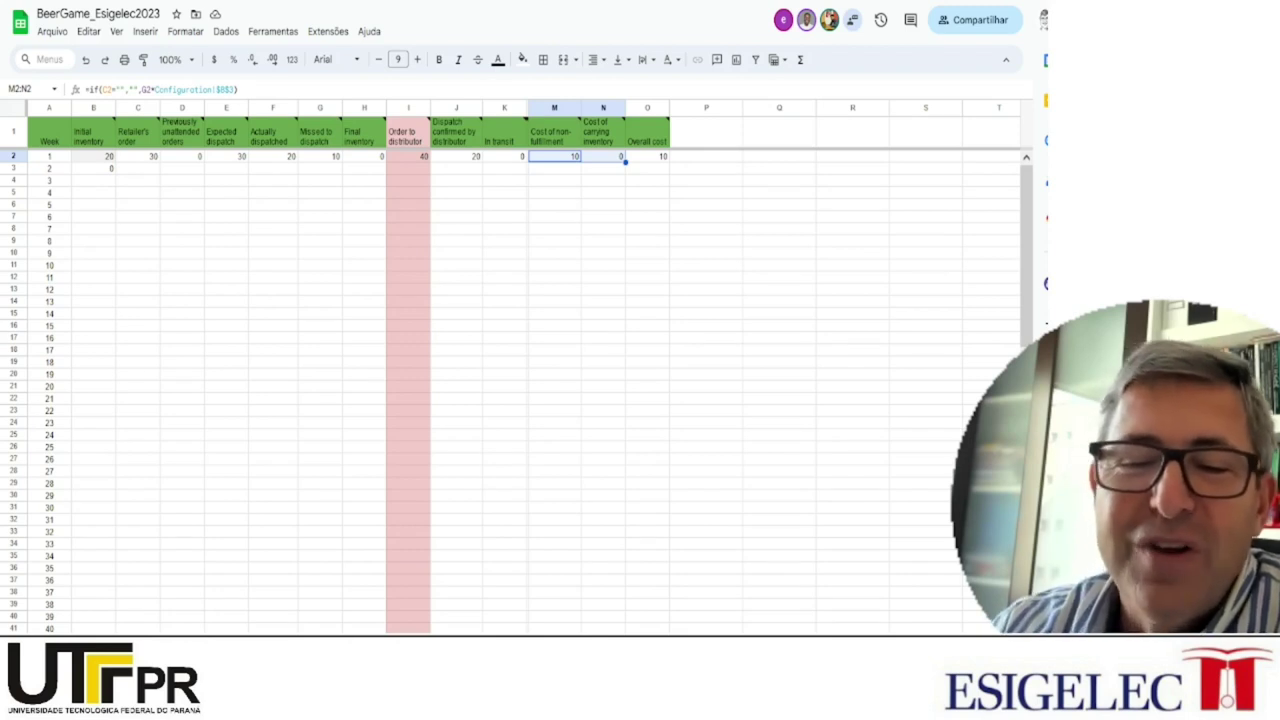
{"action": "key", "text": "ctrl+shift+Page_Down"}
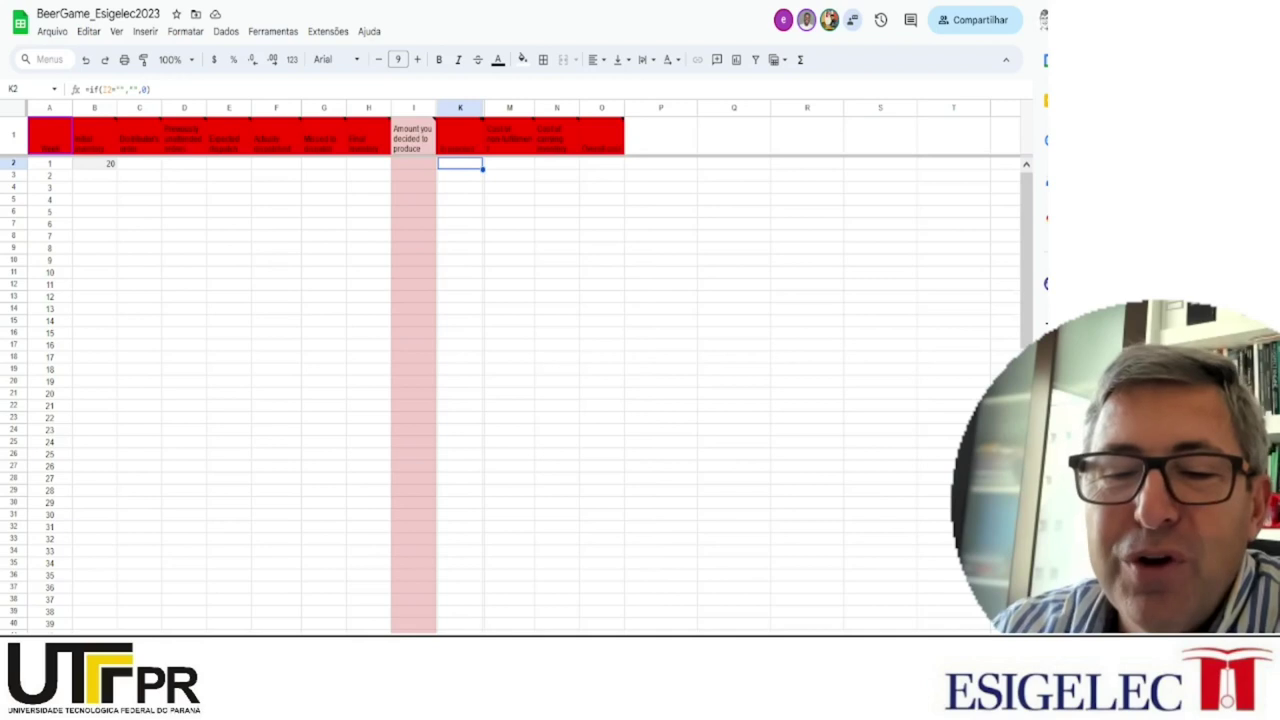
{"action": "key", "text": "ctrl+shift+Page_Down"}
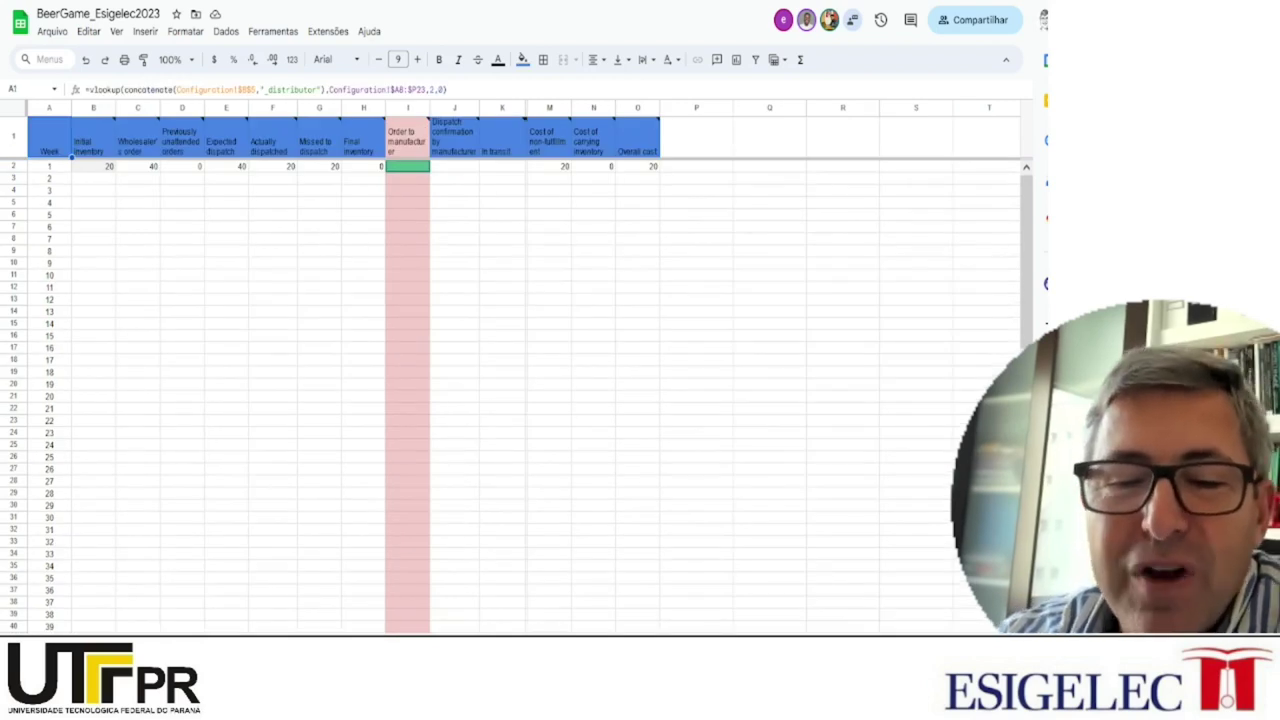
{"action": "key", "text": "ctrl+shift+Page_Up"}
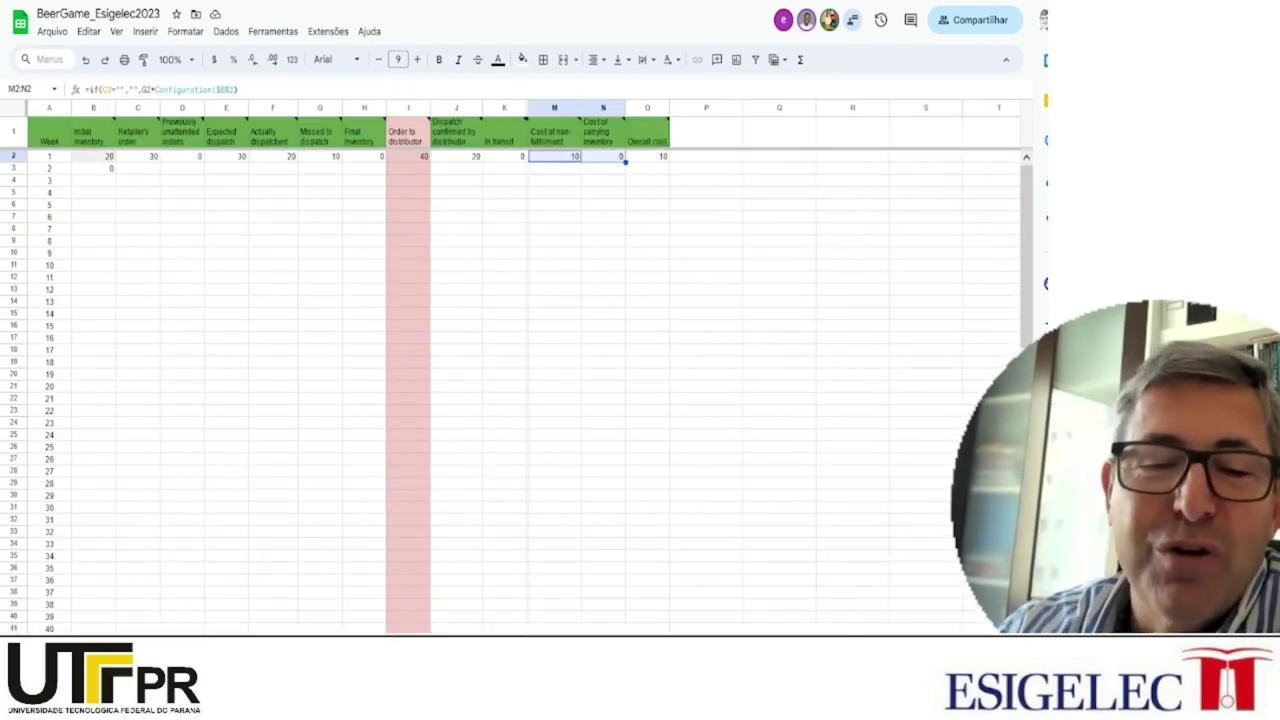
{"action": "key", "text": "ctrl+shift+Page_Up"}
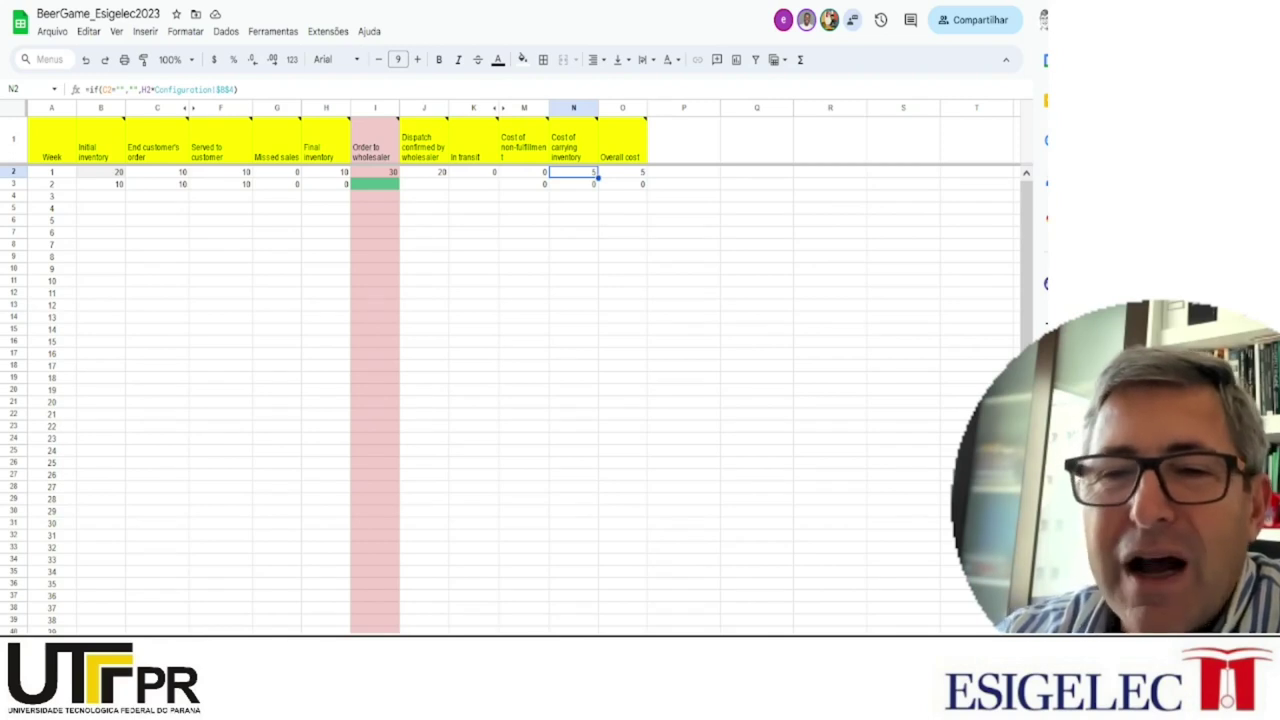
Clear the week 1 orders in cell I2 of both the wholesaler sheet and the retailer sheet
{"action": "left_click", "coordinate": [230, 690]}
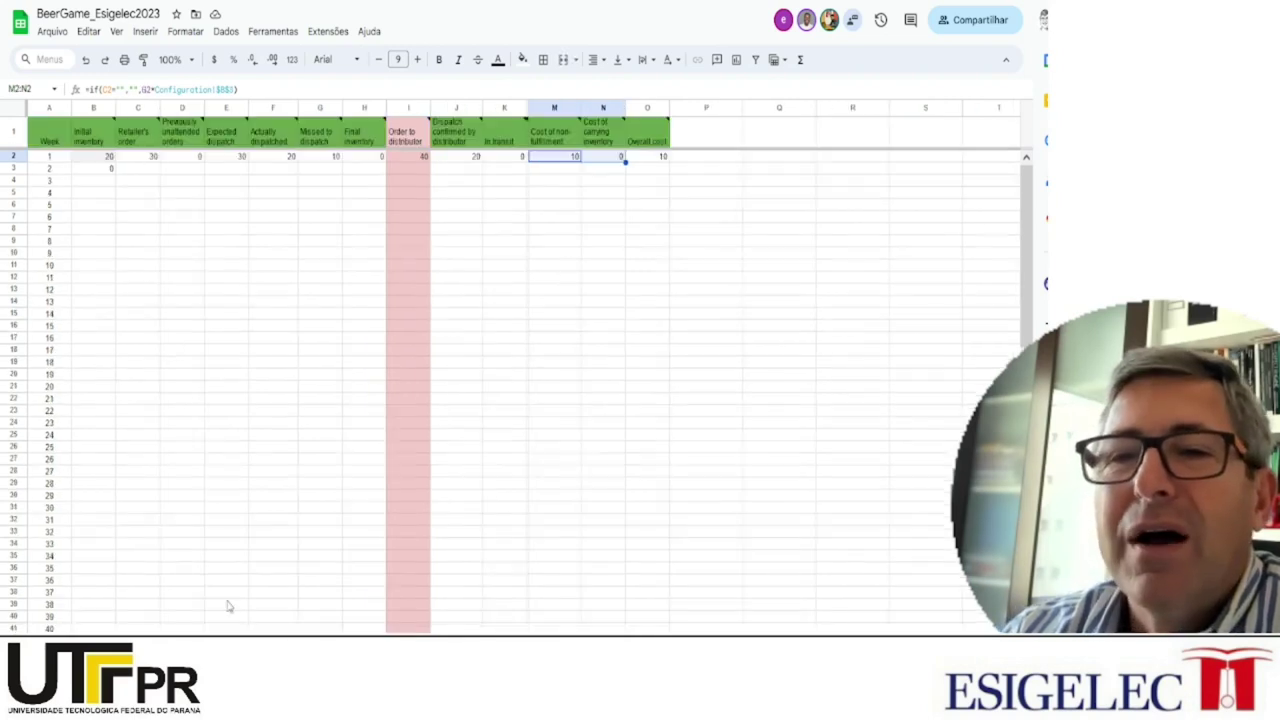
{"action": "left_click", "coordinate": [408, 158]}
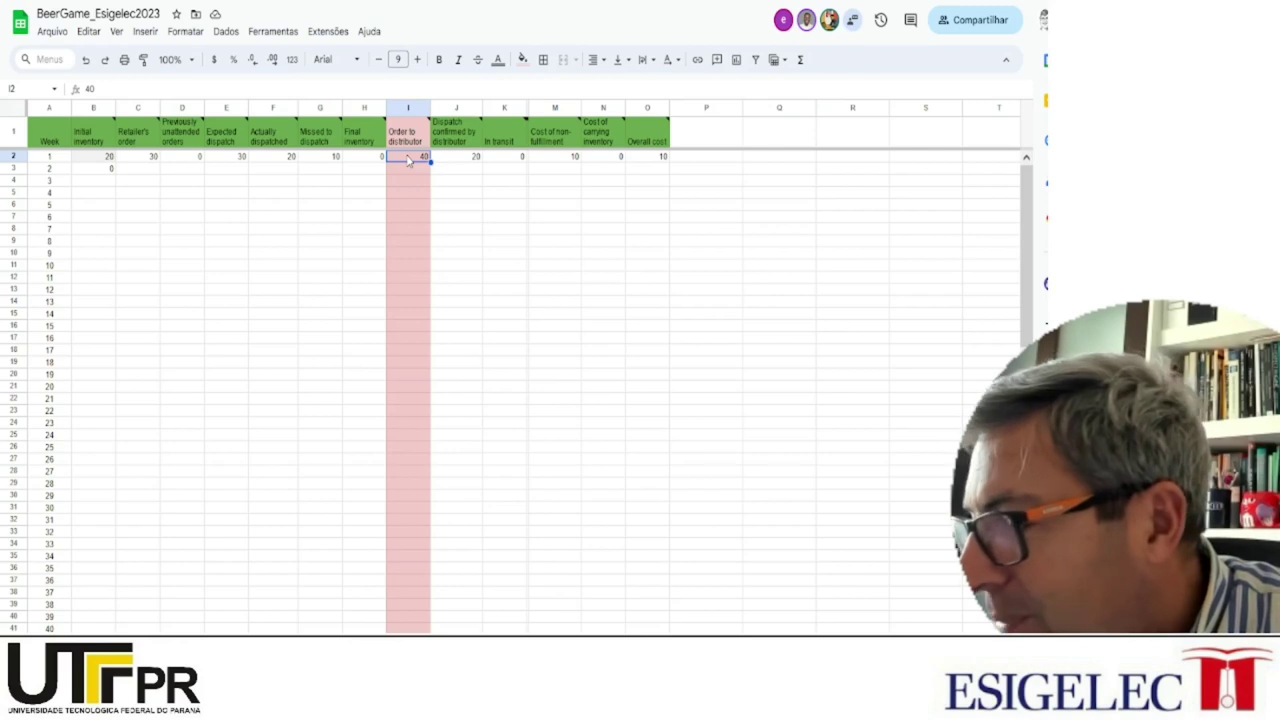
{"action": "key", "text": "Delete"}
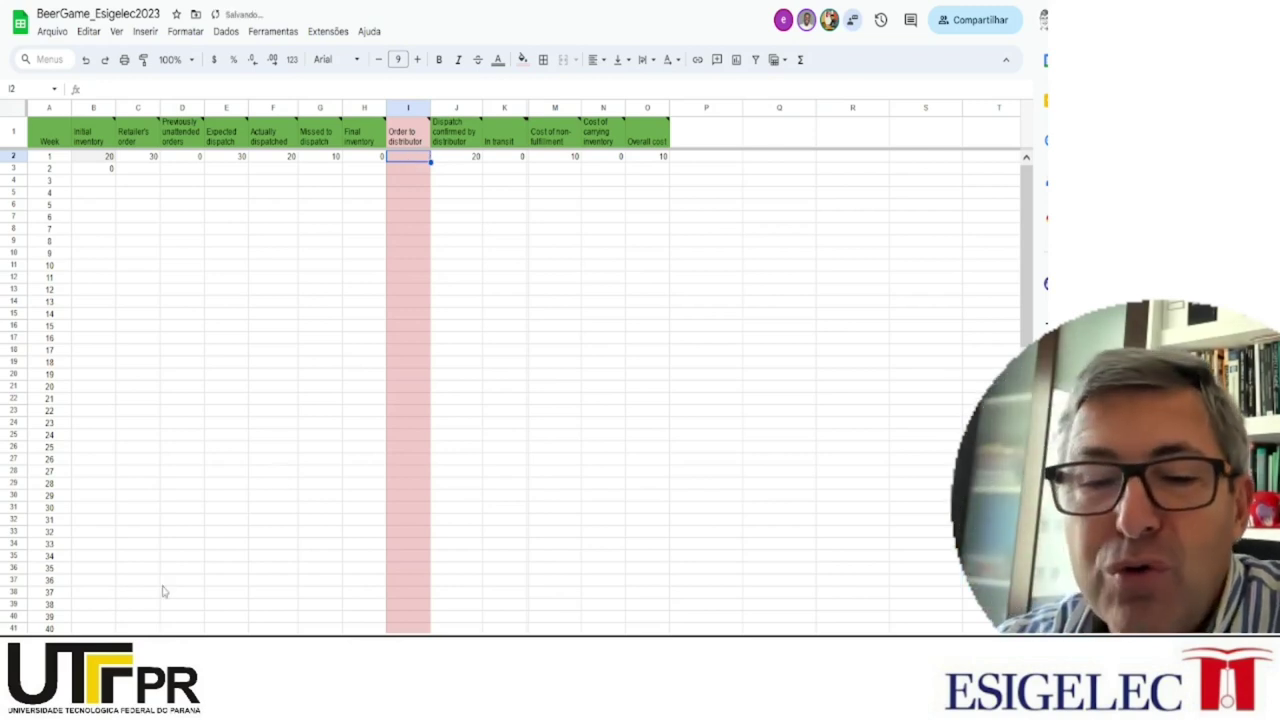
{"action": "left_click", "coordinate": [170, 690]}
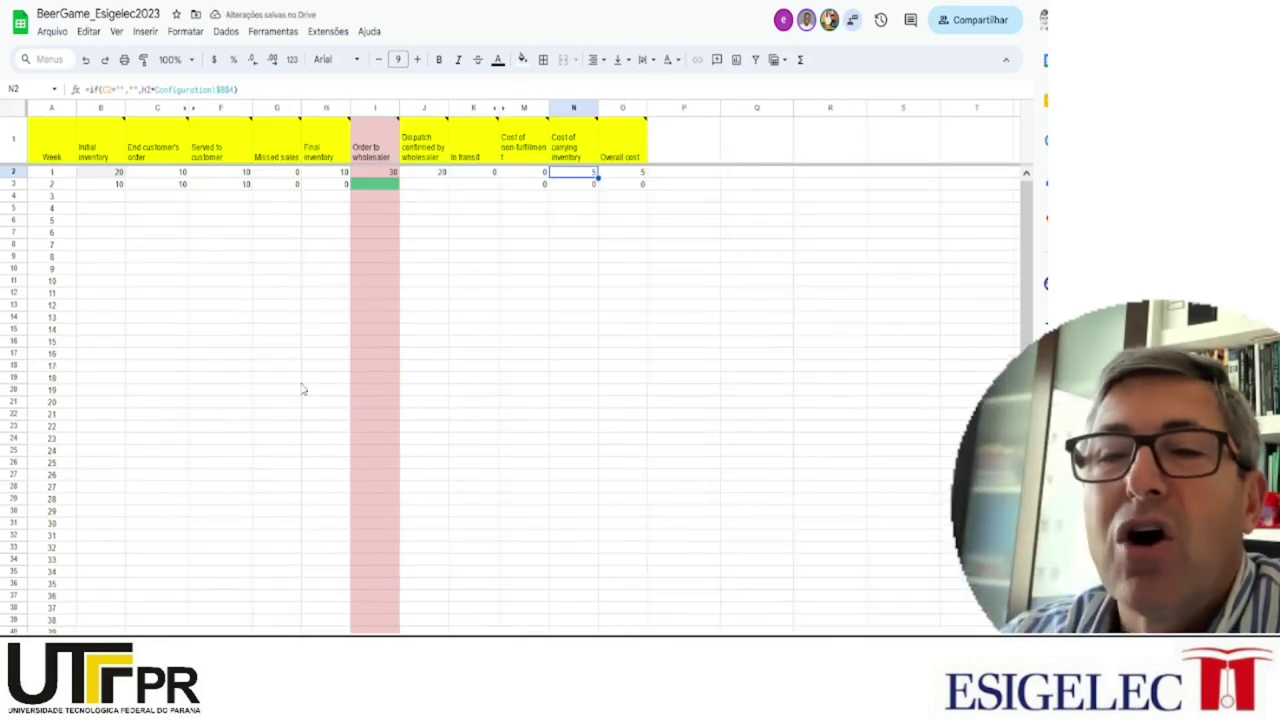
{"action": "left_click", "coordinate": [373, 174]}
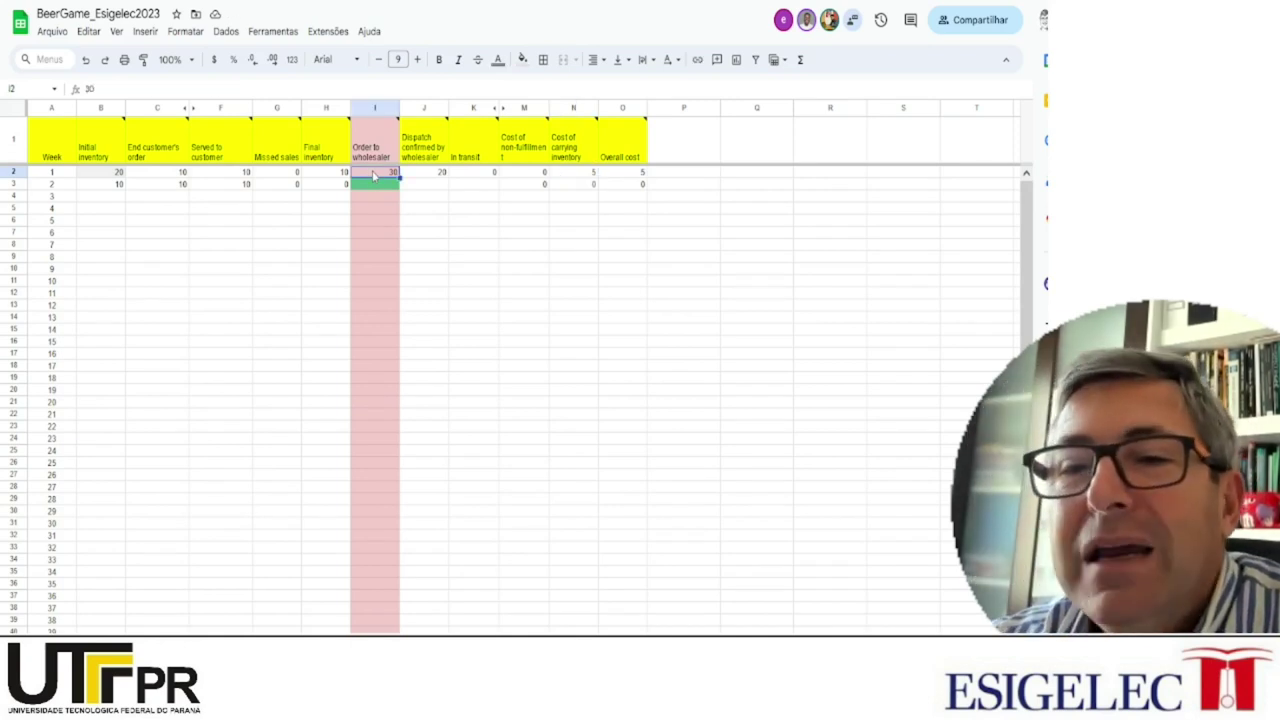
{"action": "key", "text": "Delete"}
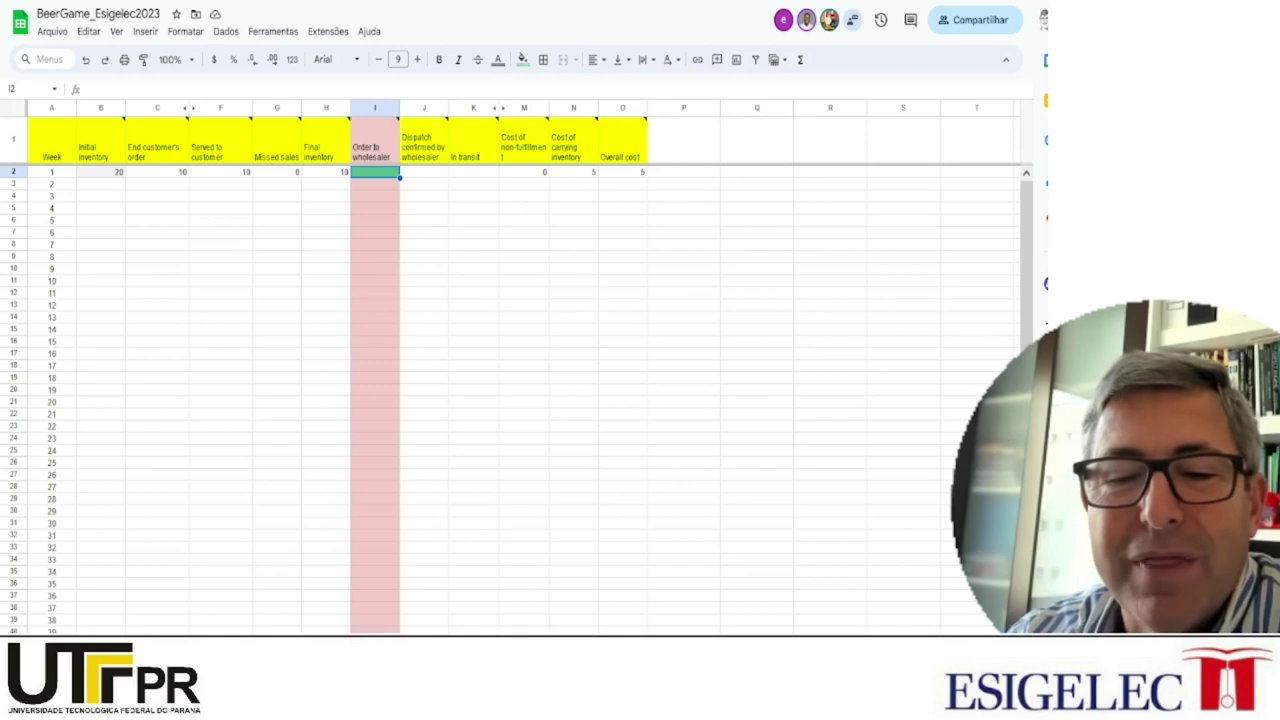
On the retailer sheet, inspect the end customer's order column, its week 1 order, and the week 1 order-to-wholesaler cell I2
{"action": "key", "text": "ctrl+shift+Page_Down"}
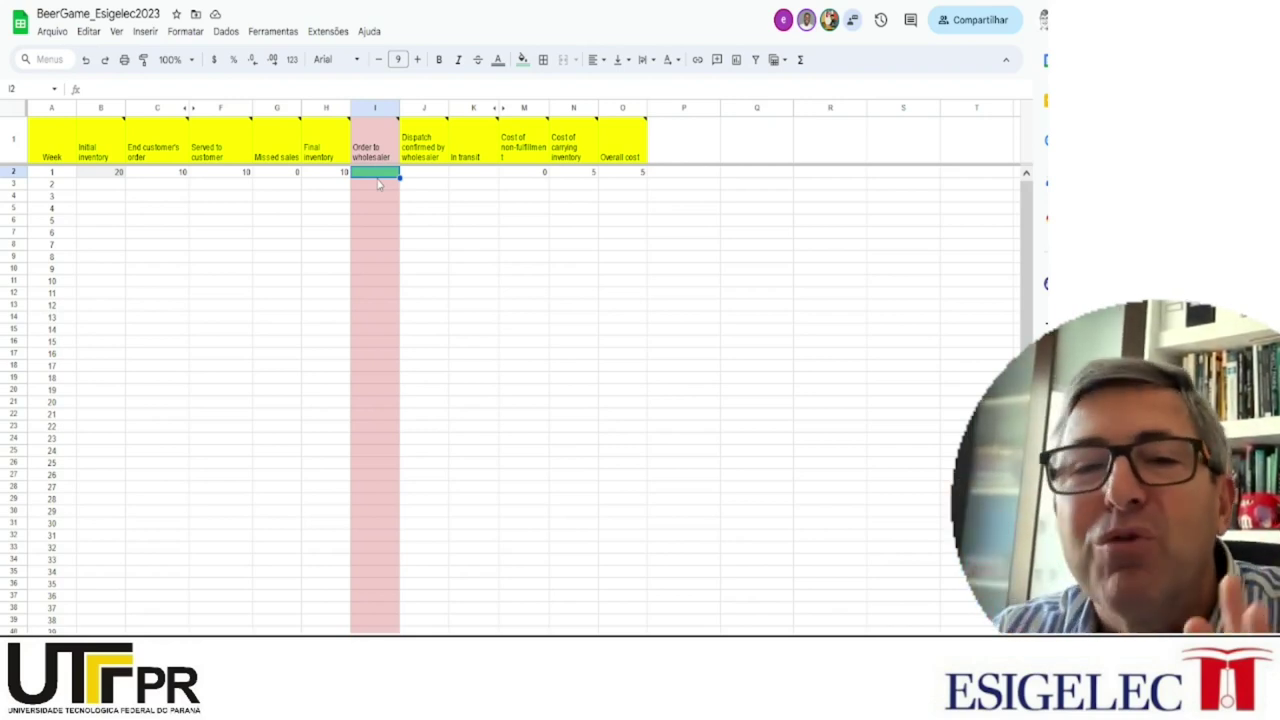
{"action": "left_click", "coordinate": [152, 108]}
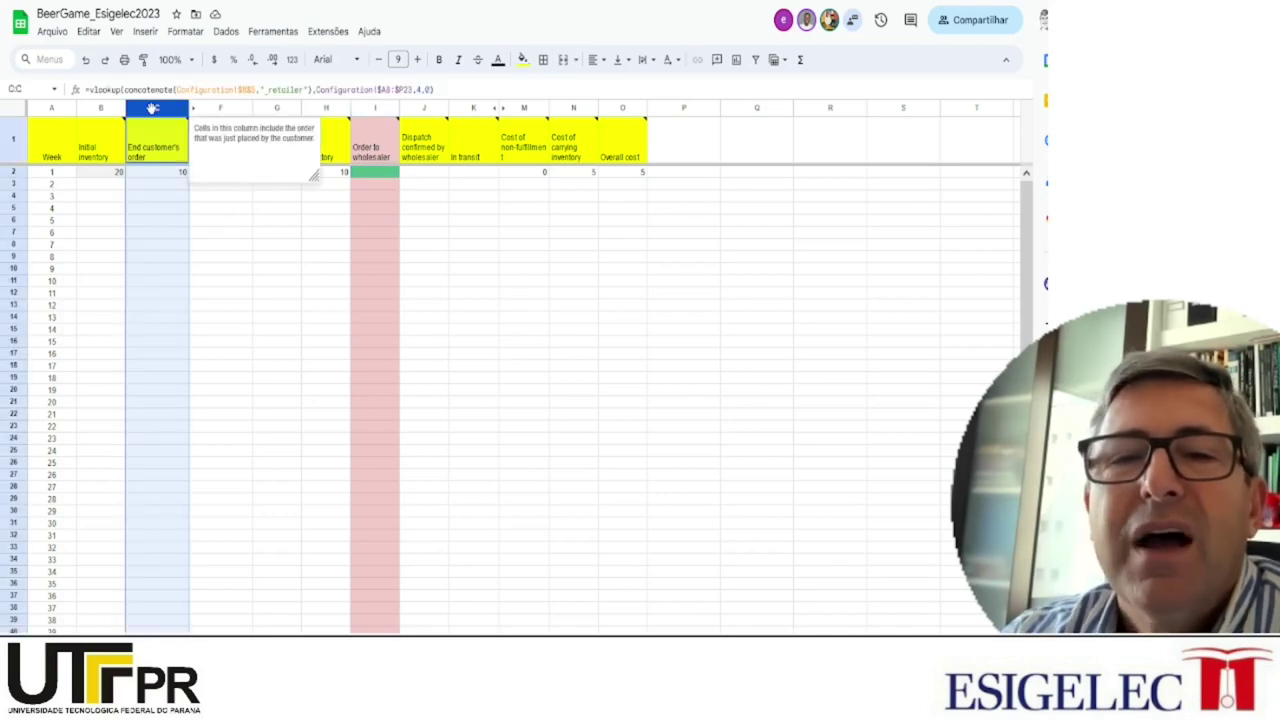
{"action": "left_click", "coordinate": [162, 177]}
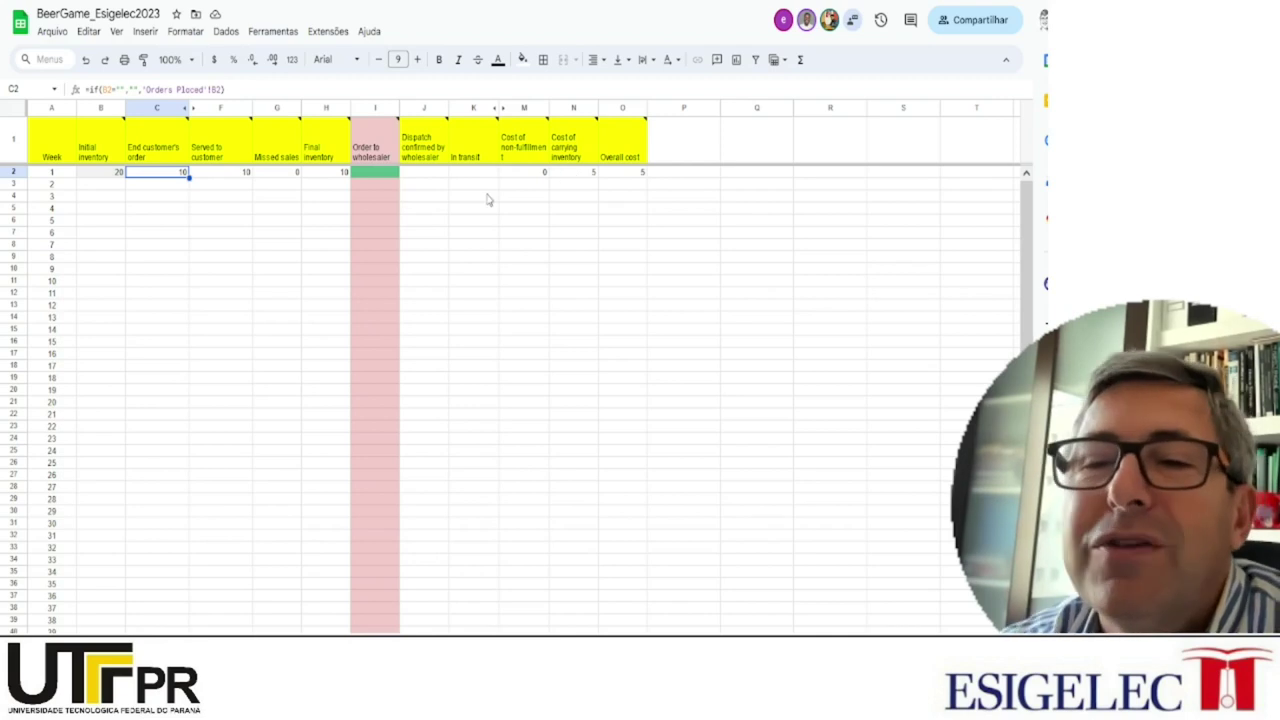
{"action": "left_click", "coordinate": [379, 179]}
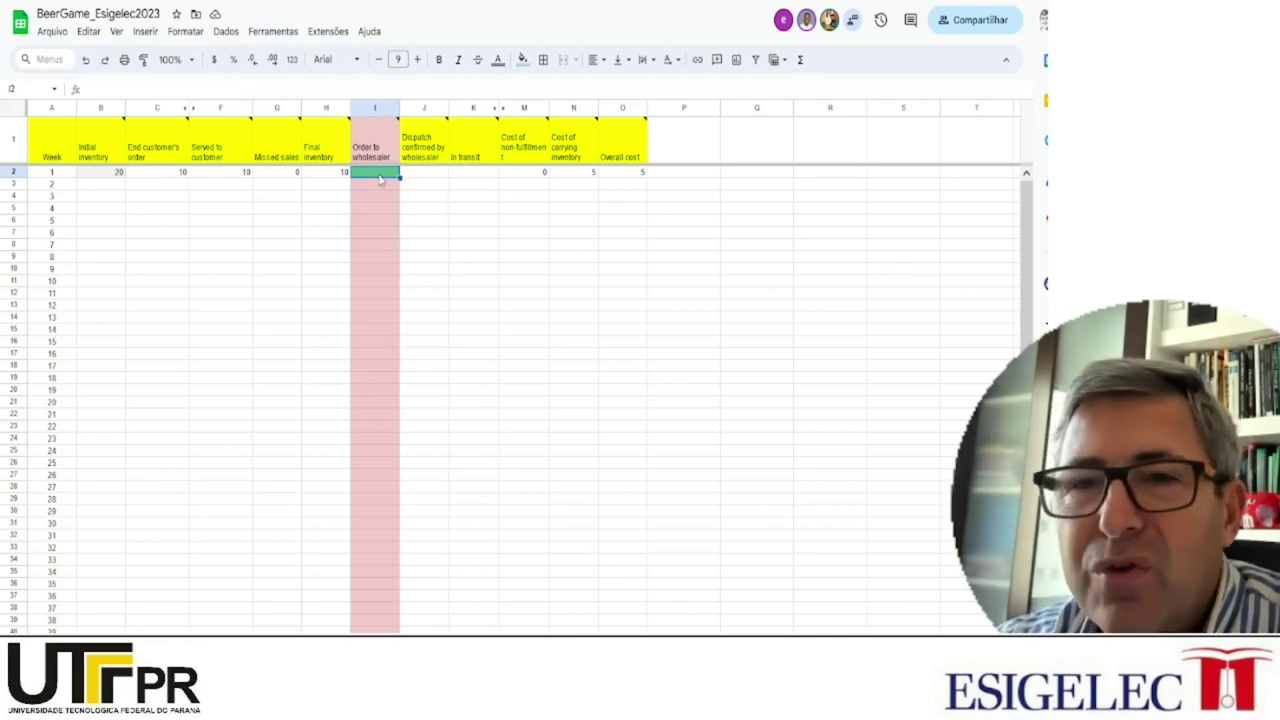
{"action": "left_click", "coordinate": [256, 261]}
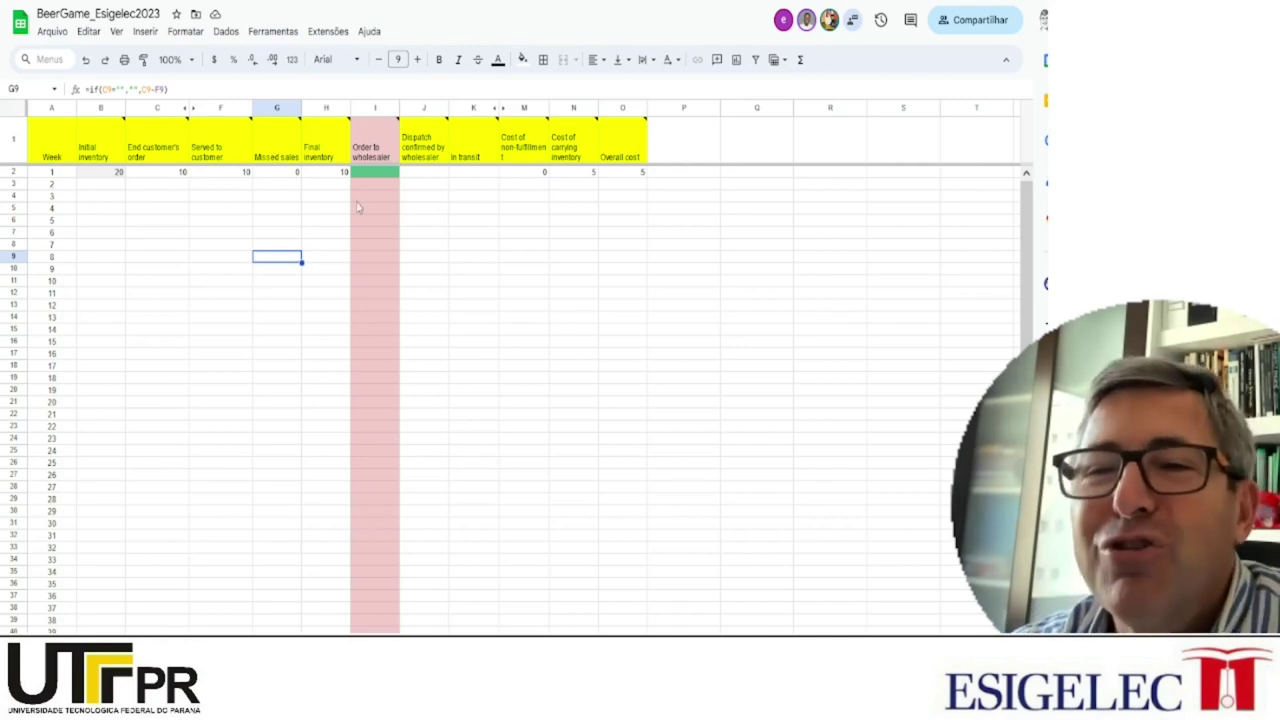
{"action": "left_click", "coordinate": [377, 175]}
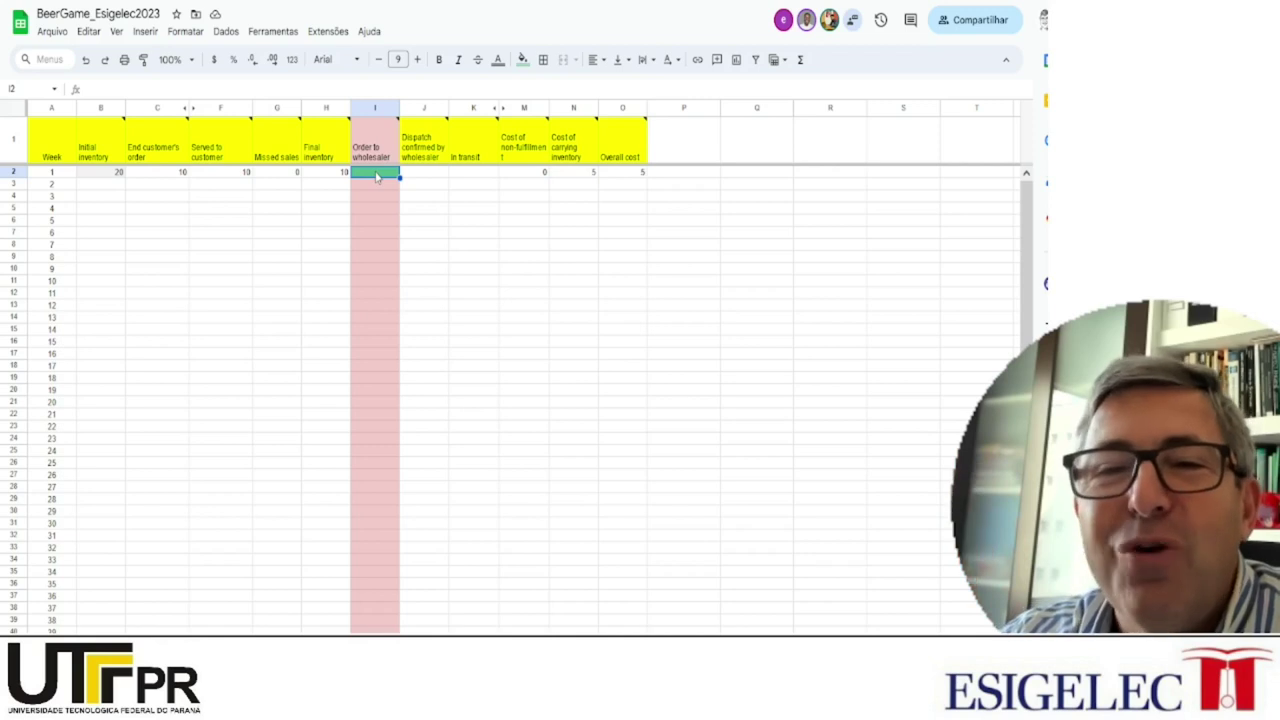
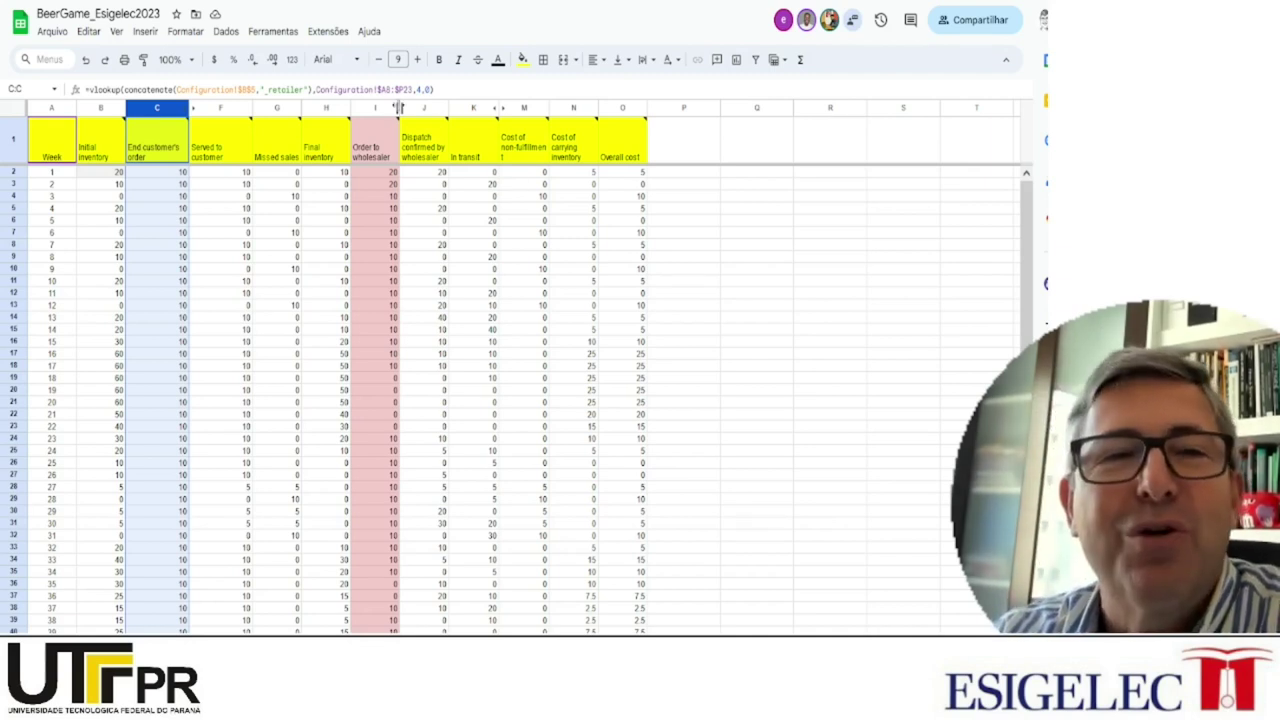
On the retailer sheet, review the orders to the wholesaler week by week from week 1 to week 15
{"action": "mouse_move", "coordinate": [484, 143]}
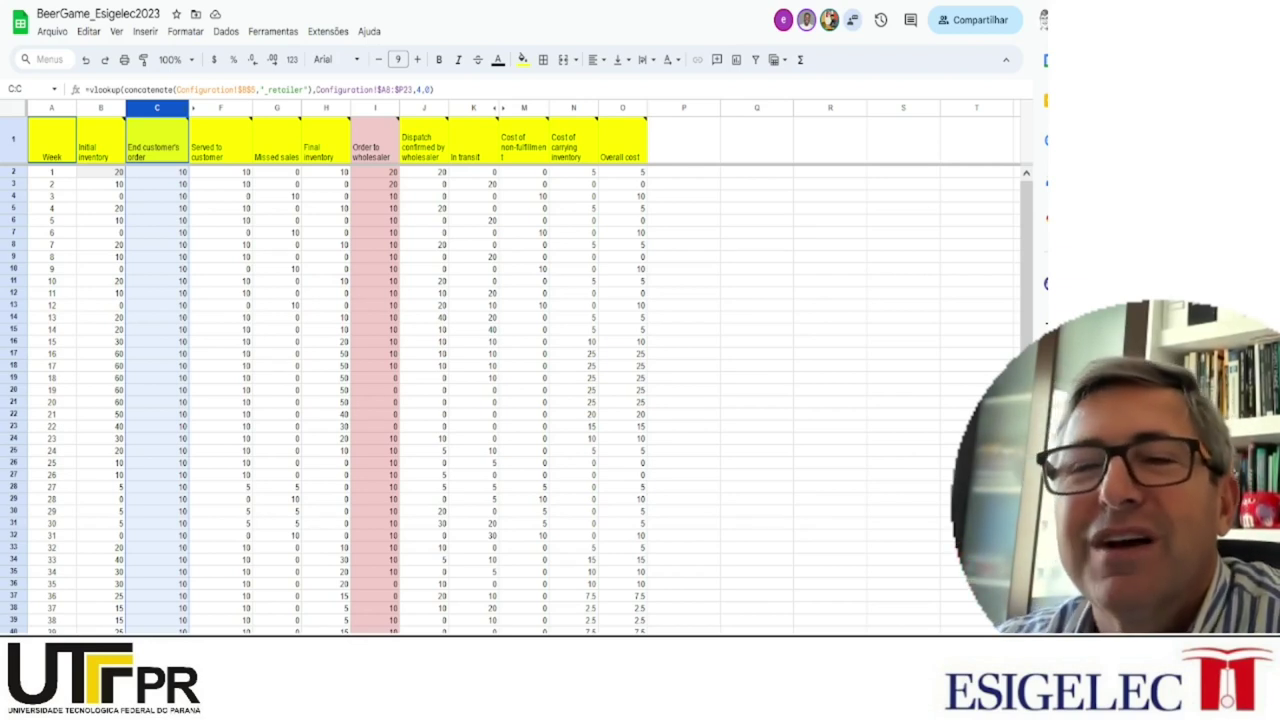
{"action": "left_click", "coordinate": [366, 174]}
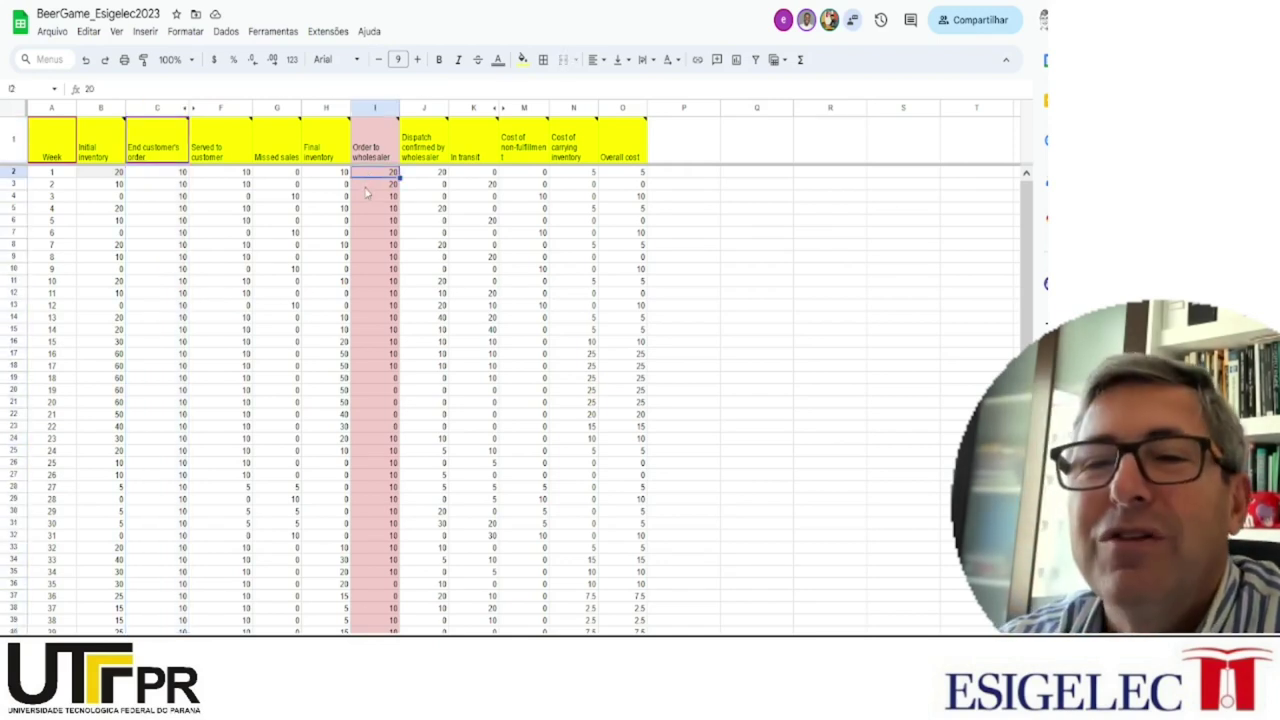
{"action": "left_click", "coordinate": [367, 186]}
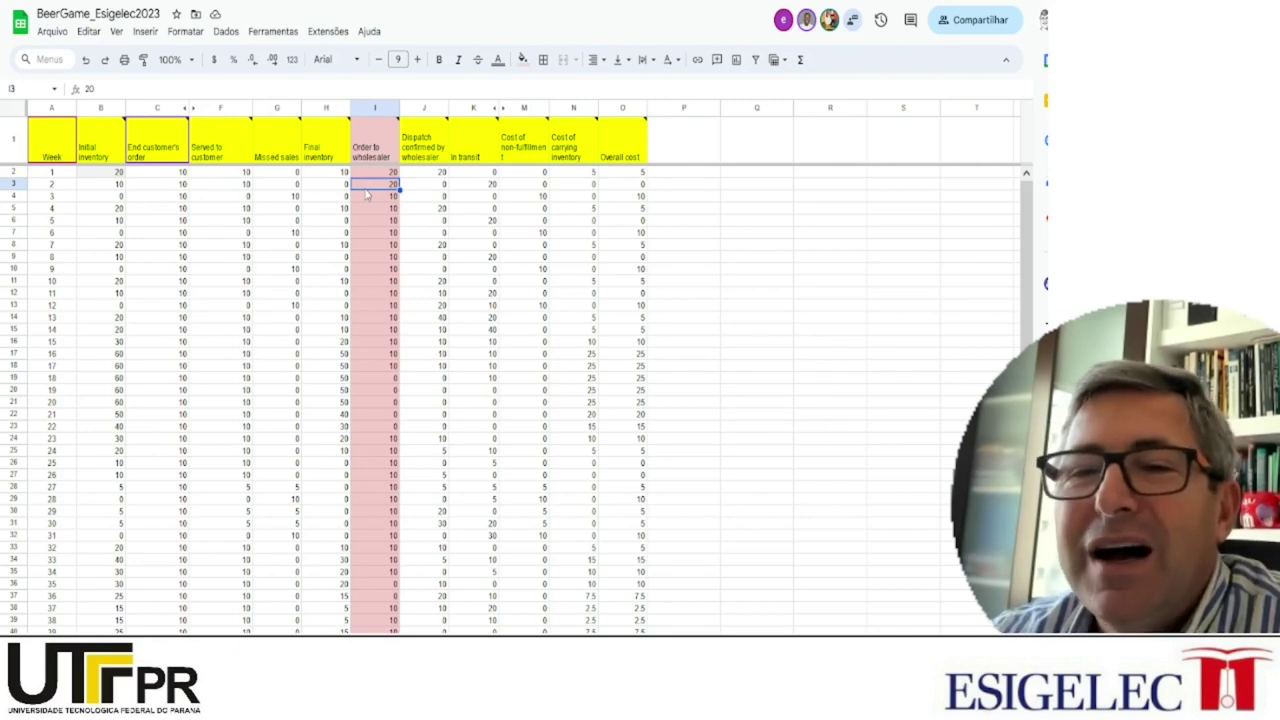
{"action": "left_click", "coordinate": [368, 198]}
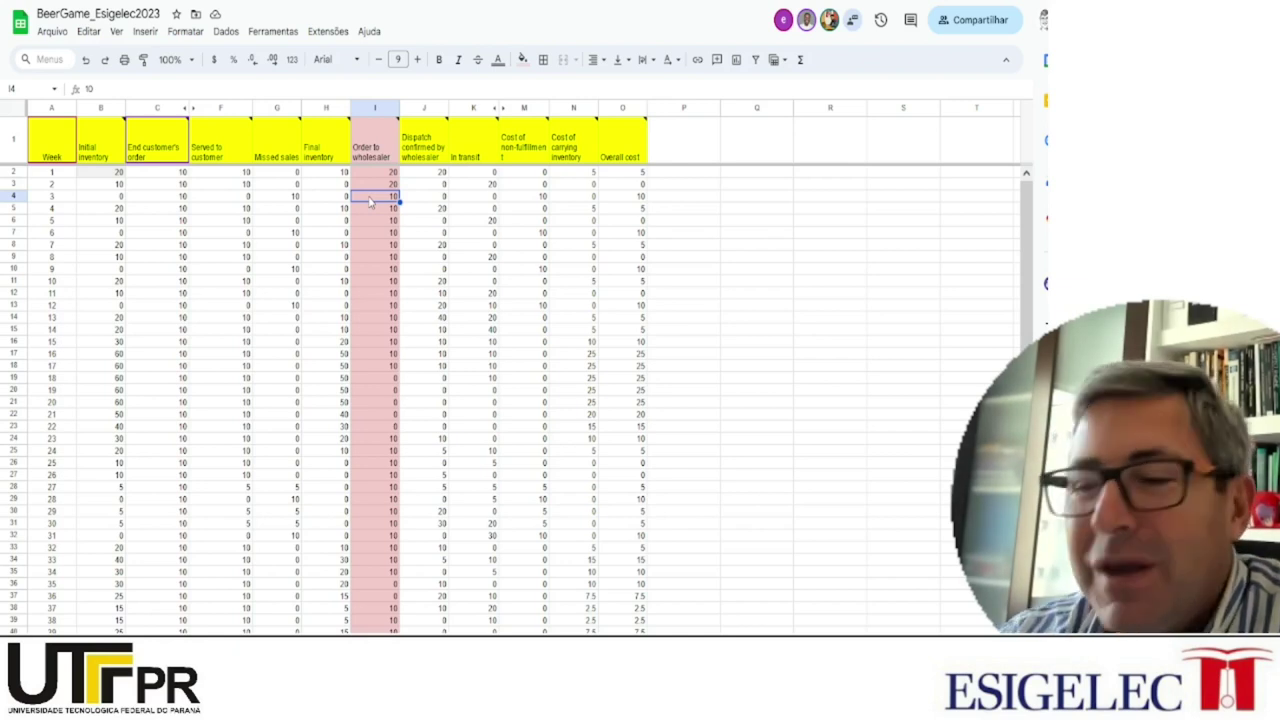
{"action": "key", "text": "Down"}
{"action": "key", "text": "Down"}
{"action": "key", "text": "Down"}
{"action": "key", "text": "Down"}
{"action": "key", "text": "Down"}
{"action": "key", "text": "Down"}
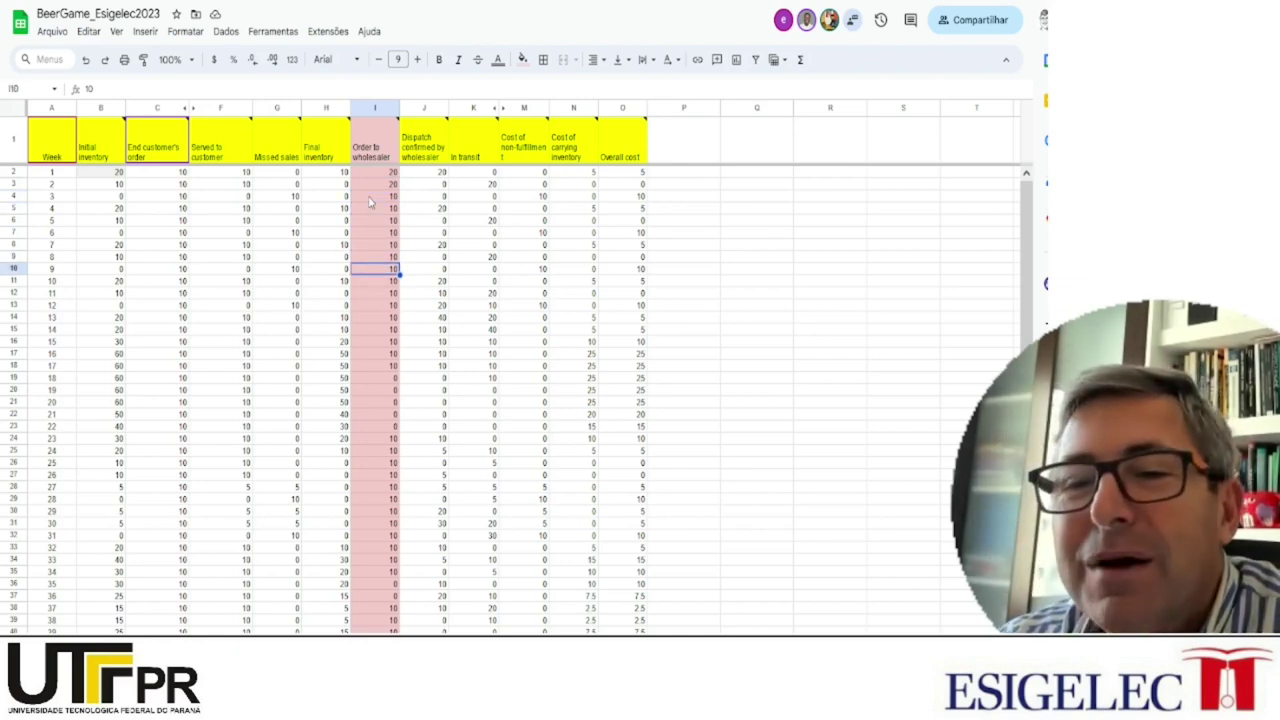
{"action": "key", "text": "Down"}
{"action": "key", "text": "Down"}
{"action": "key", "text": "Down"}
{"action": "key", "text": "Down"}
{"action": "key", "text": "Down"}
{"action": "key", "text": "Down"}
Check the retailer's final inventory for weeks 15 to 18 and its orders to the wholesaler in weeks 17, 18, 35 and 36
{"action": "key", "text": "Left"}
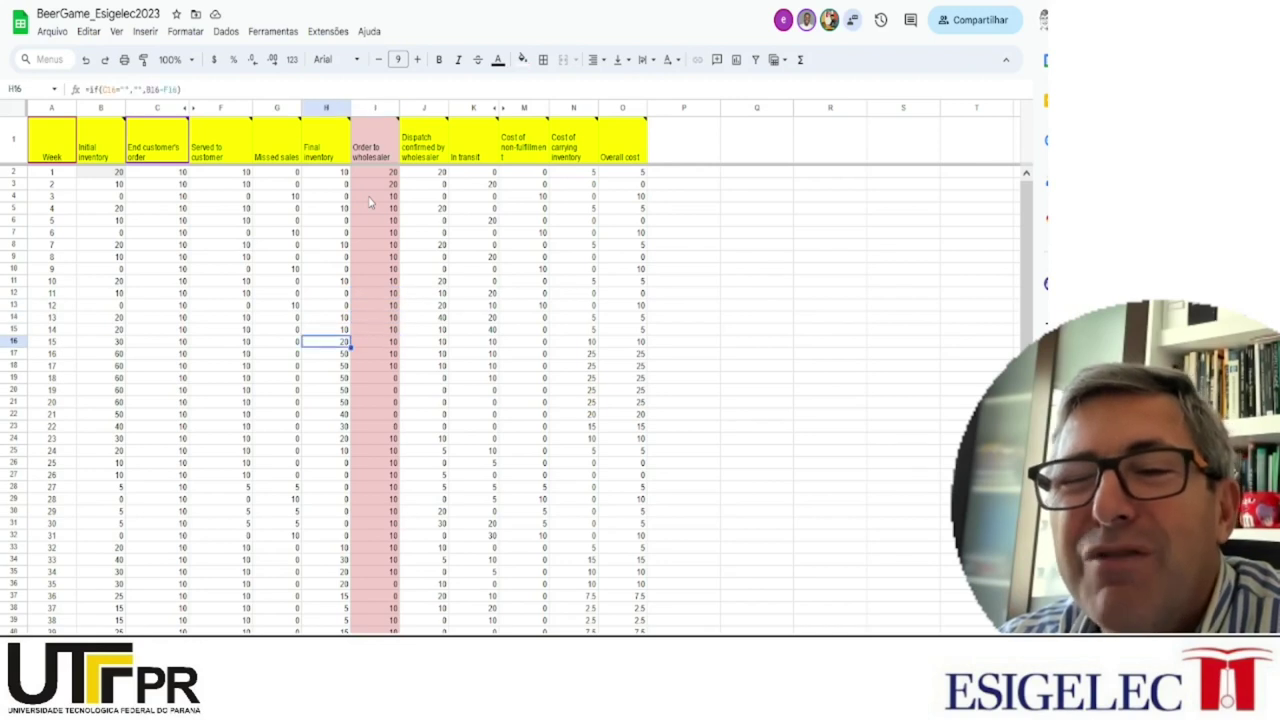
{"action": "key", "text": "Down"}
{"action": "key", "text": "Down"}
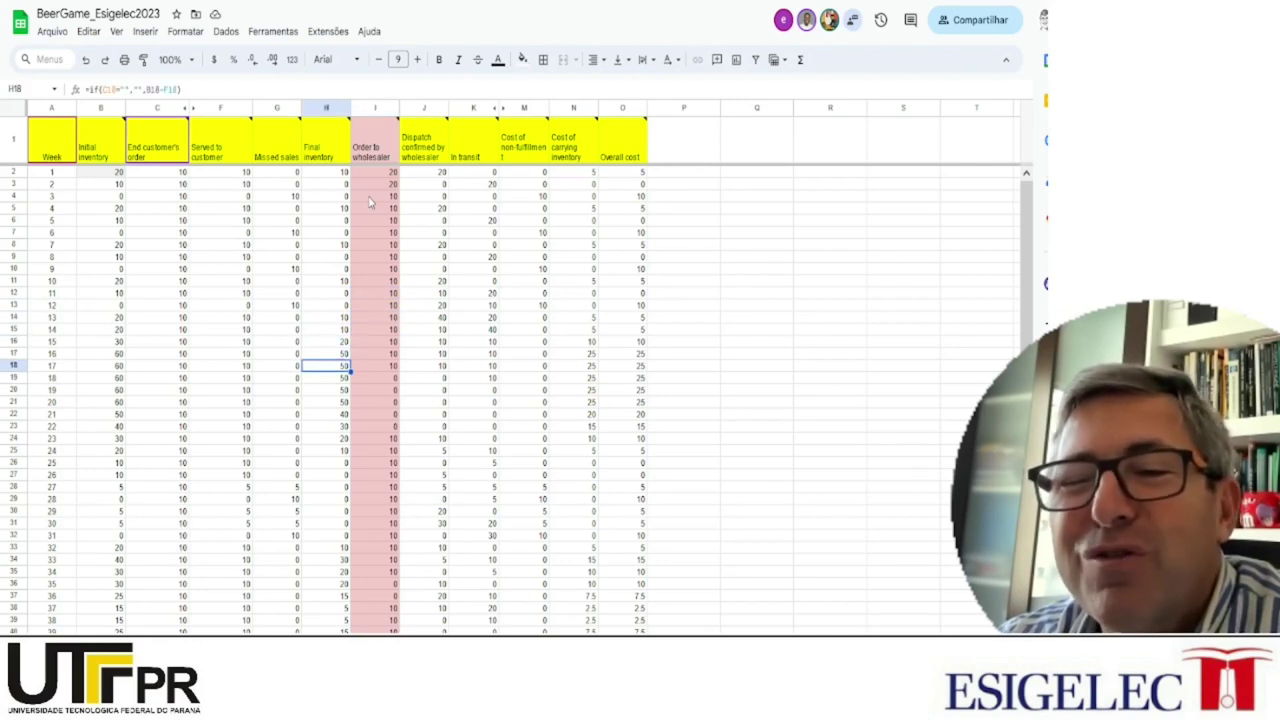
{"action": "key", "text": "Down"}
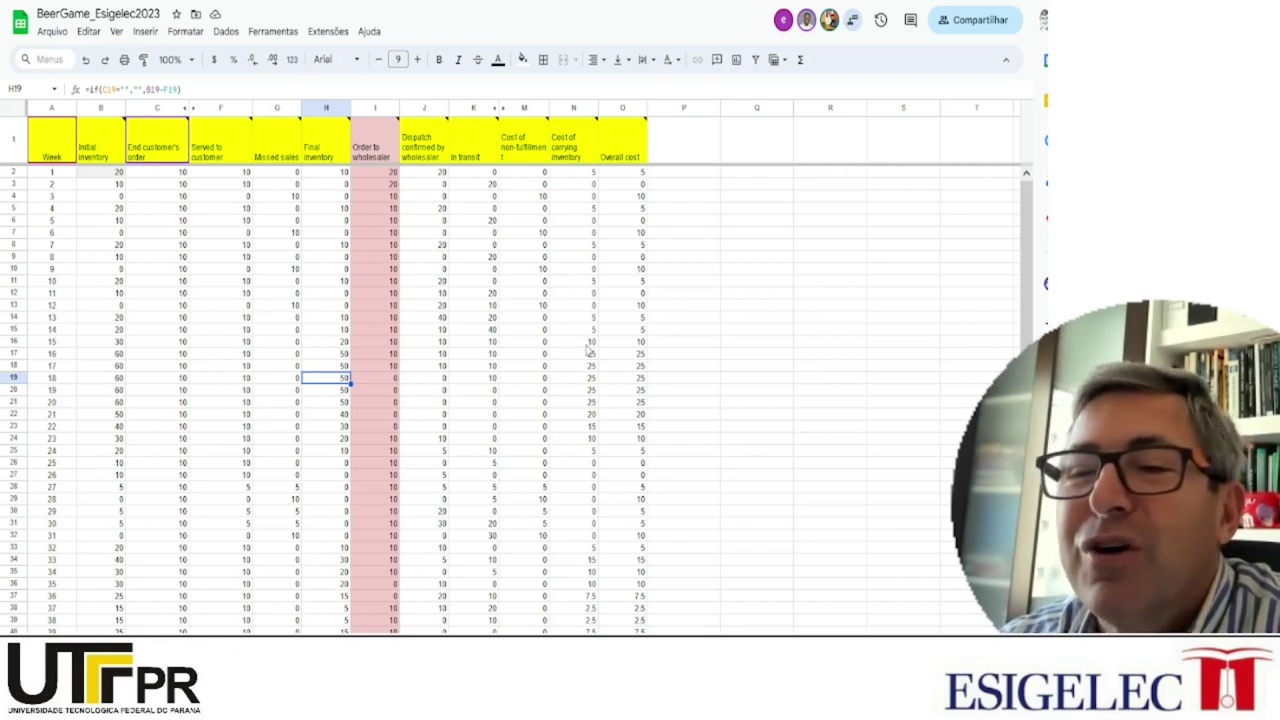
{"action": "left_click", "coordinate": [387, 367]}
{"action": "left_click", "coordinate": [387, 380]}
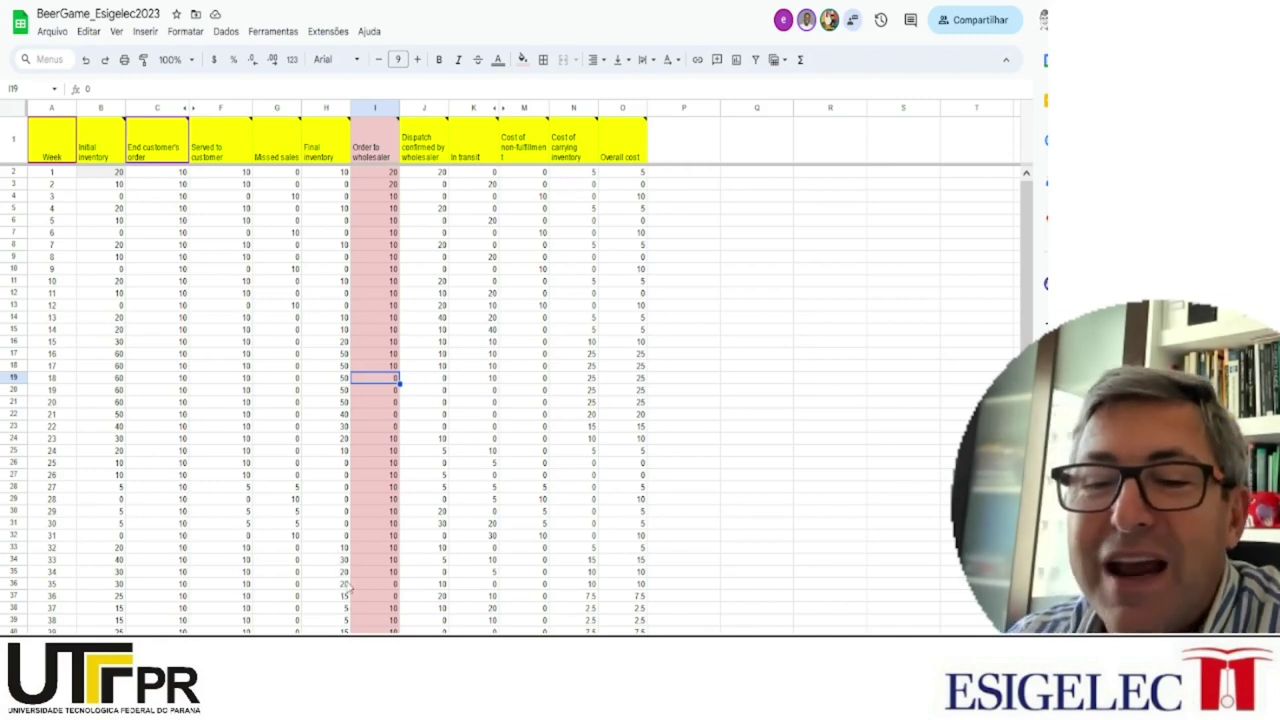
{"action": "left_click", "coordinate": [378, 586]}
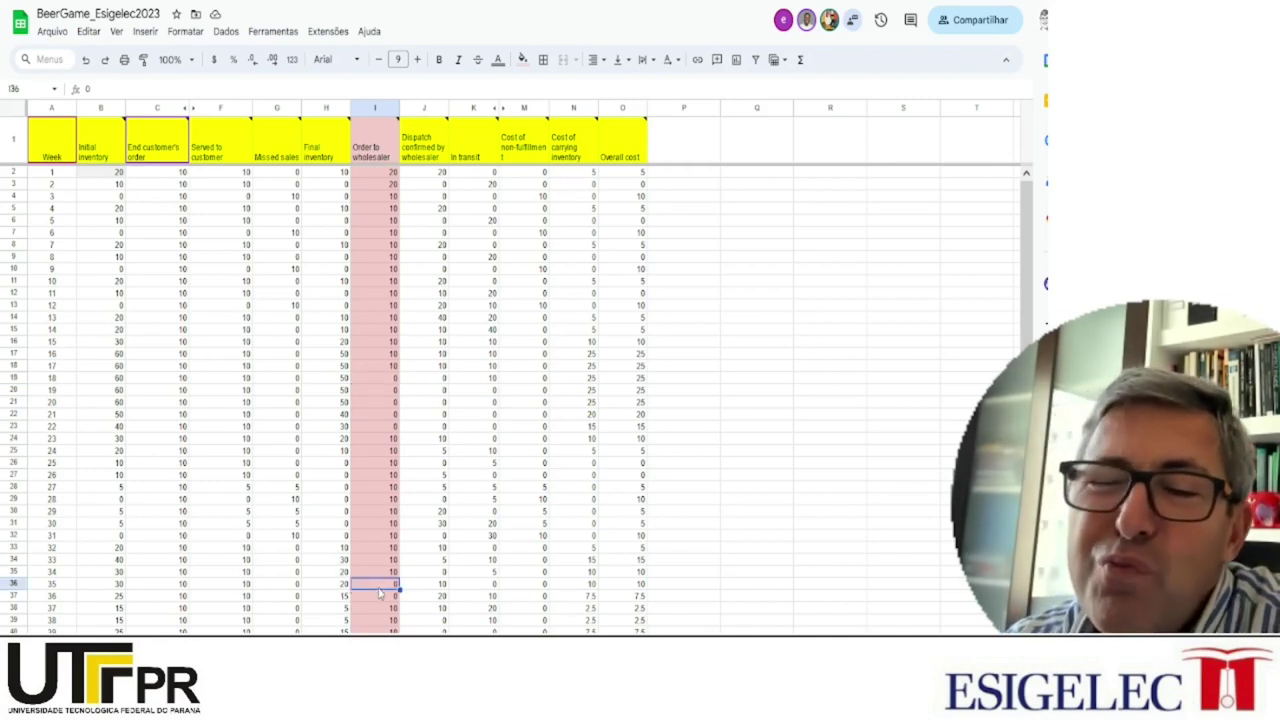
{"action": "left_click", "coordinate": [380, 597]}
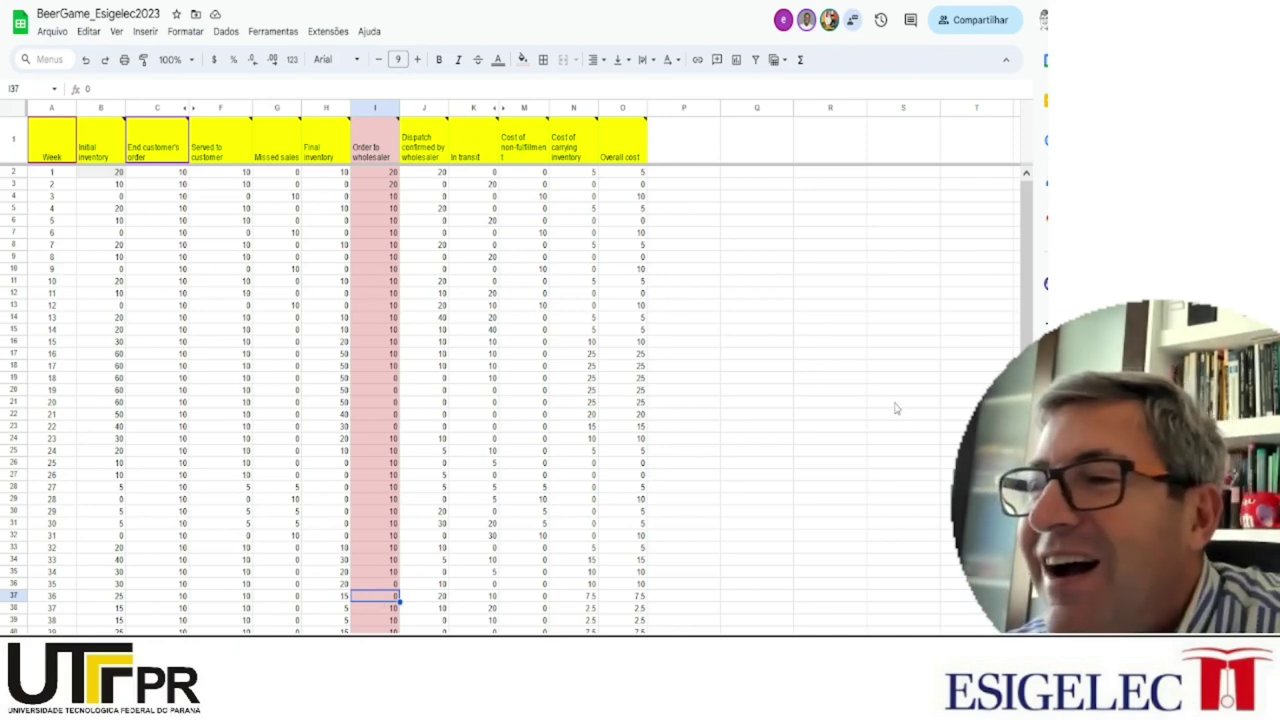
Examine the retailer's non-fulfillment and inventory carrying costs across weeks 42 to 49
{"action": "left_click_drag", "start_coordinate": [1026, 266], "coordinate": [1035, 340]}
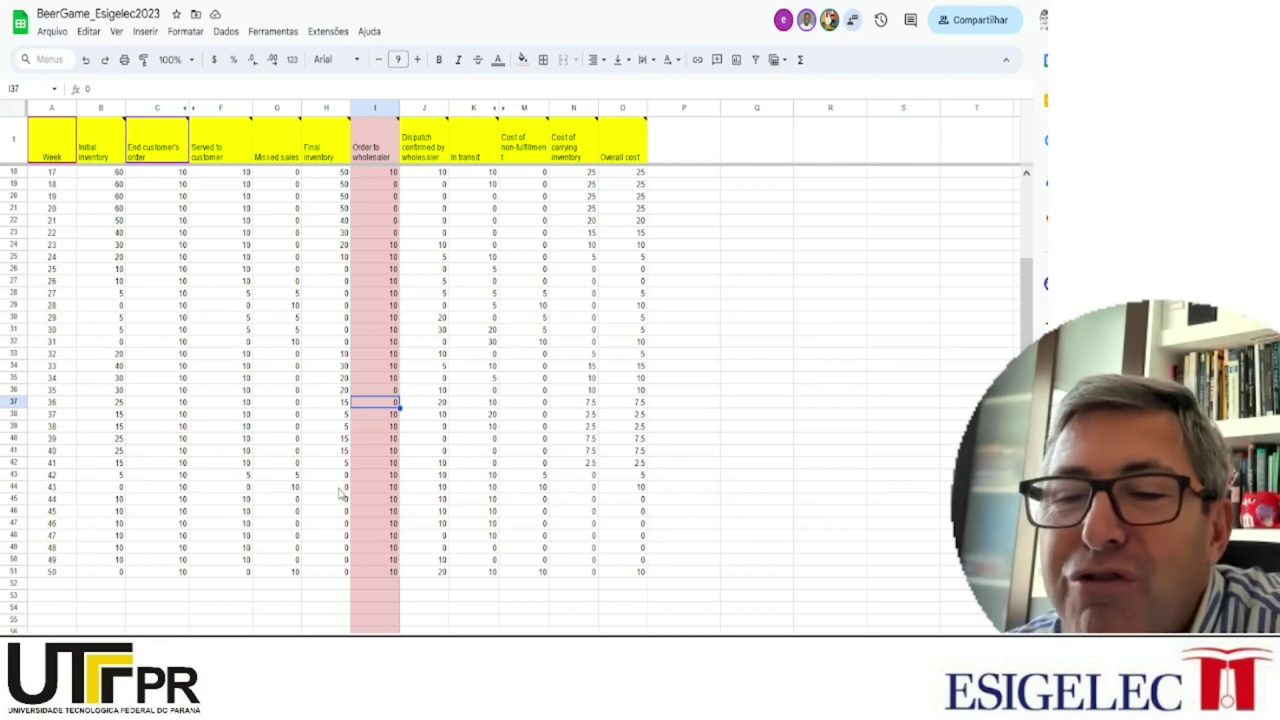
{"action": "left_click_drag", "start_coordinate": [590, 476], "coordinate": [589, 541]}
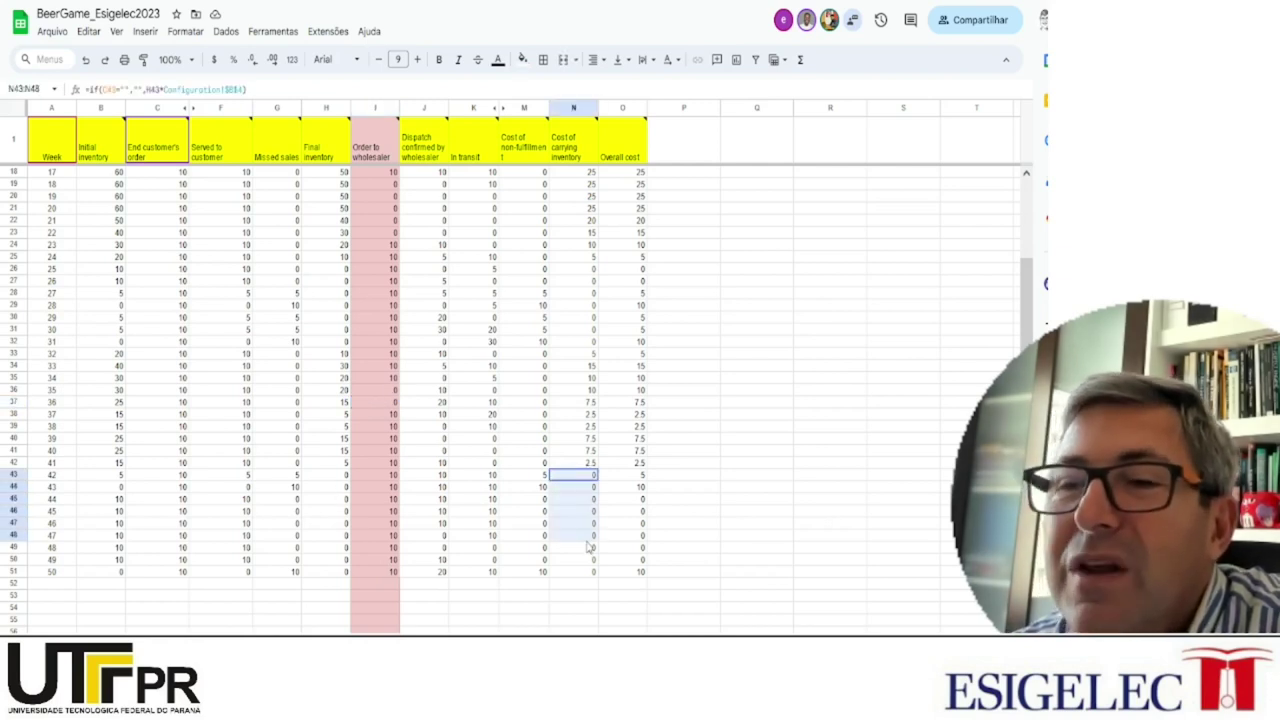
{"action": "left_click", "coordinate": [533, 538]}
{"action": "left_click_drag", "start_coordinate": [532, 499], "coordinate": [592, 565]}
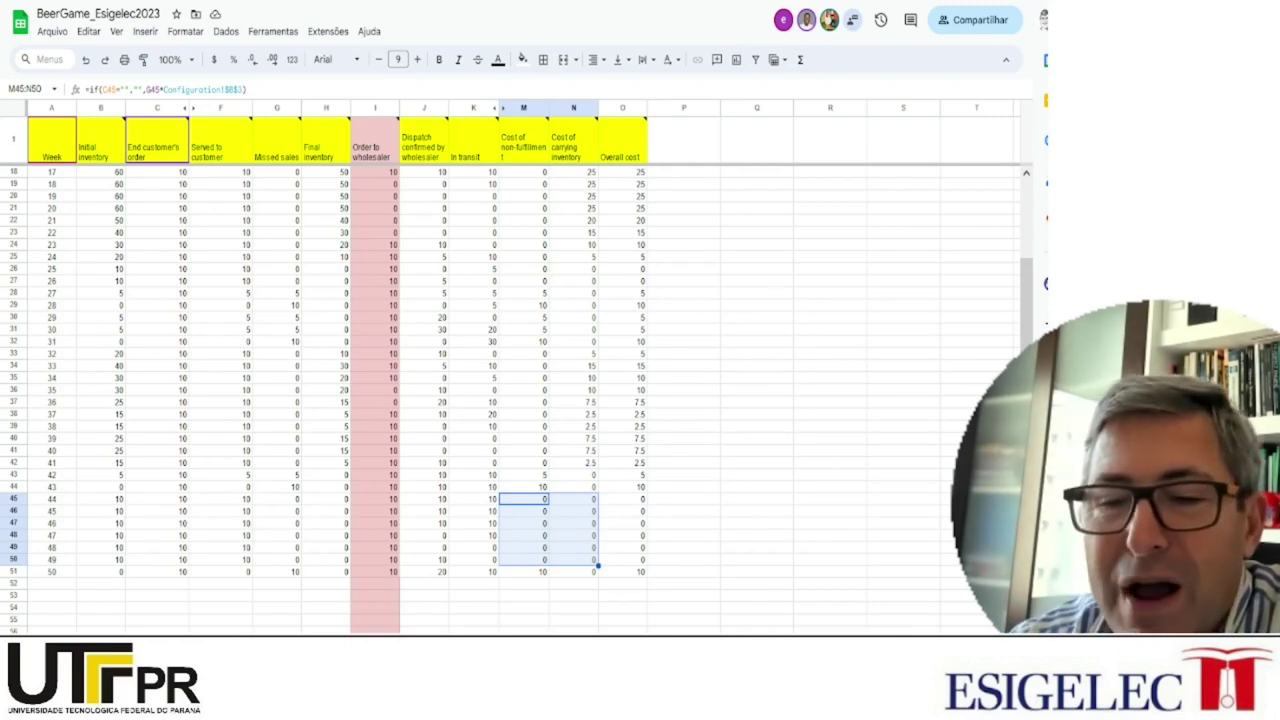
{"action": "key", "text": "shift+F11"}
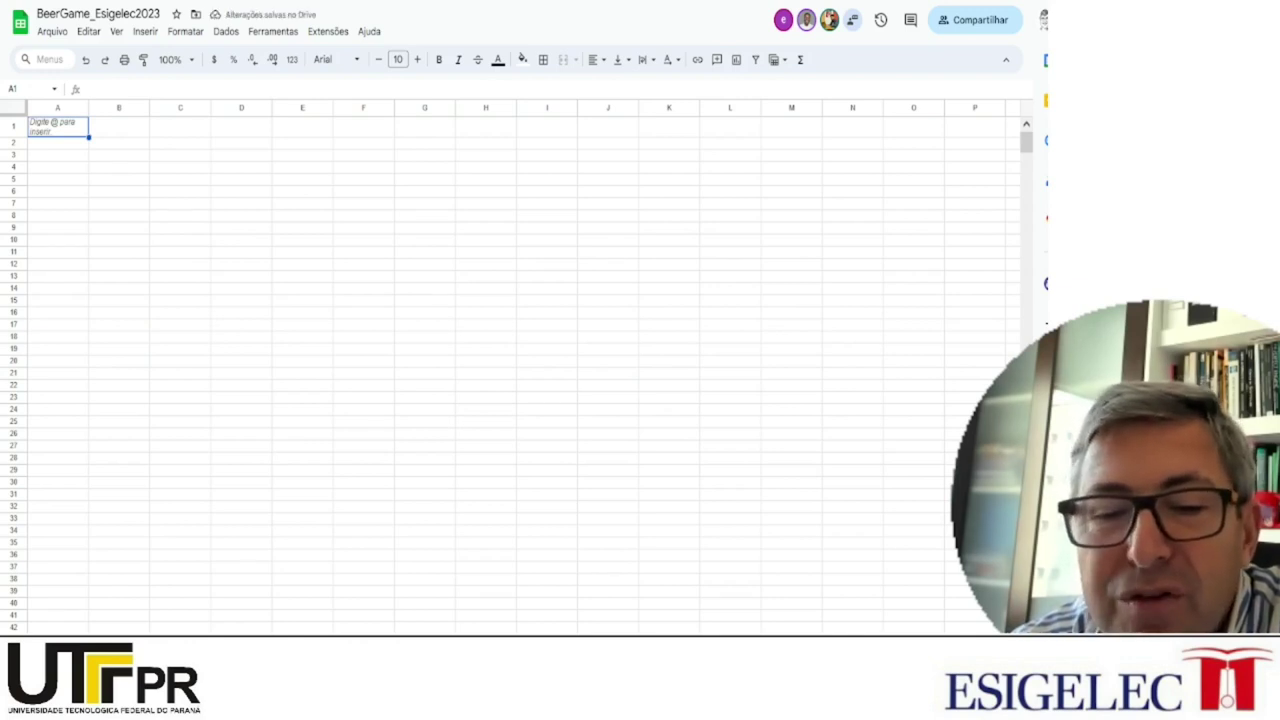
{"action": "right_click", "coordinate": [143, 642]}
{"action": "left_click", "coordinate": [168, 435]}
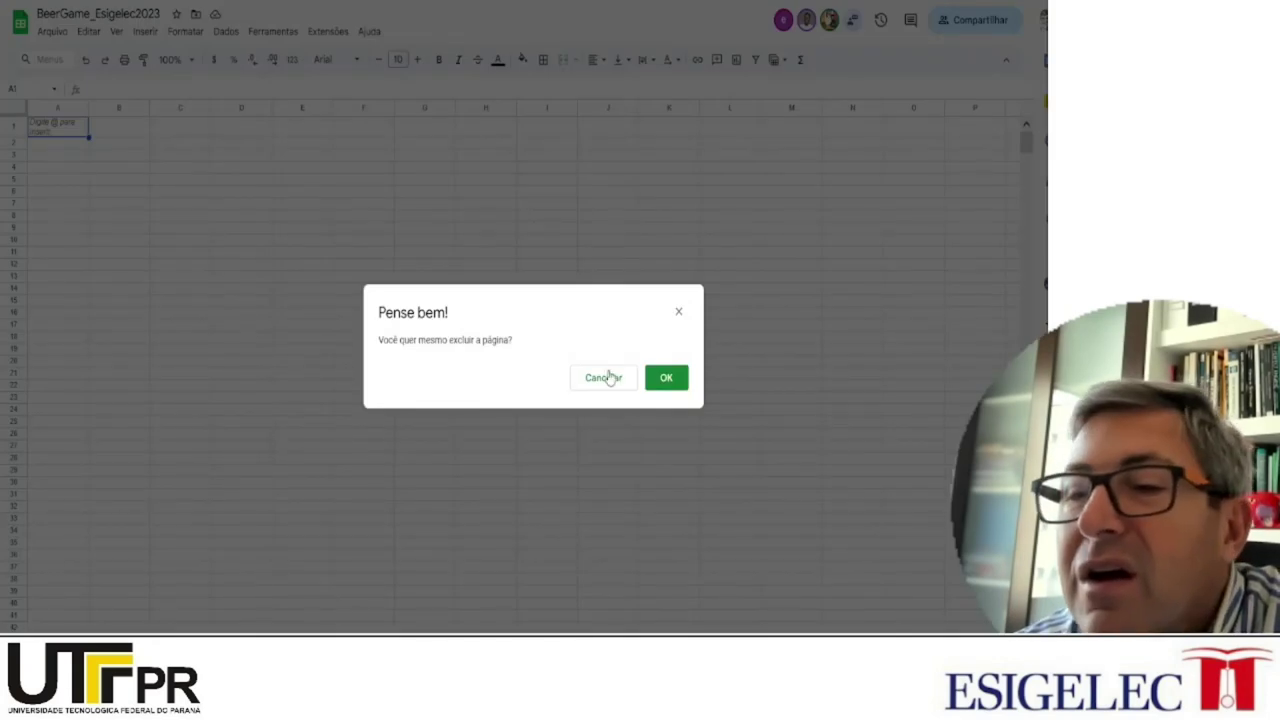
{"action": "left_click", "coordinate": [664, 380]}
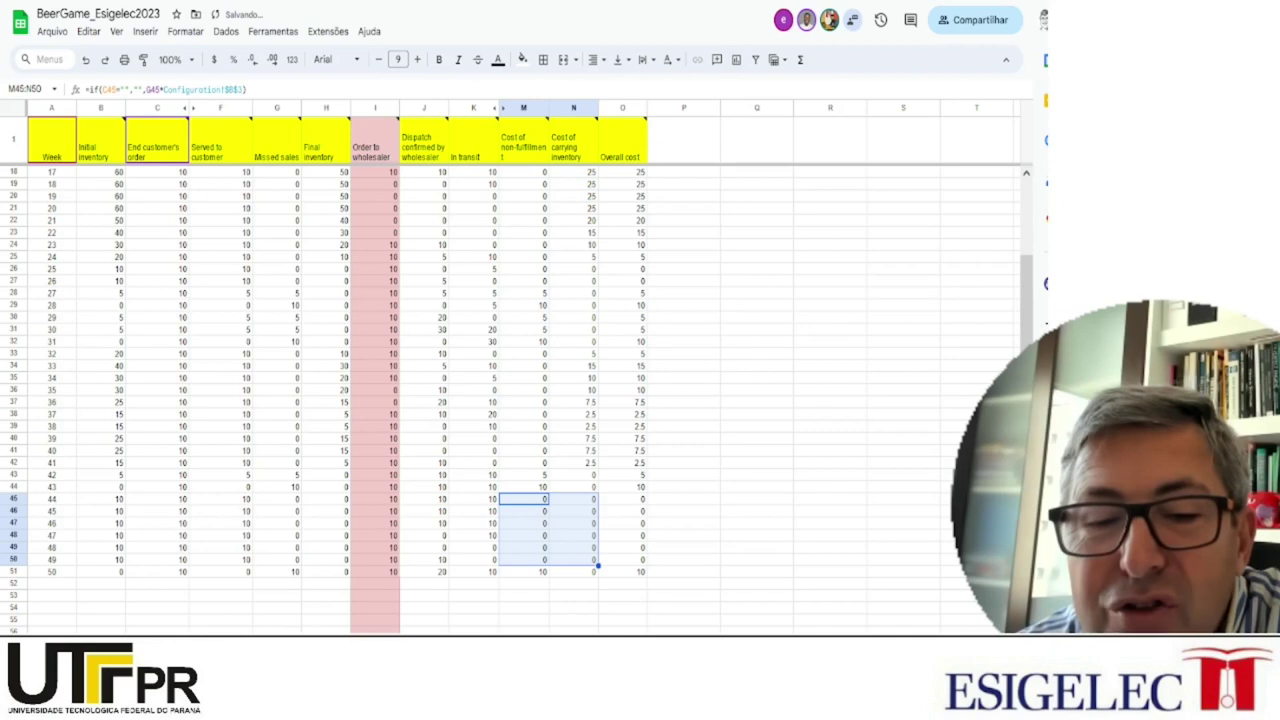
Open the Final Inventory Graph and compare the inventory curves of the four supply chain roles
{"action": "left_click", "coordinate": [55, 655]}
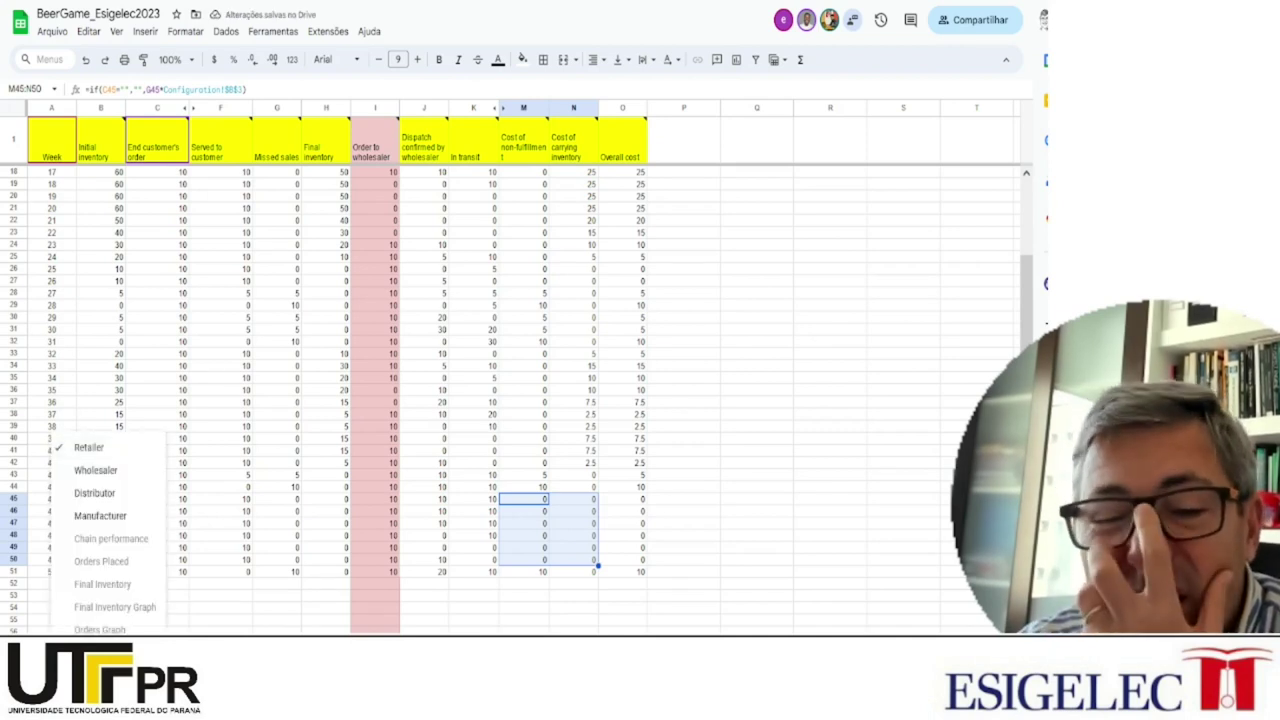
{"action": "left_click", "coordinate": [104, 612]}
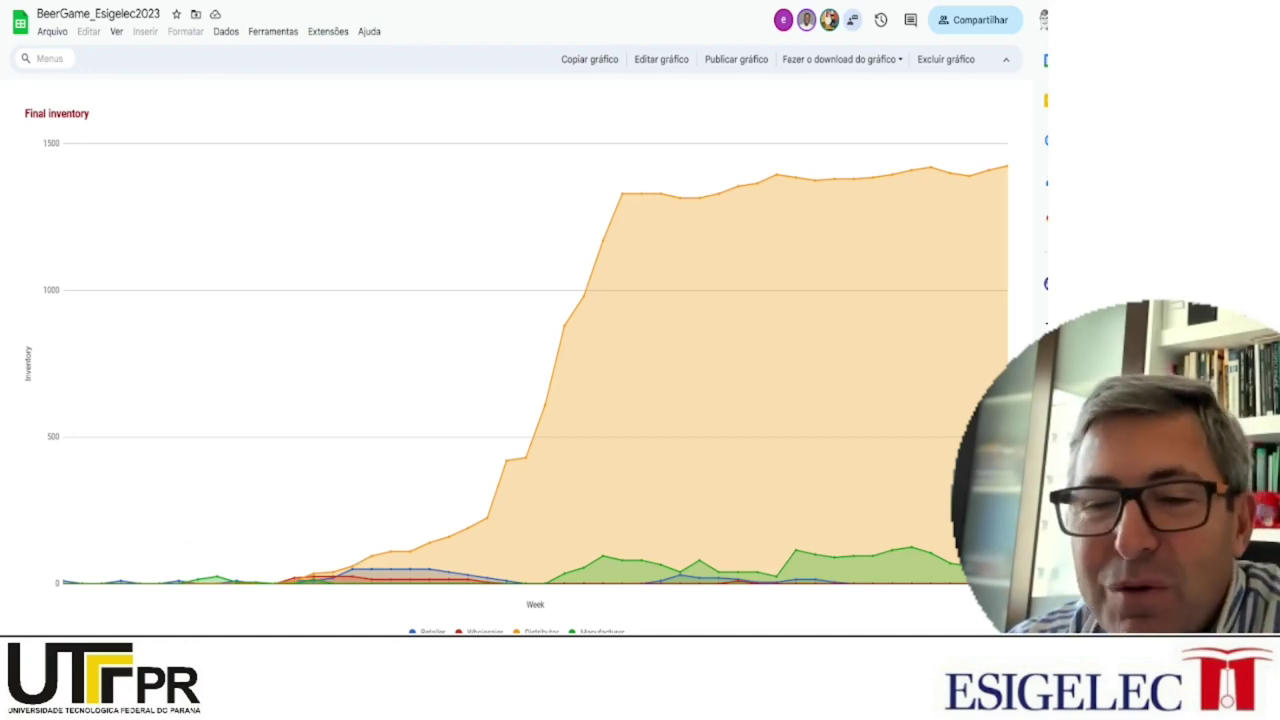
{"action": "key", "text": "Escape"}
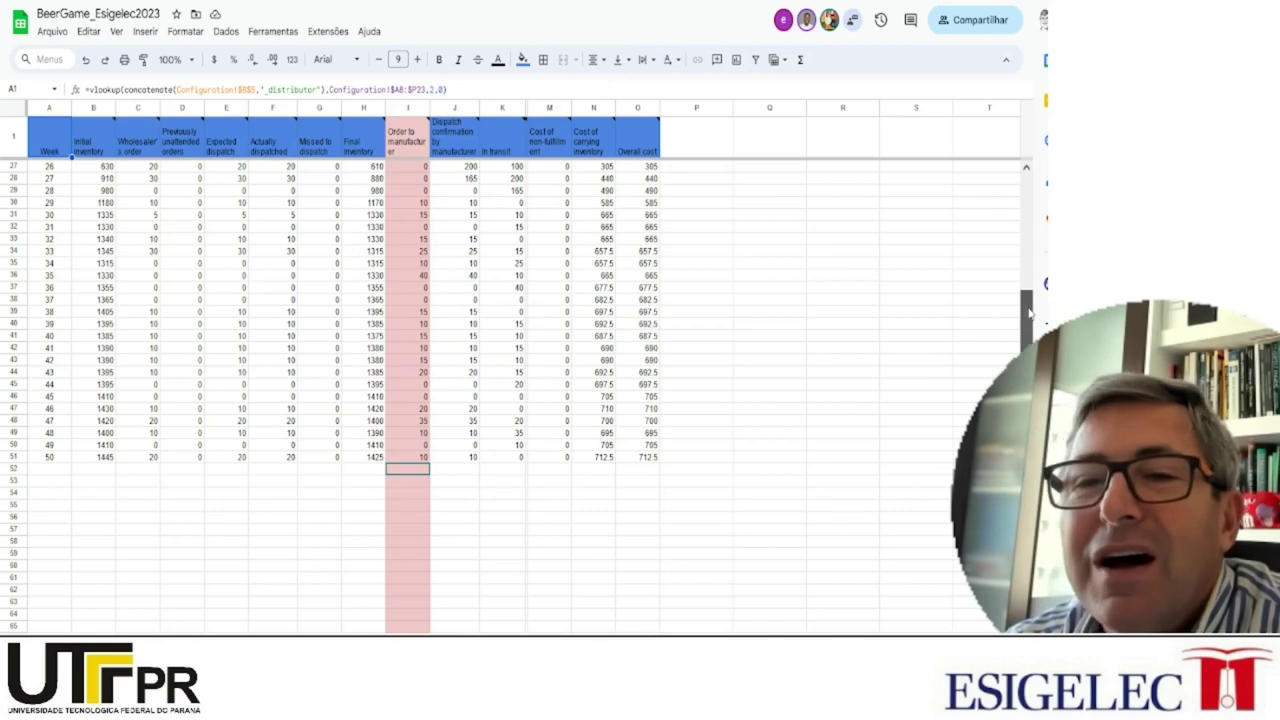
On the distributor sheet, examine the final inventory for weeks 29 to 40 and week 18, and the week 28 order to the manufacturer
{"action": "left_click_drag", "start_coordinate": [1031, 286], "coordinate": [1025, 250]}
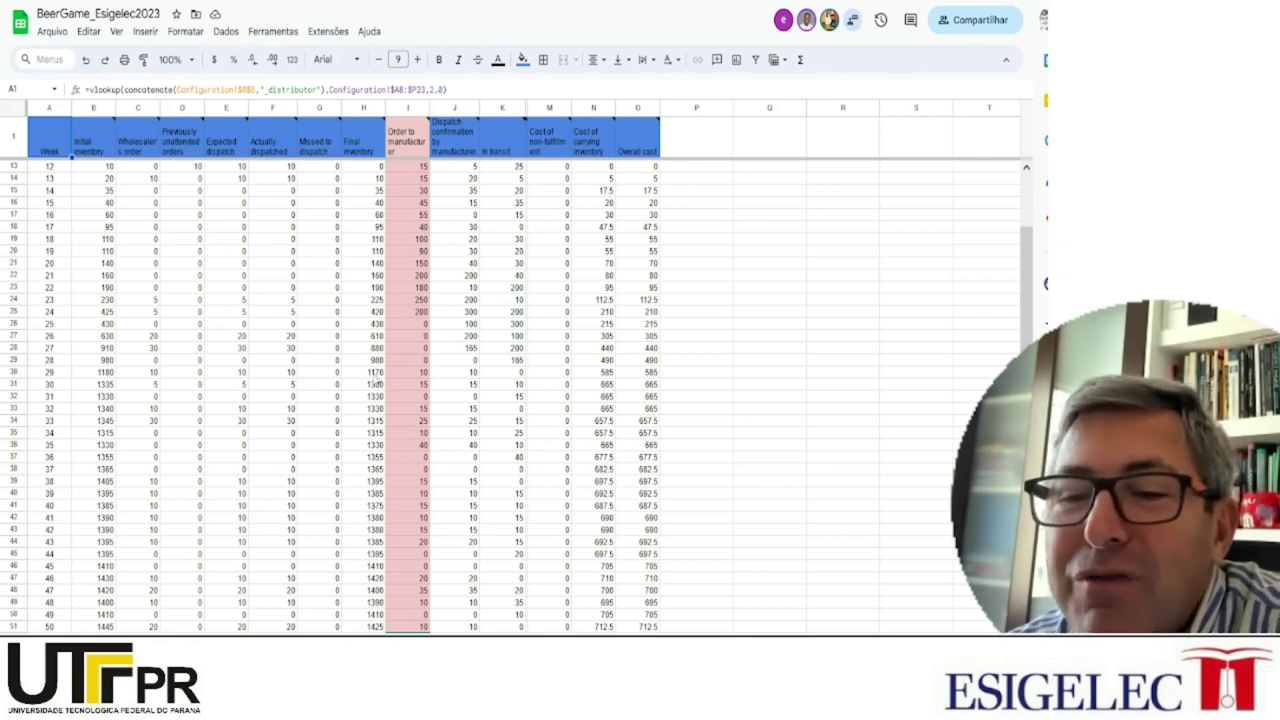
{"action": "left_click_drag", "start_coordinate": [375, 376], "coordinate": [375, 506]}
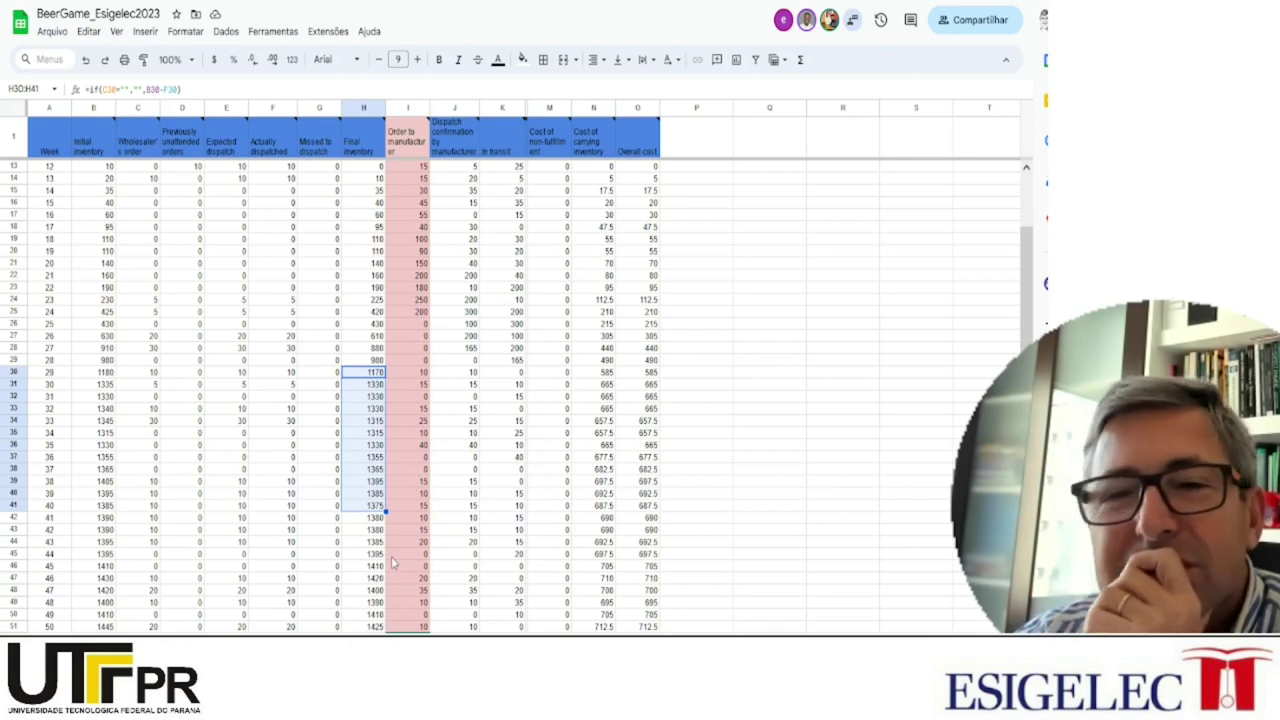
{"action": "left_click", "coordinate": [404, 363]}
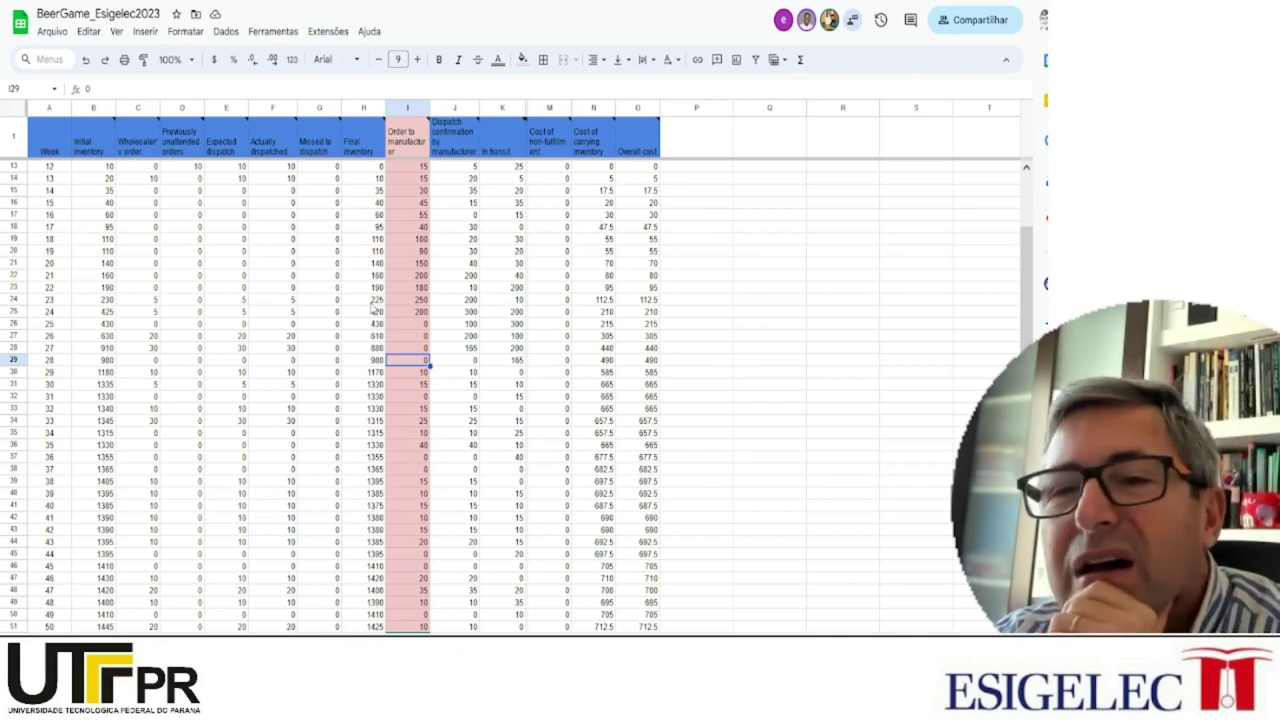
{"action": "left_click", "coordinate": [367, 241]}
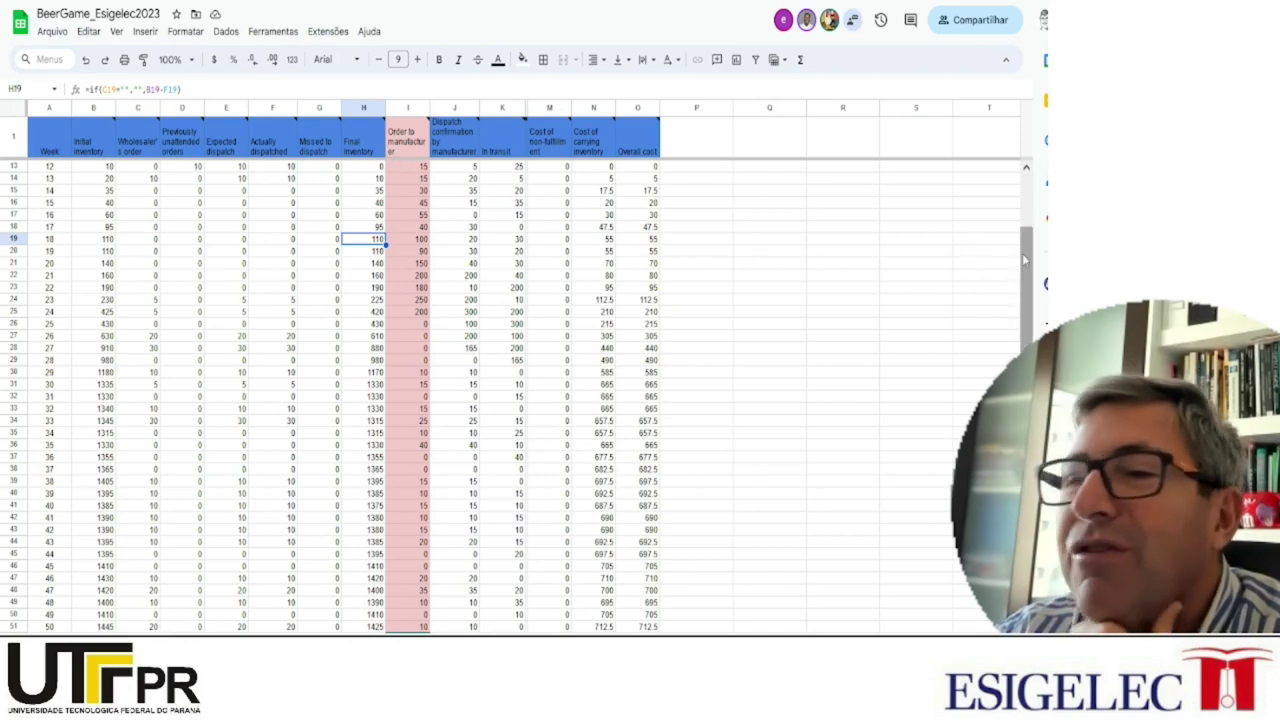
{"action": "left_click_drag", "start_coordinate": [1022, 253], "coordinate": [1024, 228]}
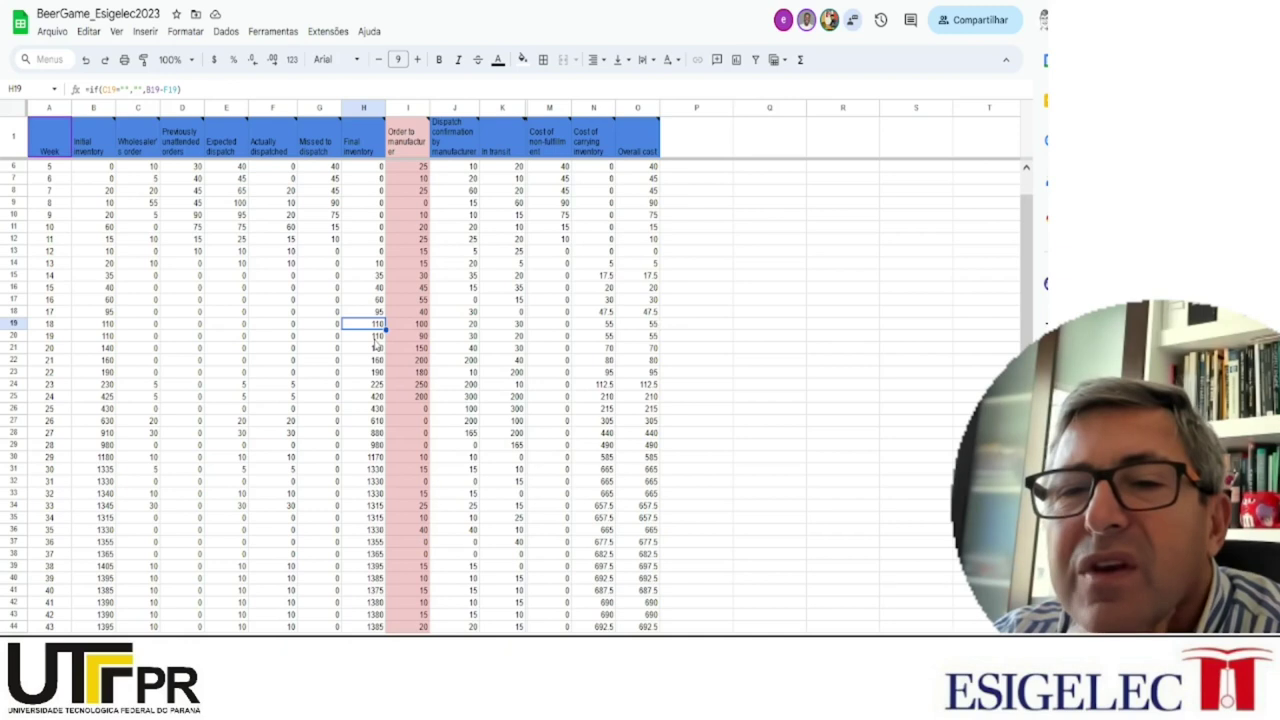
Inspect the distributor's week 13 final inventory, week 11 missed dispatch, and week 12 non-fulfillment and carrying costs
{"action": "left_click", "coordinate": [372, 266]}
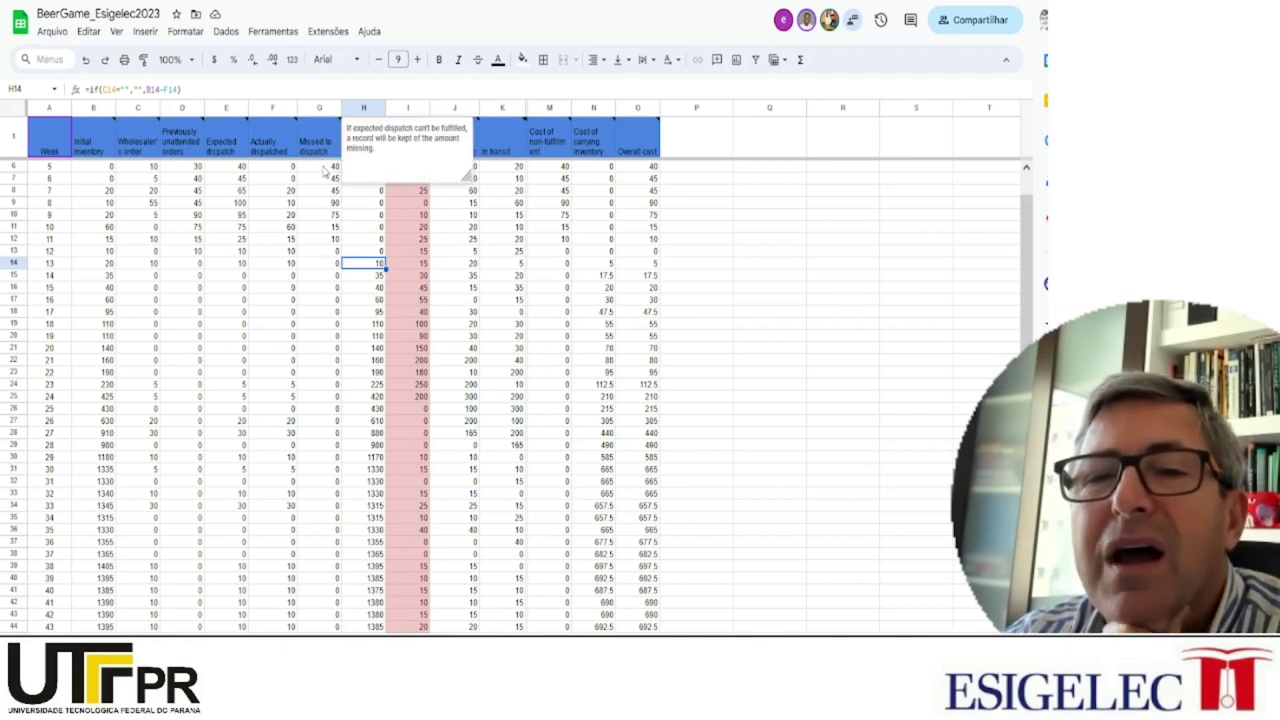
{"action": "left_click", "coordinate": [326, 241]}
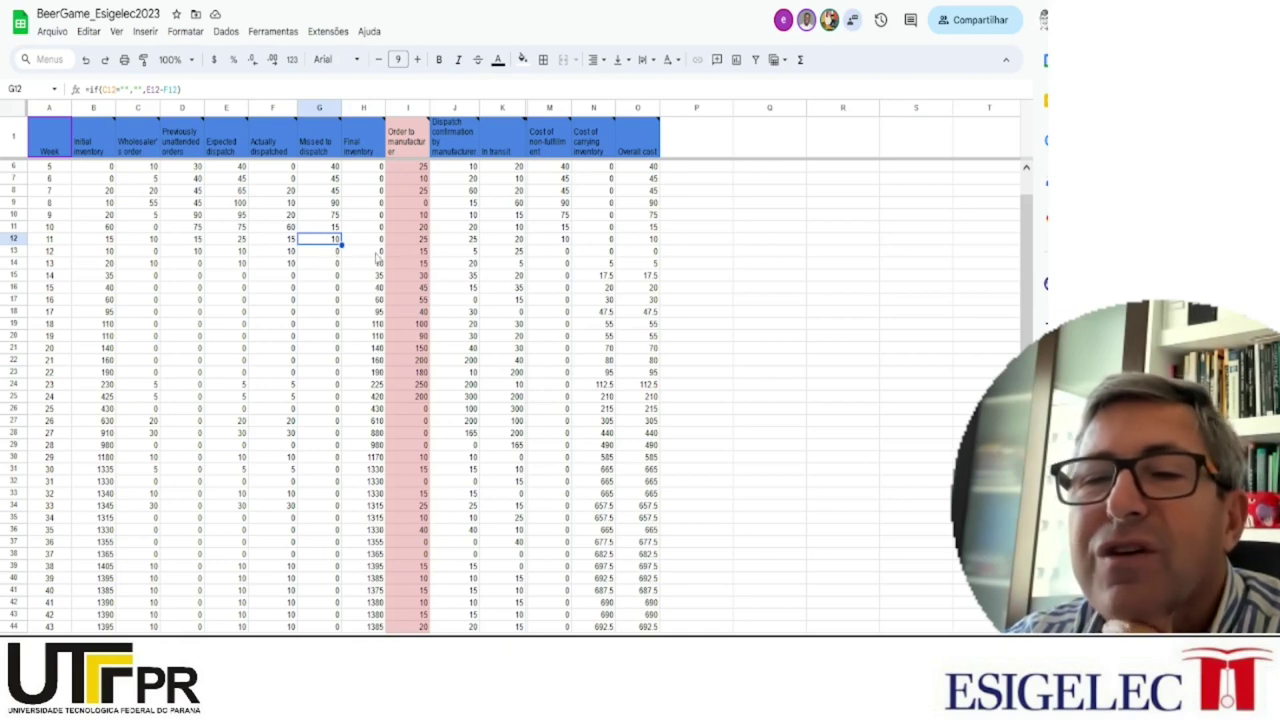
{"action": "left_click_drag", "start_coordinate": [552, 253], "coordinate": [603, 257]}
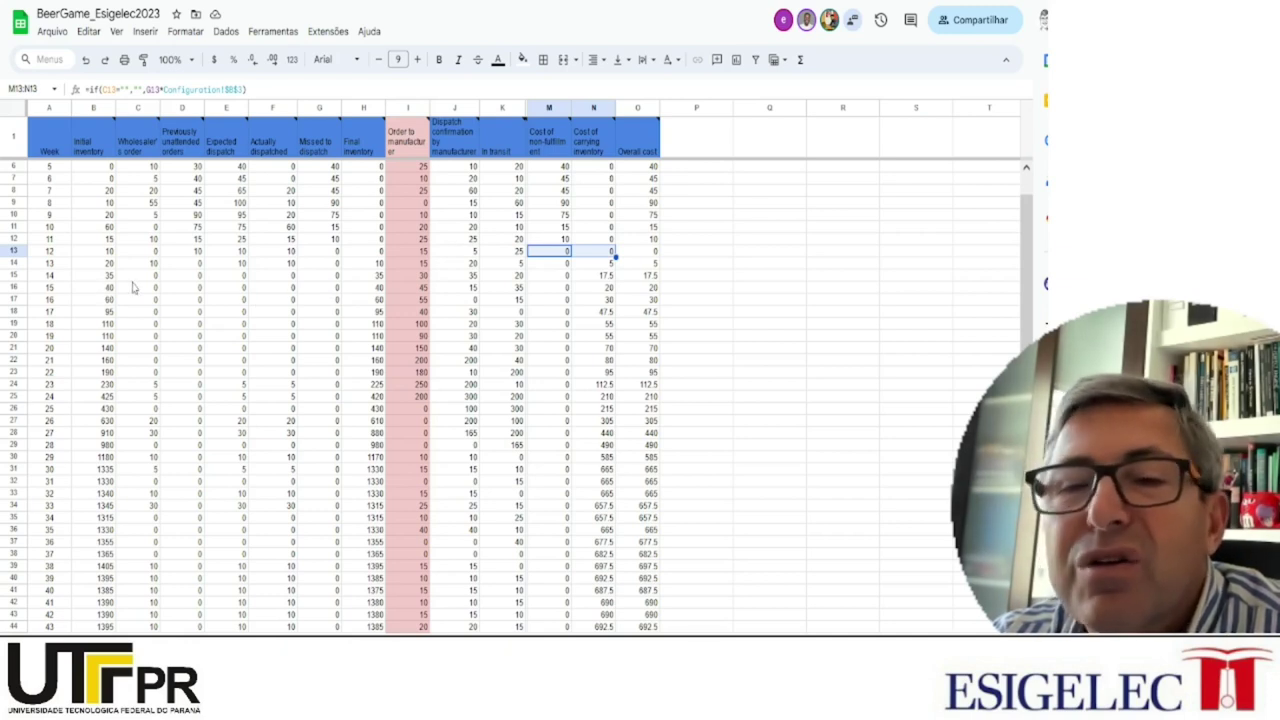
Compare the distributor's final inventory from week 13 onward with its orders to the manufacturer for weeks 13 to 24
{"action": "left_click", "coordinate": [362, 265]}
{"action": "left_click_drag", "start_coordinate": [362, 265], "coordinate": [378, 372]}
{"action": "left_click_drag", "start_coordinate": [419, 264], "coordinate": [419, 276]}
{"action": "left_click_drag", "start_coordinate": [422, 356], "coordinate": [428, 401]}
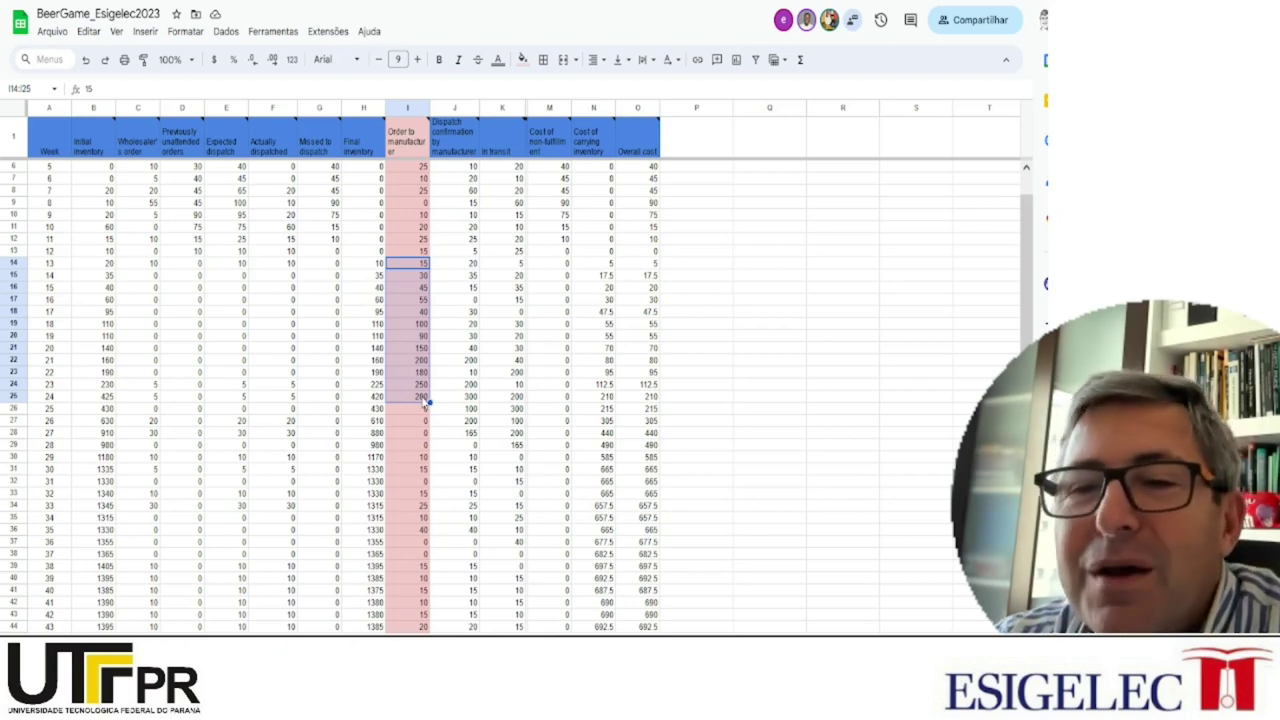
Check the distributor's missed dispatches in weeks 17 and 15 and its week 15 final inventory
{"action": "right_click", "coordinate": [332, 313]}
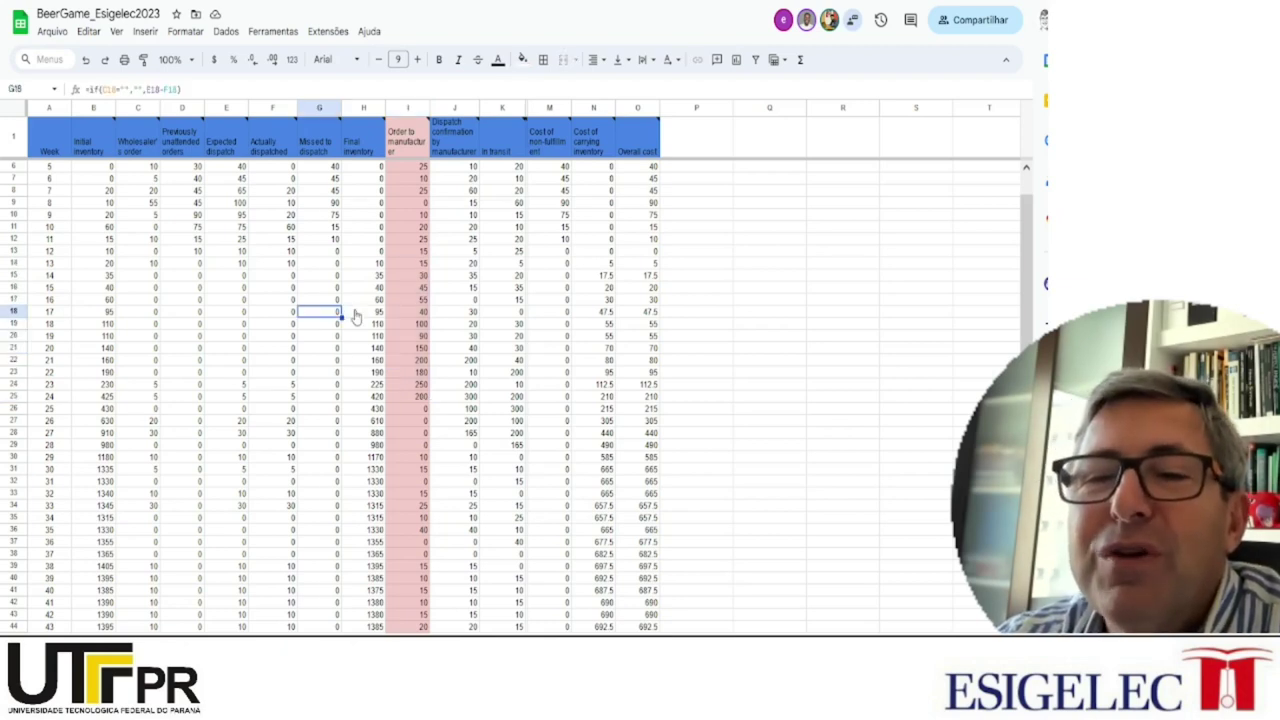
{"action": "left_click", "coordinate": [316, 290]}
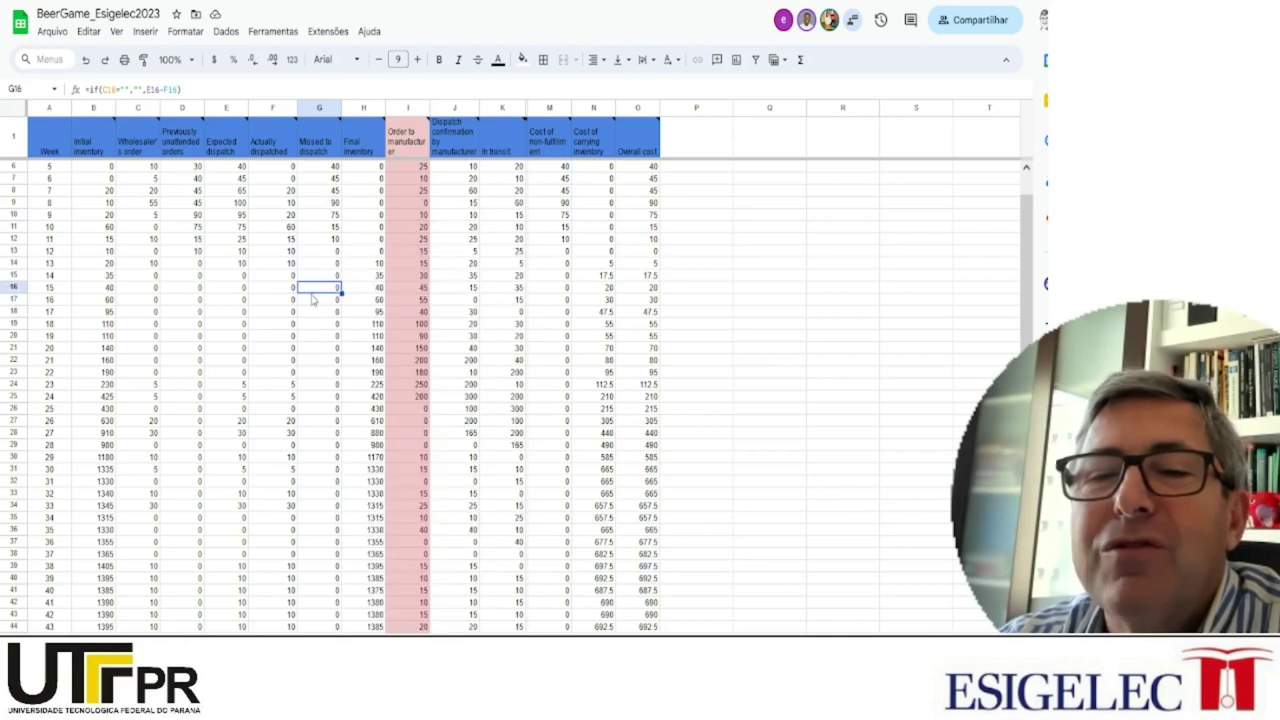
{"action": "left_click", "coordinate": [376, 290]}
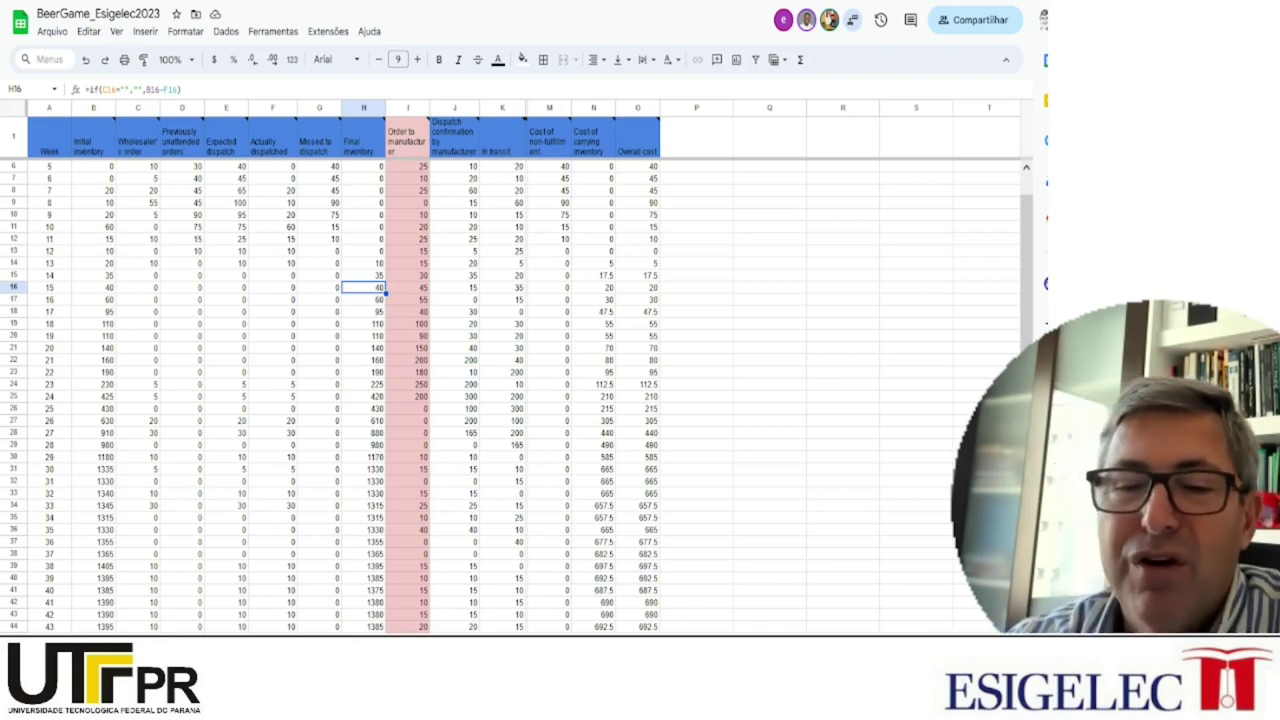
Look through the manufacturer, distributor and wholesaler sheets, ending on the retailer sheet
{"action": "key", "text": "ctrl+Page_Down"}
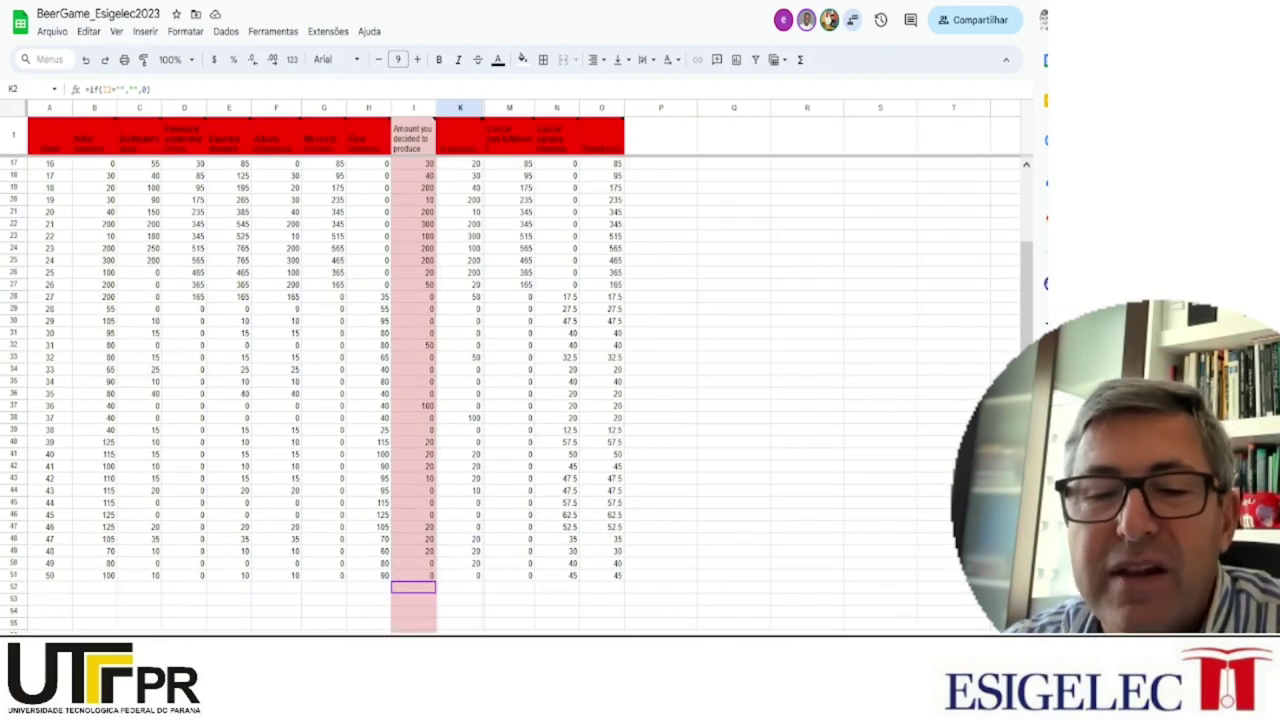
{"action": "key", "text": "ctrl+Page_Down"}
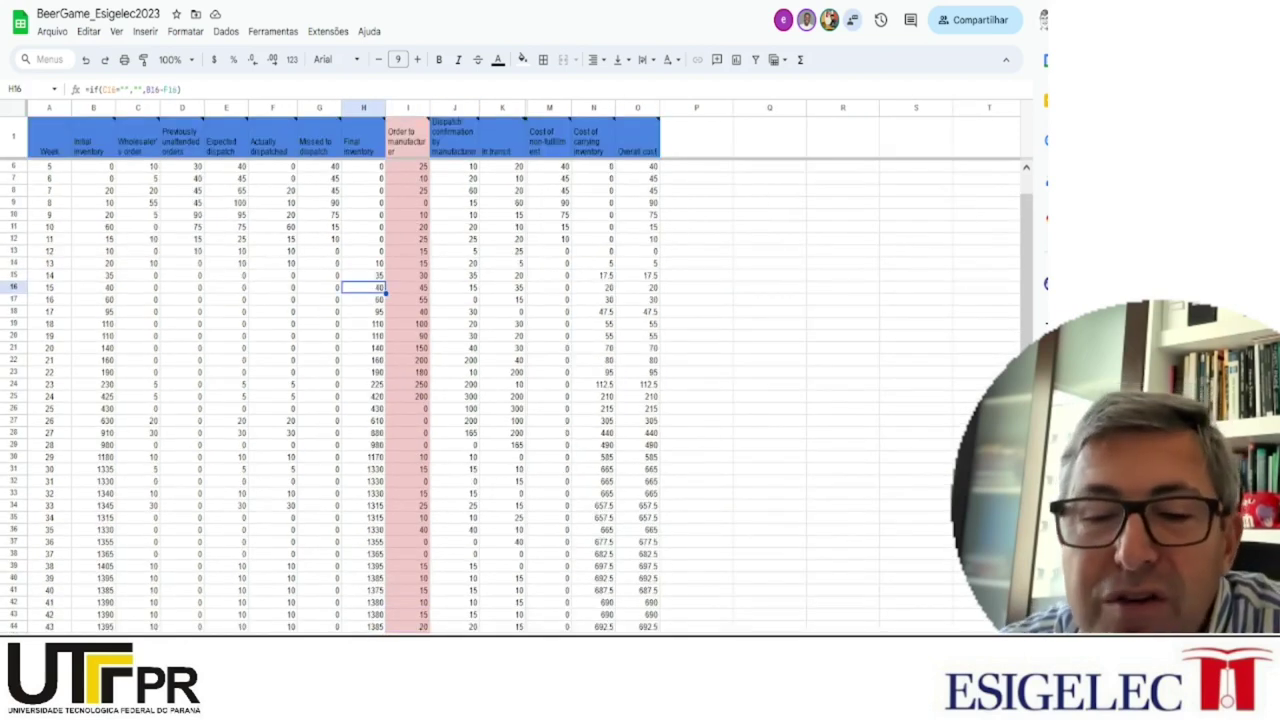
{"action": "key", "text": "ctrl+Page_Down"}
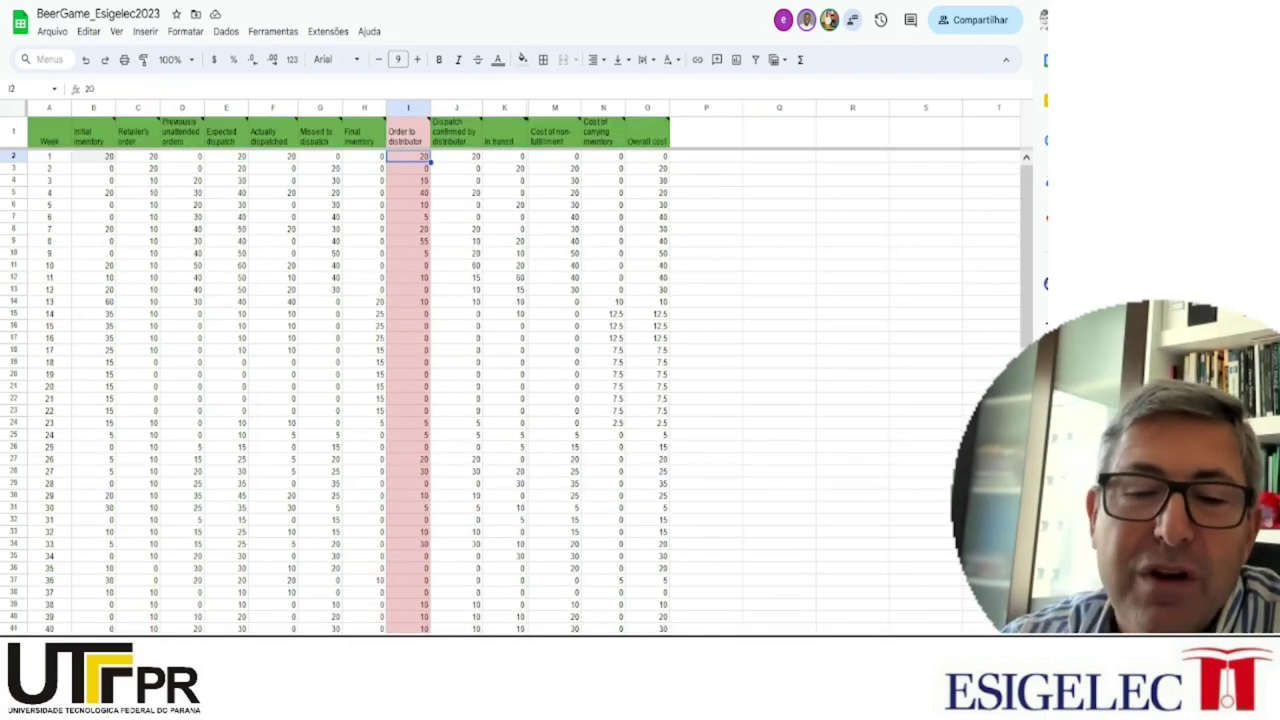
{"action": "key", "text": "ctrl+Page_Down"}
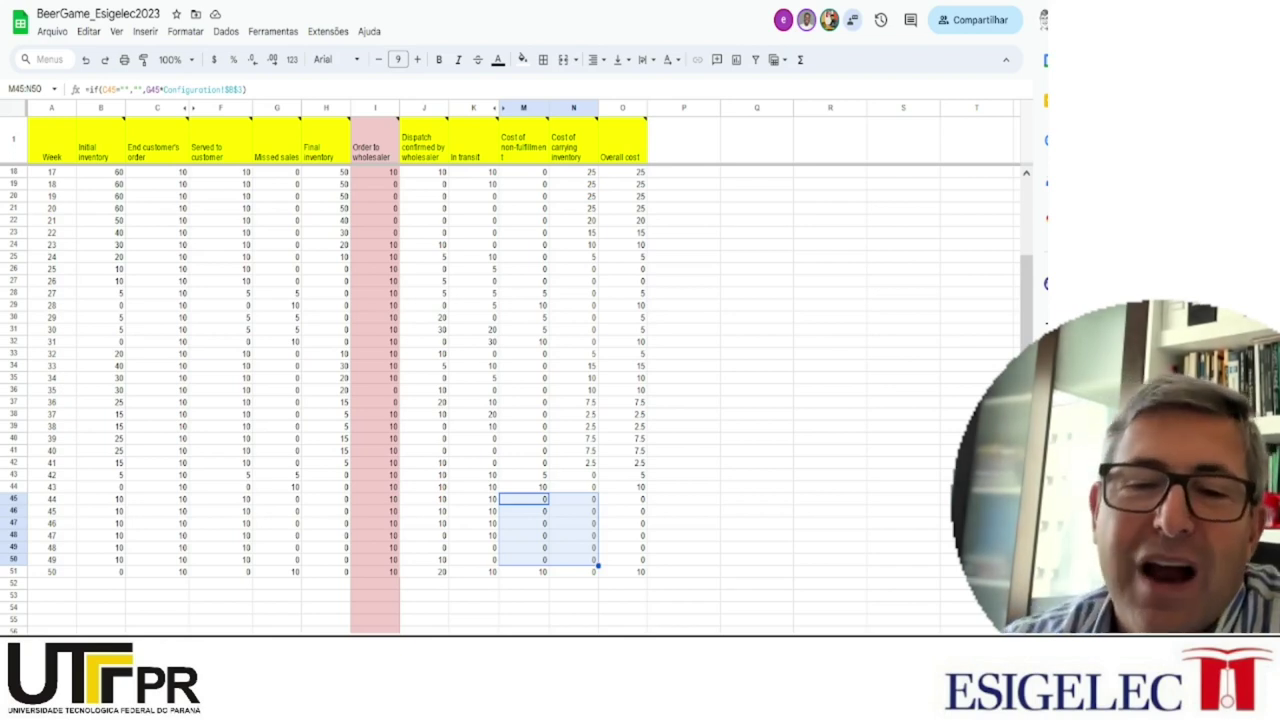
Examine the end customer's orders on the retailer sheet from week 17 down to the final weeks
{"action": "left_click", "coordinate": [167, 175]}
{"action": "key", "text": "Down"}
{"action": "key", "text": "Down"}
{"action": "key", "text": "Down"}
{"action": "key", "text": "Down"}
{"action": "key", "text": "Down"}
{"action": "key", "text": "Down"}
{"action": "key", "text": "Down"}
{"action": "key", "text": "Down"}
{"action": "key", "text": "Down"}
{"action": "key", "text": "Down"}
{"action": "key", "text": "Down"}
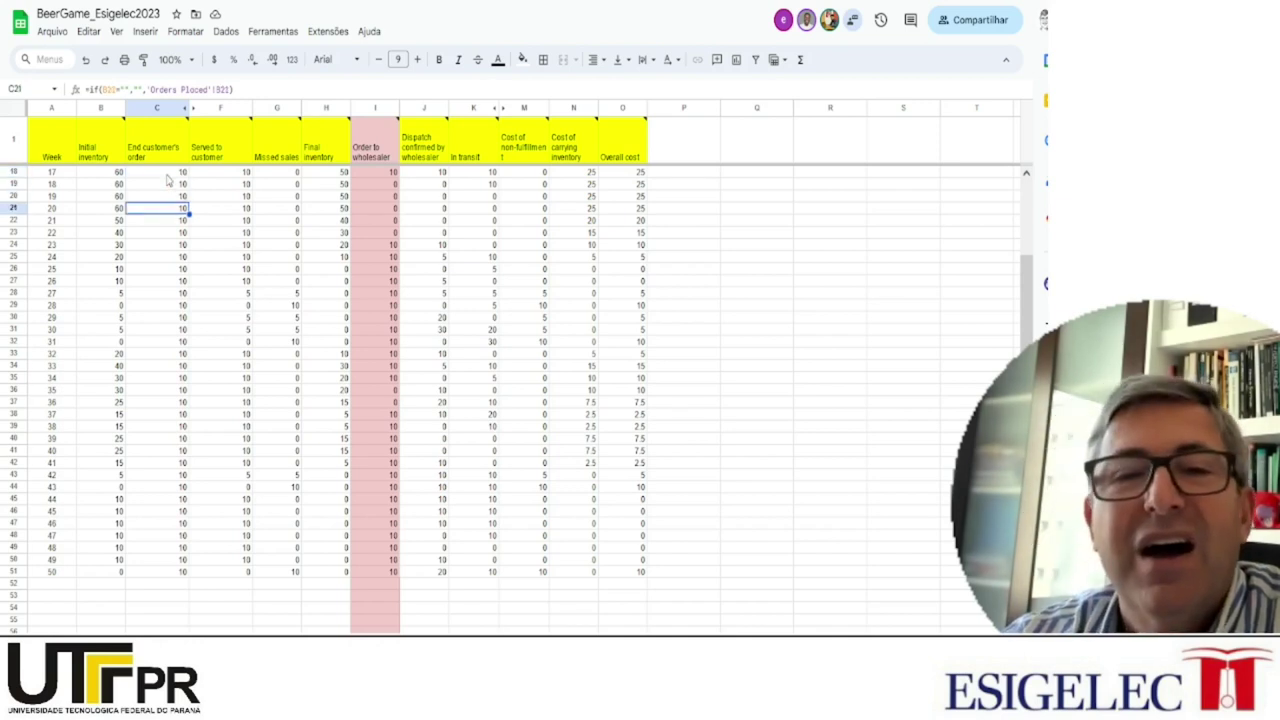
{"action": "key", "text": "Down"}
{"action": "key", "text": "Down"}
{"action": "key", "text": "Down"}
{"action": "key", "text": "Down"}
{"action": "key", "text": "Down"}
{"action": "key", "text": "Down"}
{"action": "key", "text": "Down"}
{"action": "key", "text": "Down"}
{"action": "key", "text": "Down"}
{"action": "key", "text": "Down"}
{"action": "key", "text": "Down"}
{"action": "key", "text": "Down"}
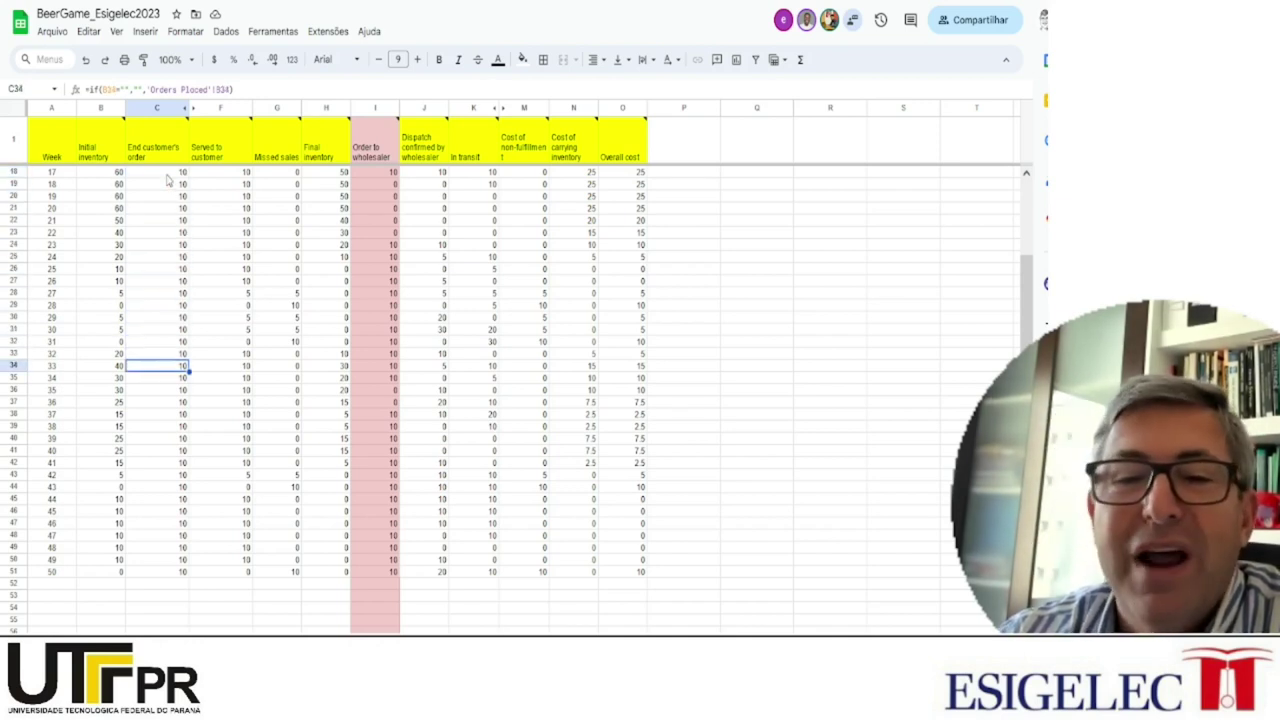
{"action": "key", "text": "Down"}
{"action": "key", "text": "Down"}
{"action": "key", "text": "Down"}
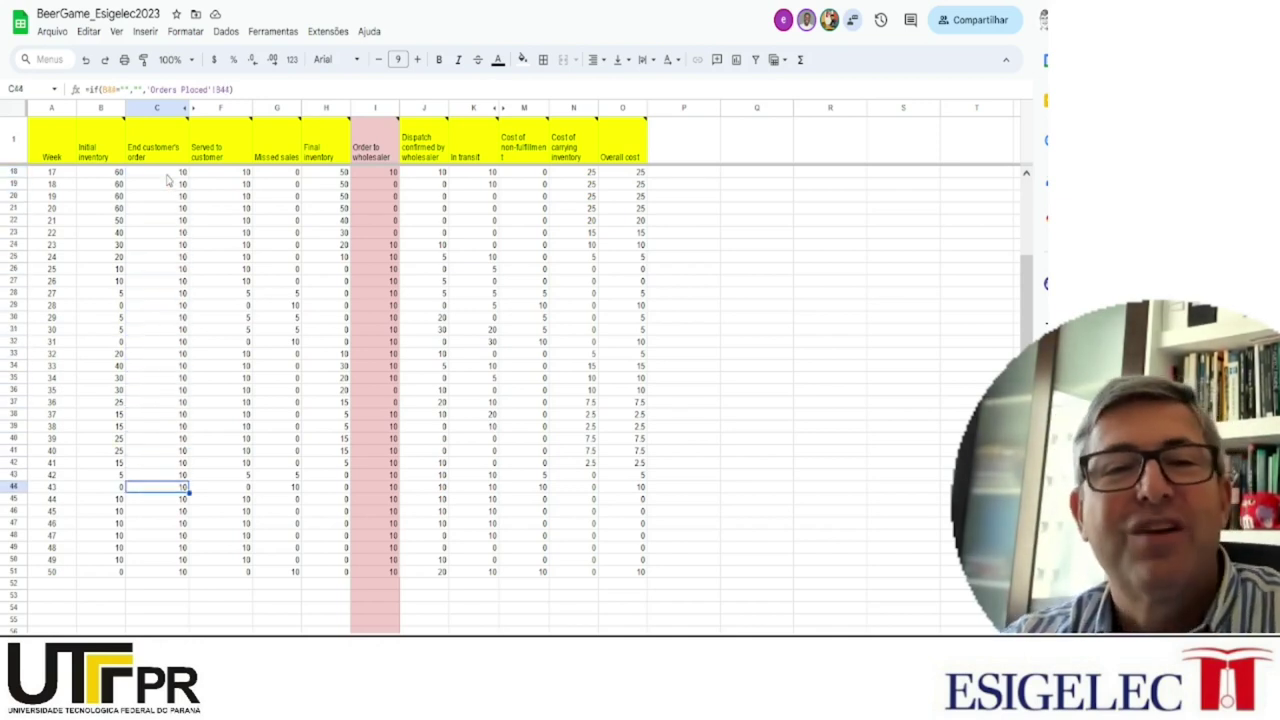
{"action": "key", "text": "Down"}
{"action": "key", "text": "Down"}
{"action": "key", "text": "Down"}
{"action": "key", "text": "Down"}
{"action": "key", "text": "Down"}
{"action": "key", "text": "Down"}
Review the end customer's orders from the final weeks back up to the column header
{"action": "key", "text": "Up"}
{"action": "key", "text": "Up"}
{"action": "key", "text": "Up"}
{"action": "key", "text": "Up"}
{"action": "key", "text": "Up"}
{"action": "key", "text": "Up"}
{"action": "key", "text": "Up"}
{"action": "key", "text": "Up"}
{"action": "key", "text": "Up"}
{"action": "key", "text": "Up"}
{"action": "key", "text": "Up"}
{"action": "key", "text": "Up"}
{"action": "key", "text": "Up"}
{"action": "key", "text": "Up"}
{"action": "key", "text": "Up"}
{"action": "key", "text": "Up"}
{"action": "key", "text": "Up"}
{"action": "key", "text": "Up"}
{"action": "key", "text": "Up"}
{"action": "key", "text": "Up"}
{"action": "key", "text": "Up"}
{"action": "key", "text": "Up"}
{"action": "key", "text": "Up"}
{"action": "key", "text": "Up"}
{"action": "key", "text": "Up"}
{"action": "key", "text": "Up"}
{"action": "key", "text": "Up"}
{"action": "key", "text": "Up"}
{"action": "key", "text": "Up"}
{"action": "key", "text": "Up"}
{"action": "key", "text": "Up"}
{"action": "key", "text": "Up"}
{"action": "key", "text": "Up"}
{"action": "key", "text": "Up"}
{"action": "key", "text": "Up"}
{"action": "key", "text": "Up"}
{"action": "key", "text": "Up"}
{"action": "key", "text": "Up"}
{"action": "key", "text": "Up"}
{"action": "key", "text": "Up"}
{"action": "key", "text": "Up"}
{"action": "key", "text": "Up"}
{"action": "key", "text": "Up"}
{"action": "key", "text": "Up"}
{"action": "key", "text": "Up"}
{"action": "key", "text": "Up"}
{"action": "key", "text": "Up"}
{"action": "key", "text": "Up"}
{"action": "key", "text": "Up"}
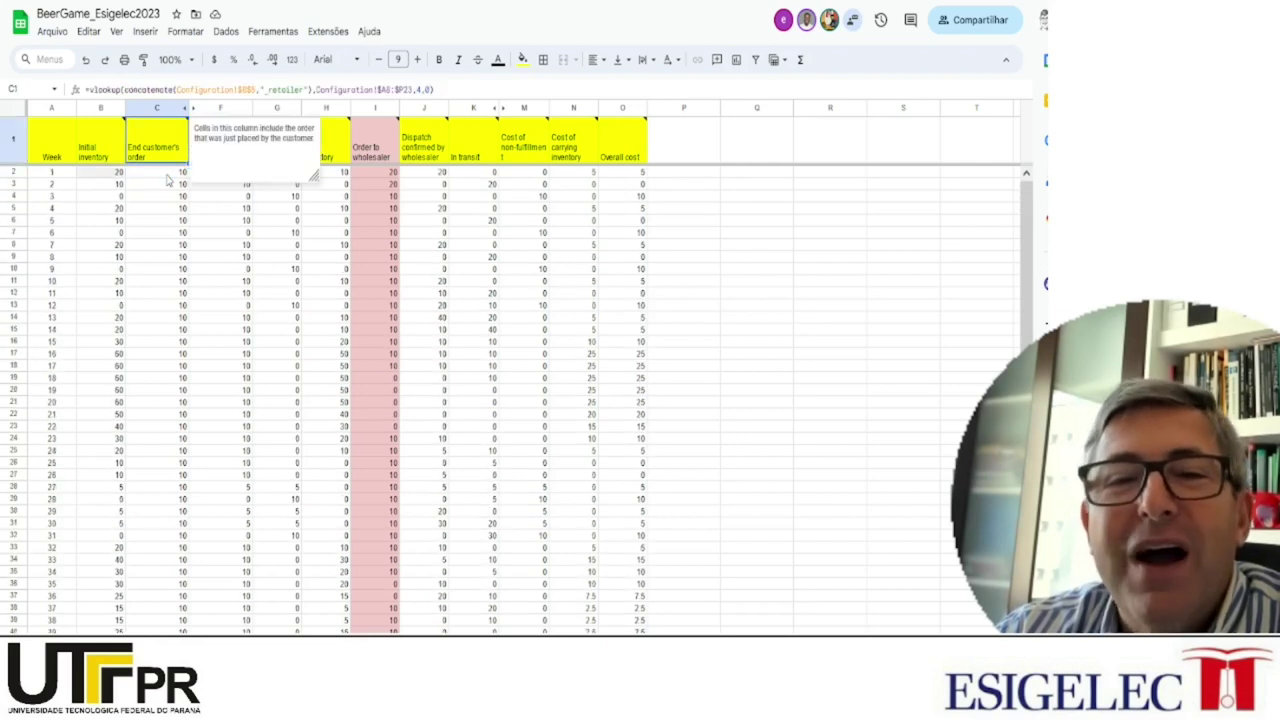
Go through the end customer's orders again from week 1 to week 27
{"action": "key", "text": "Down"}
{"action": "key", "text": "Down"}
{"action": "key", "text": "Down"}
{"action": "key", "text": "Down"}
{"action": "key", "text": "Down"}
{"action": "key", "text": "Down"}
{"action": "key", "text": "Down"}
{"action": "key", "text": "Down"}
{"action": "key", "text": "Down"}
{"action": "key", "text": "Down"}
{"action": "key", "text": "Down"}
{"action": "key", "text": "Down"}
{"action": "key", "text": "Down"}
{"action": "key", "text": "Down"}
{"action": "key", "text": "Down"}
{"action": "key", "text": "Down"}
{"action": "key", "text": "Down"}
{"action": "key", "text": "Down"}
{"action": "key", "text": "Down"}
{"action": "key", "text": "Down"}
{"action": "key", "text": "Down"}
{"action": "key", "text": "Down"}
{"action": "key", "text": "Down"}
{"action": "key", "text": "Down"}
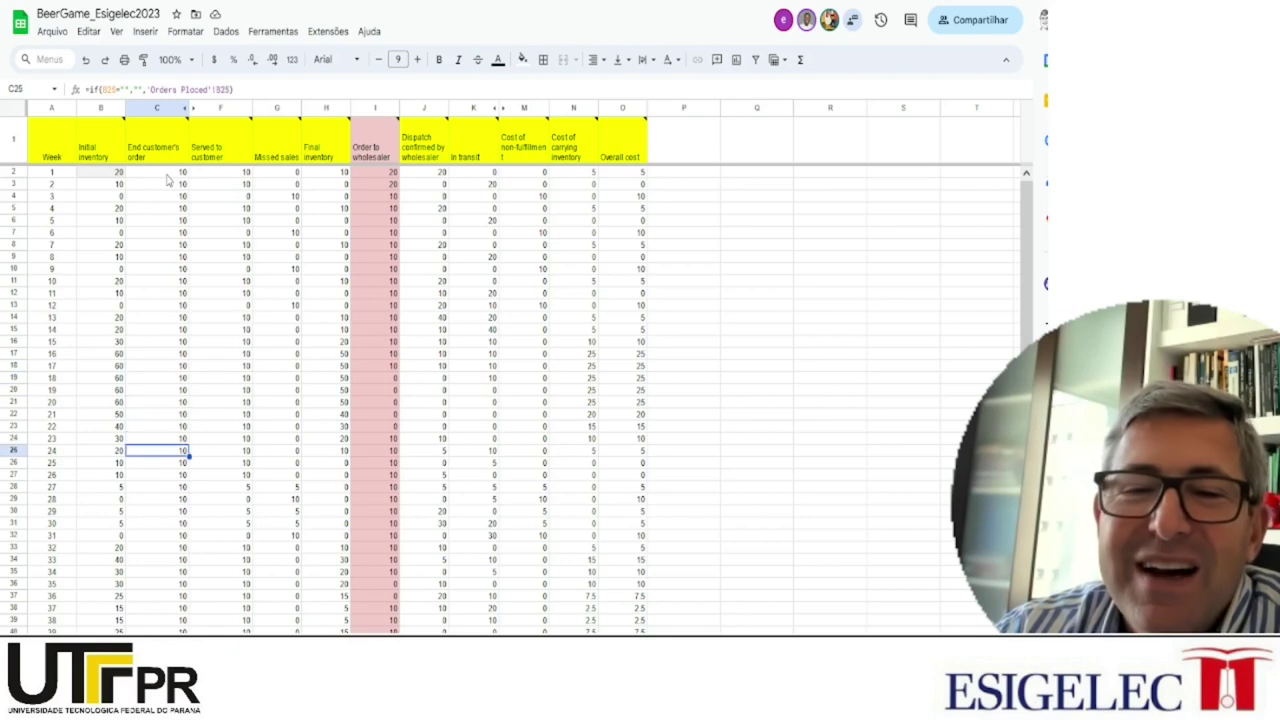
{"action": "key", "text": "Down"}
{"action": "key", "text": "Down"}
{"action": "key", "text": "Down"}
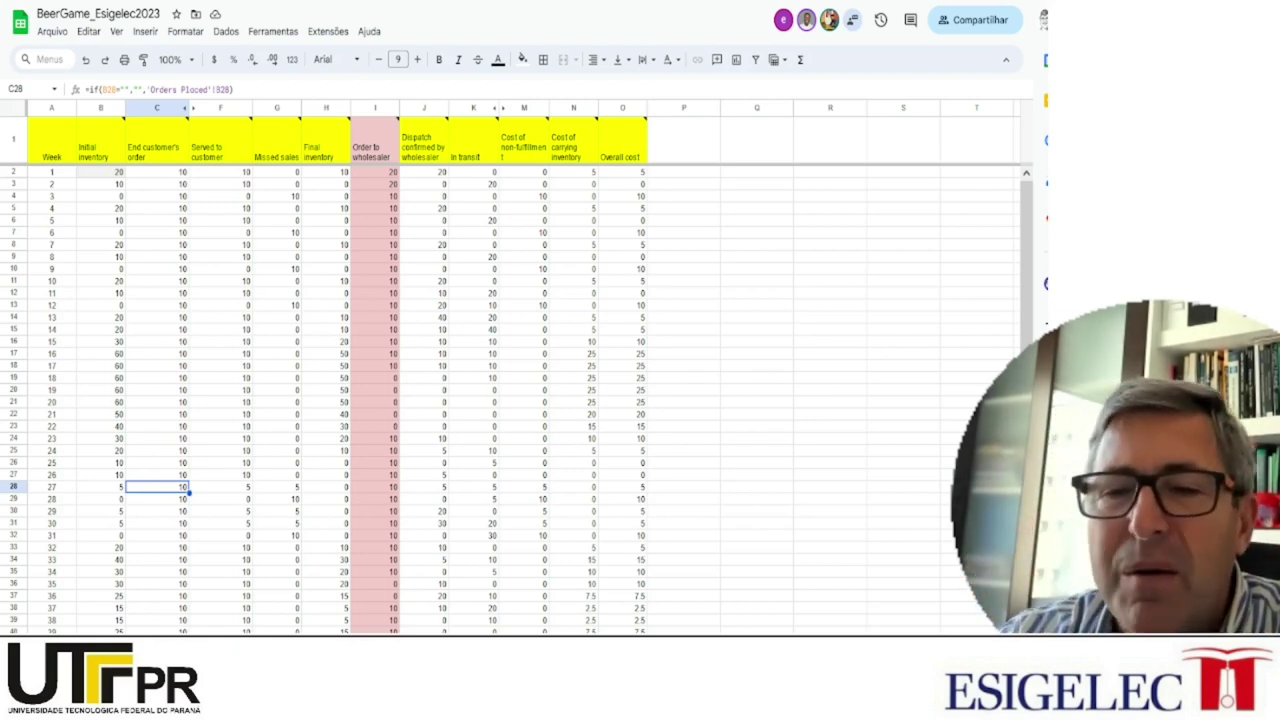
Revisit the distributor sheet and examine each role's inventory curve on the Final Inventory Graph
{"action": "key", "text": "ctrl+shift+Page_Down"}
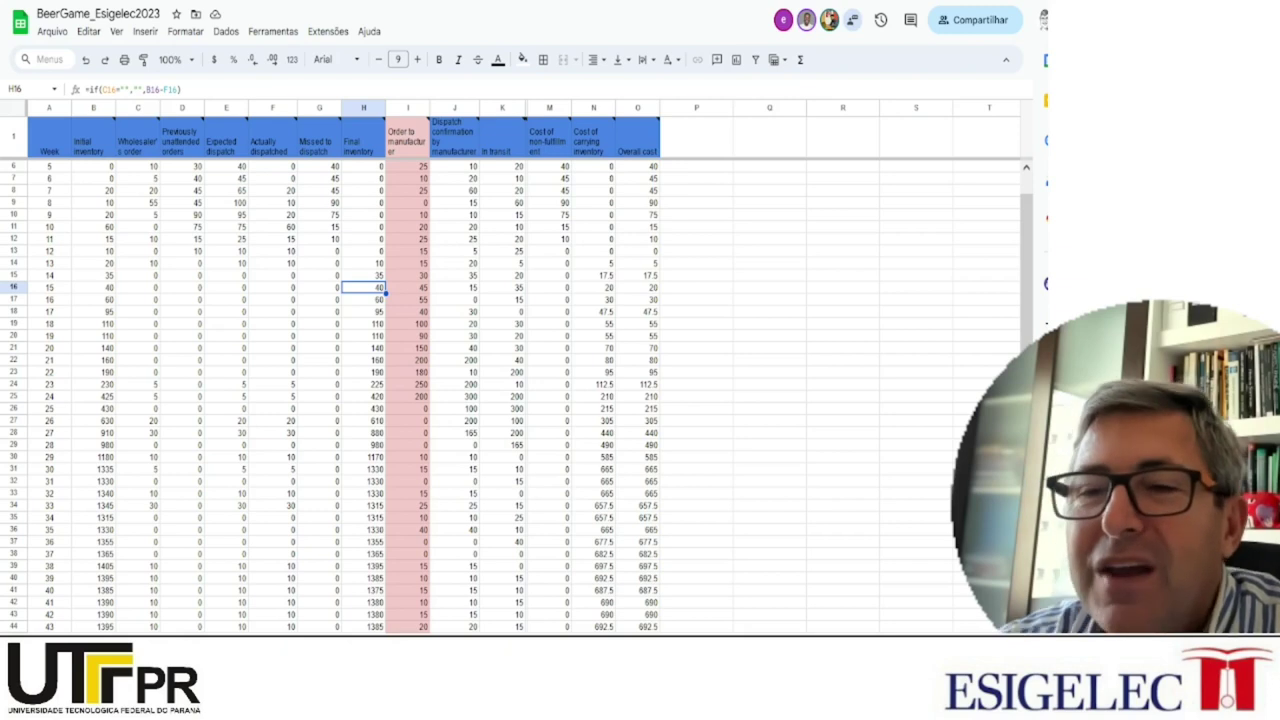
{"action": "key", "text": "ctrl+shift+Page_Down"}
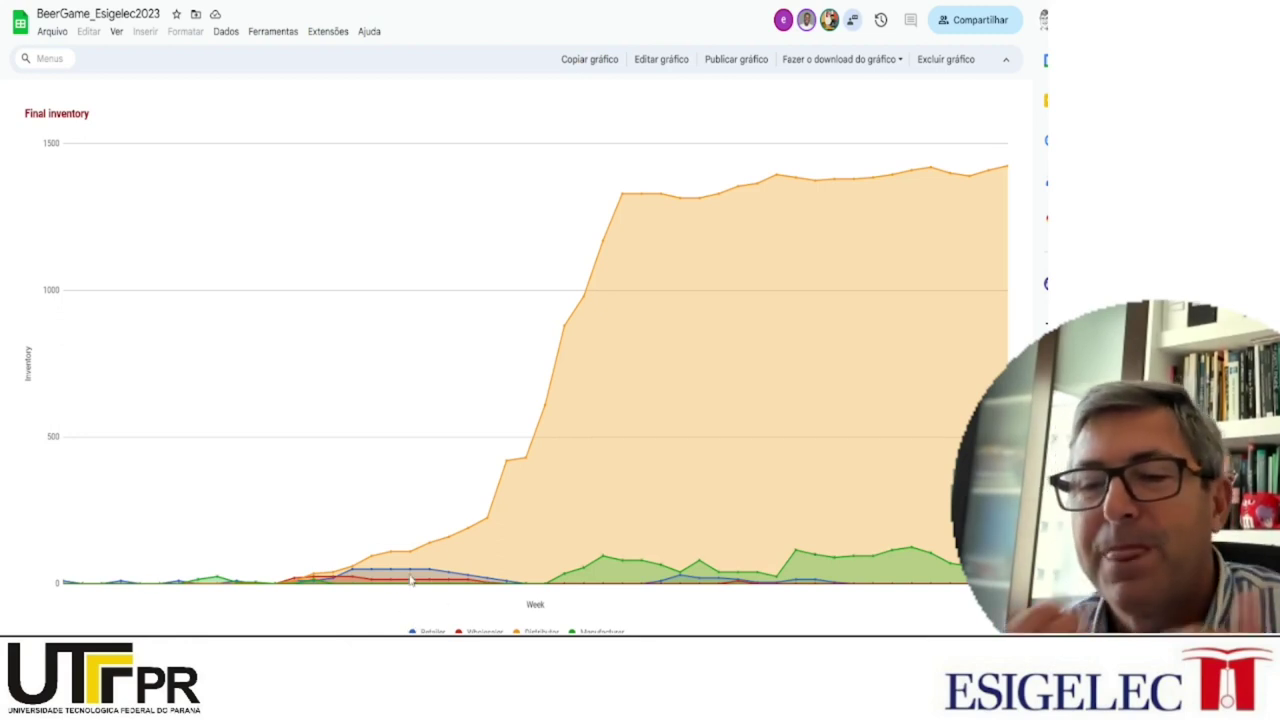
{"action": "mouse_move", "coordinate": [412, 585]}
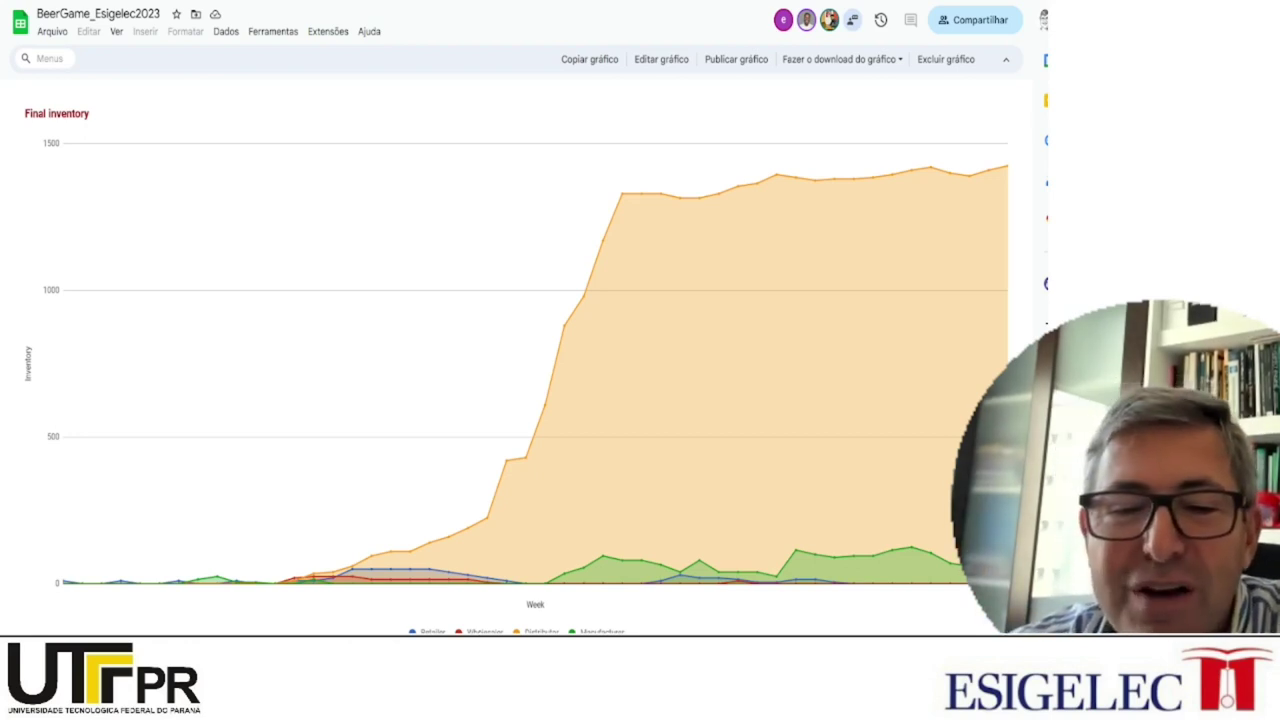
Display the Orders Graph and examine the distributor's and manufacturer's order peaks against the other roles' orders
{"action": "key", "text": "alt+shift+k"}
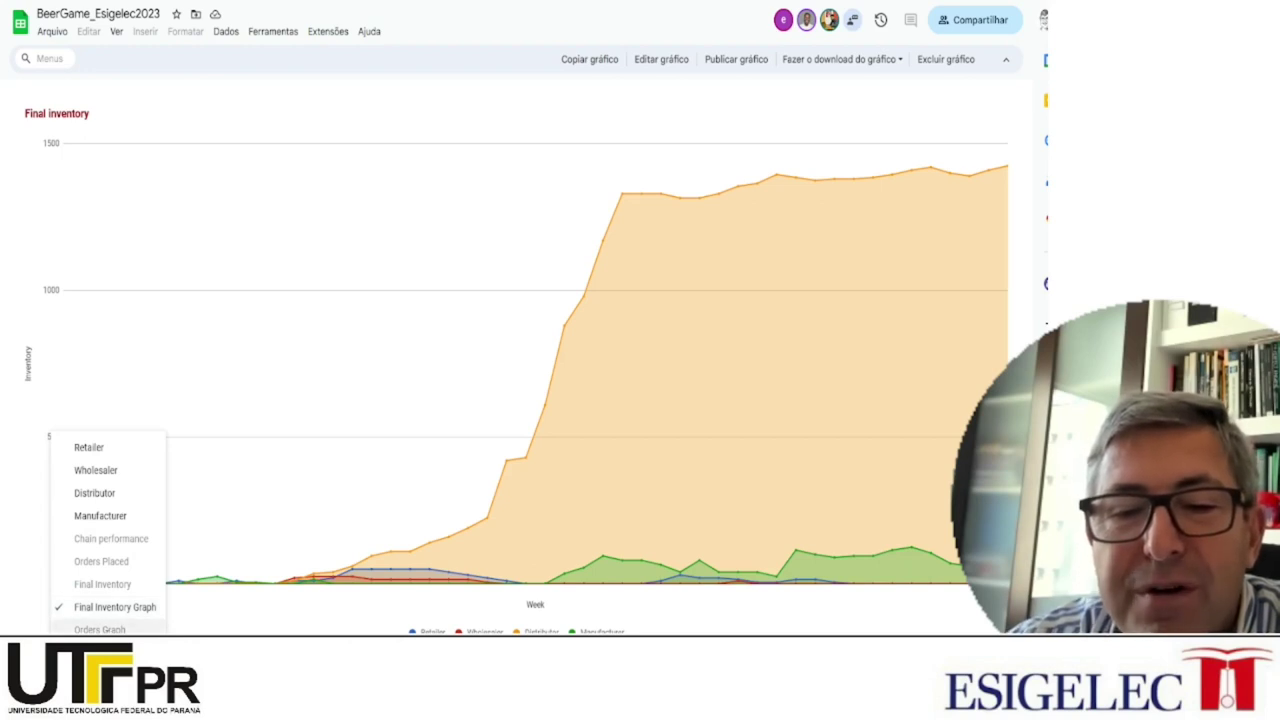
{"action": "key", "text": "Return"}
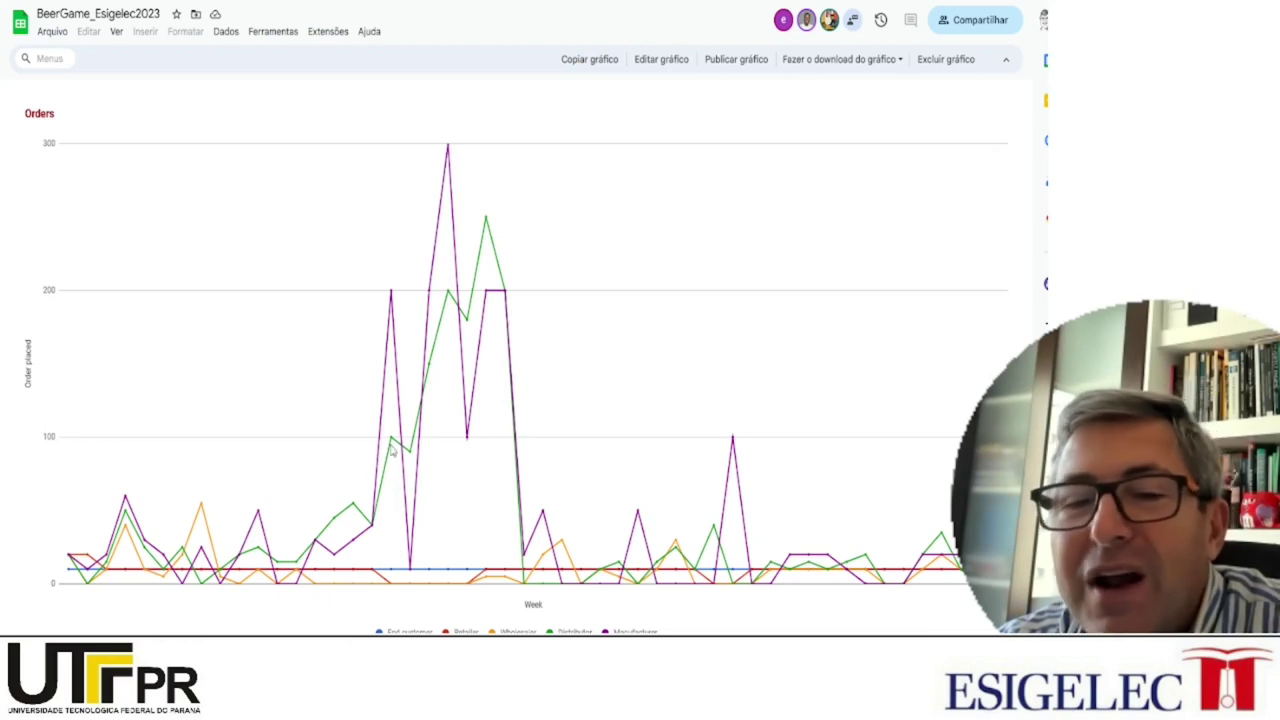
{"action": "mouse_move", "coordinate": [392, 447]}
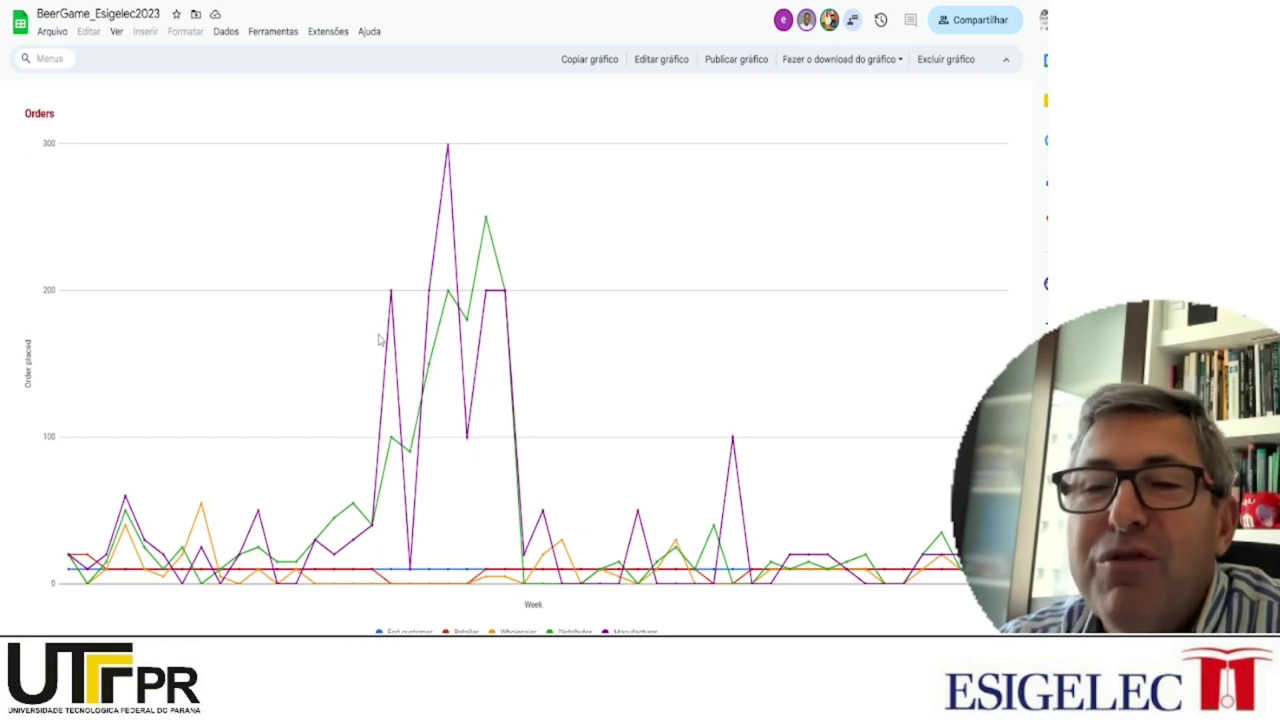
{"action": "mouse_move", "coordinate": [393, 294]}
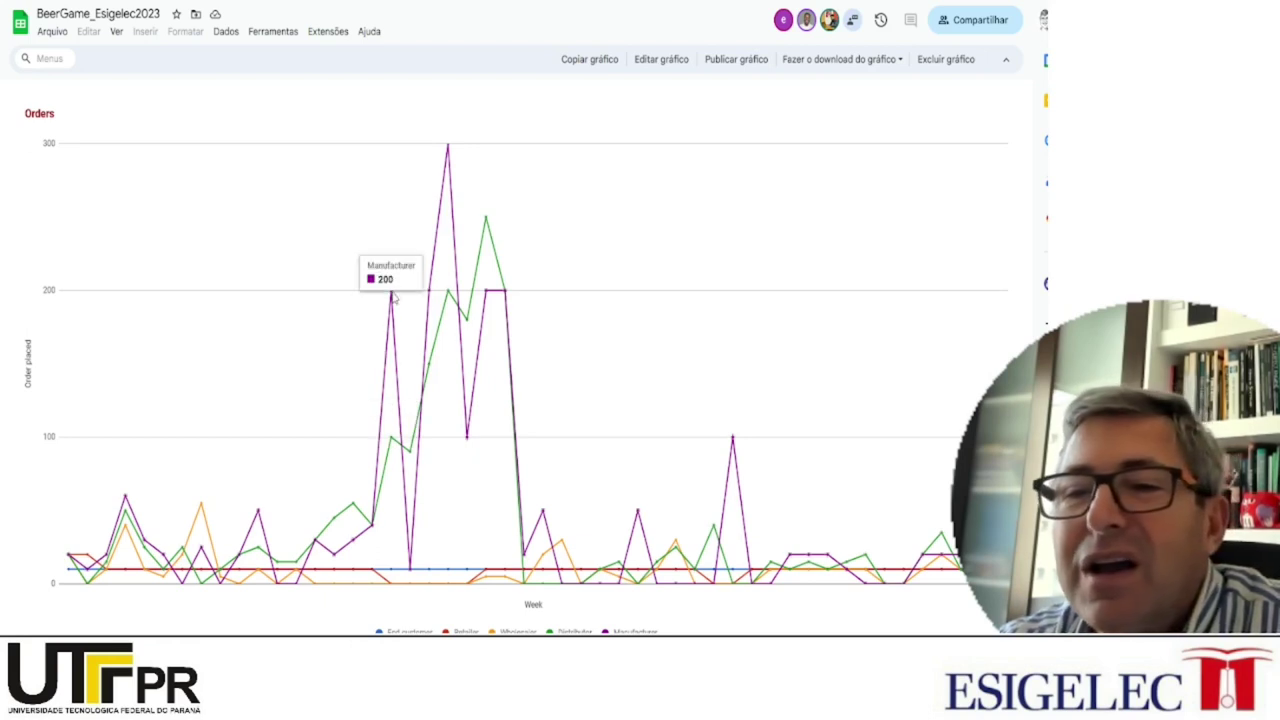
{"action": "mouse_move", "coordinate": [452, 301]}
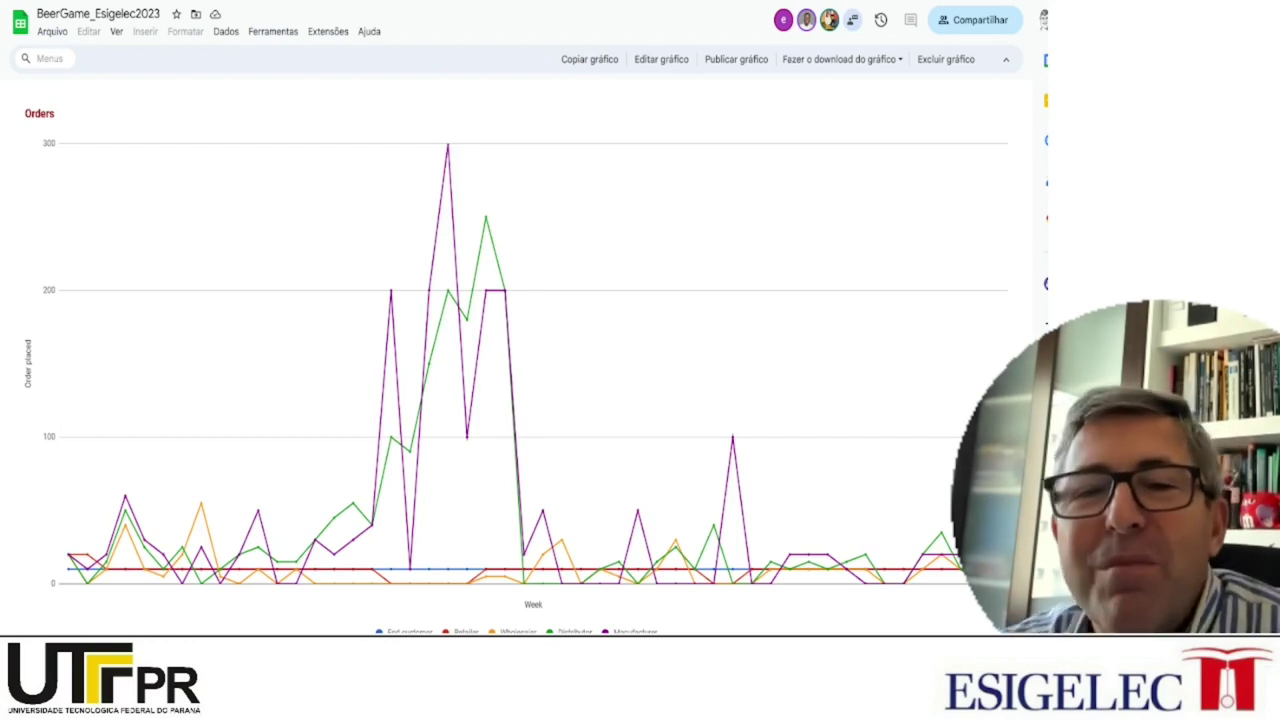
{"action": "mouse_move", "coordinate": [316, 572]}
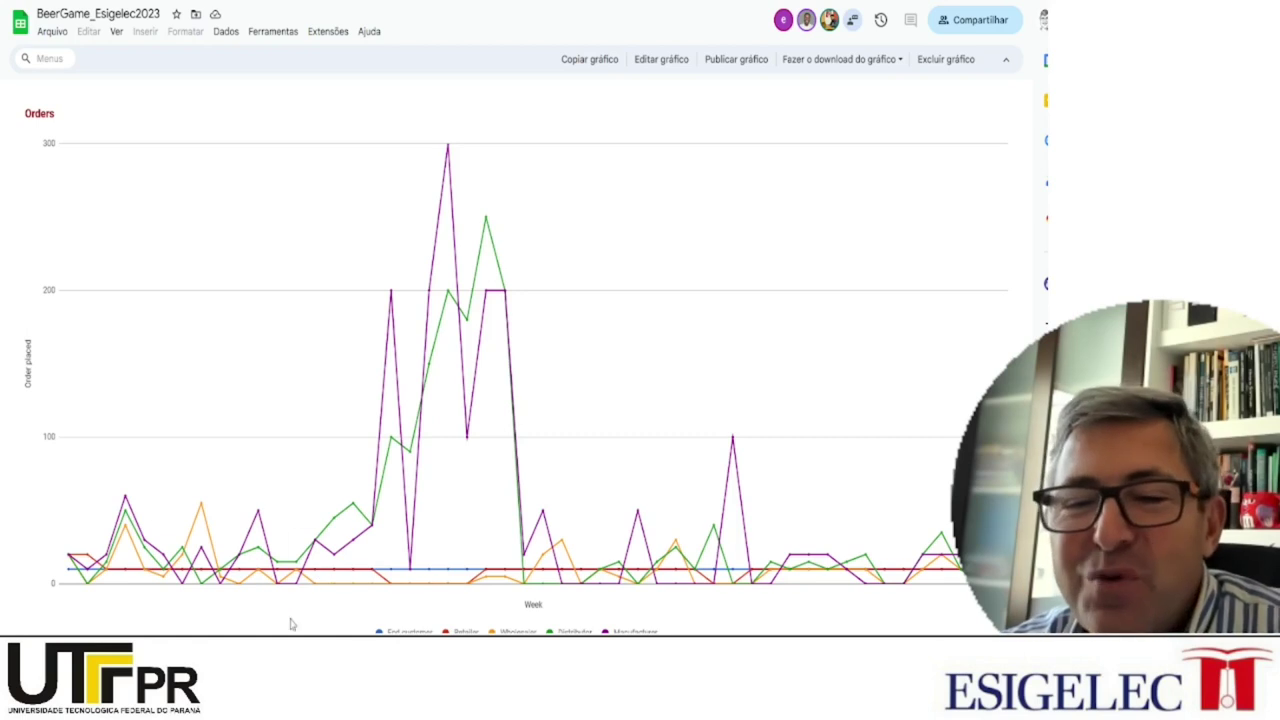
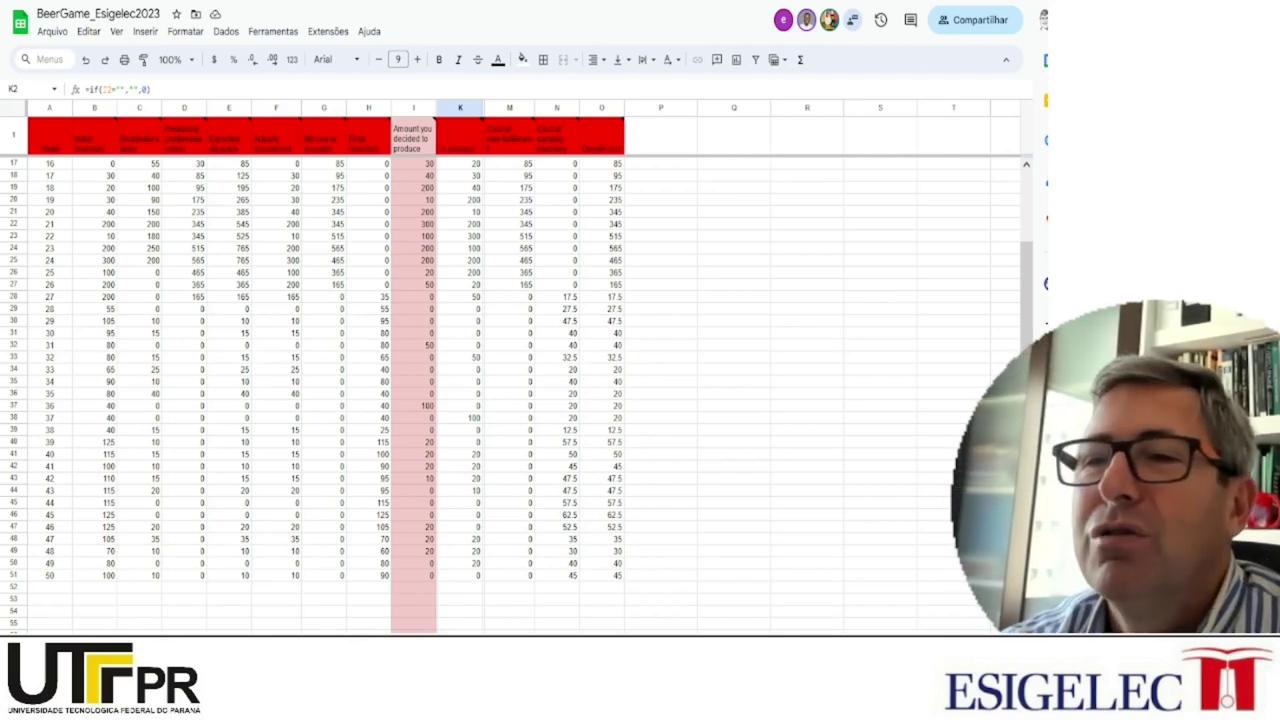
Add the header "End customers orders" in cell P1 of the manufacturer sheet
{"action": "left_click", "coordinate": [649, 145]}
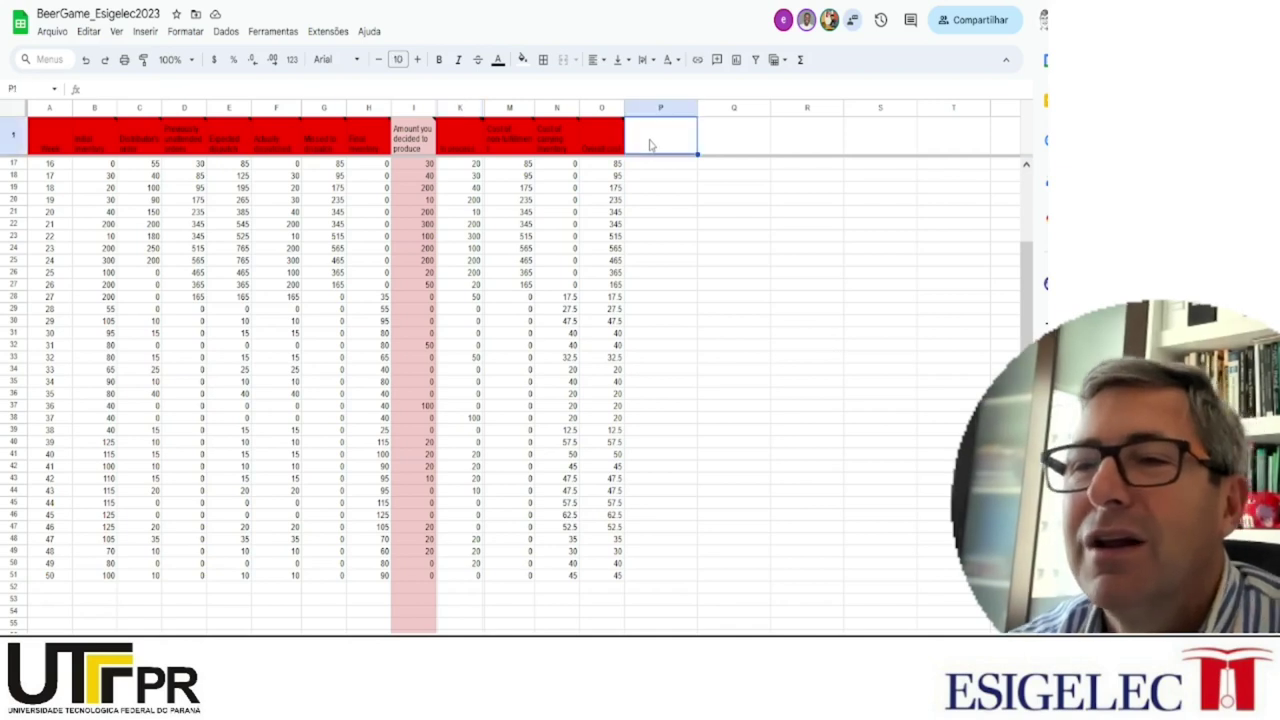
{"action": "type", "text": "End c"}
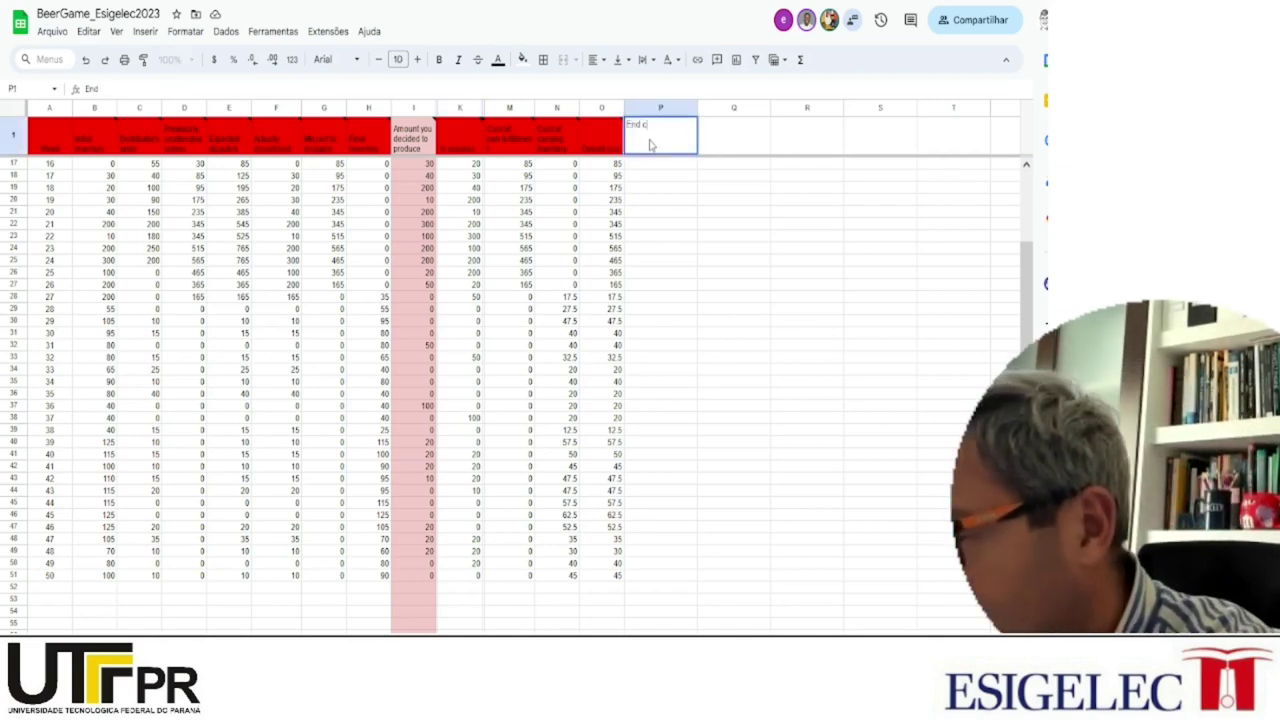
{"action": "type", "text": "ustomer"}
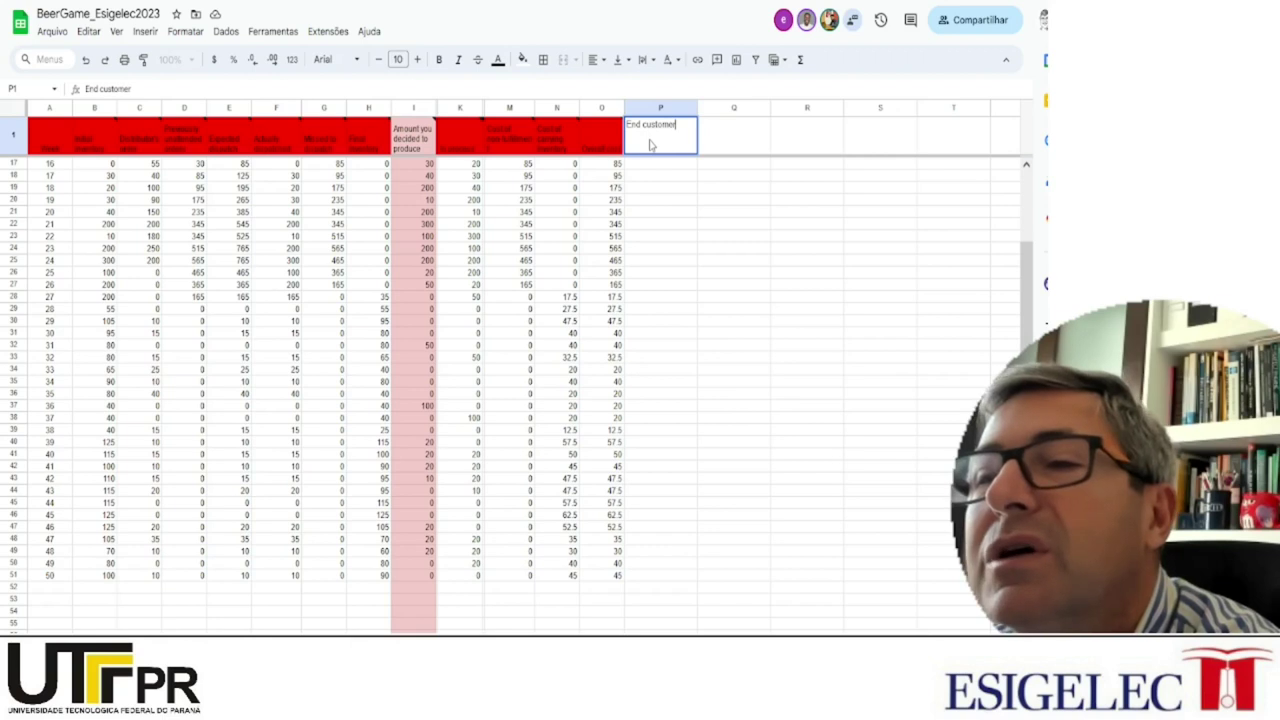
{"action": "type", "text": "s orders"}
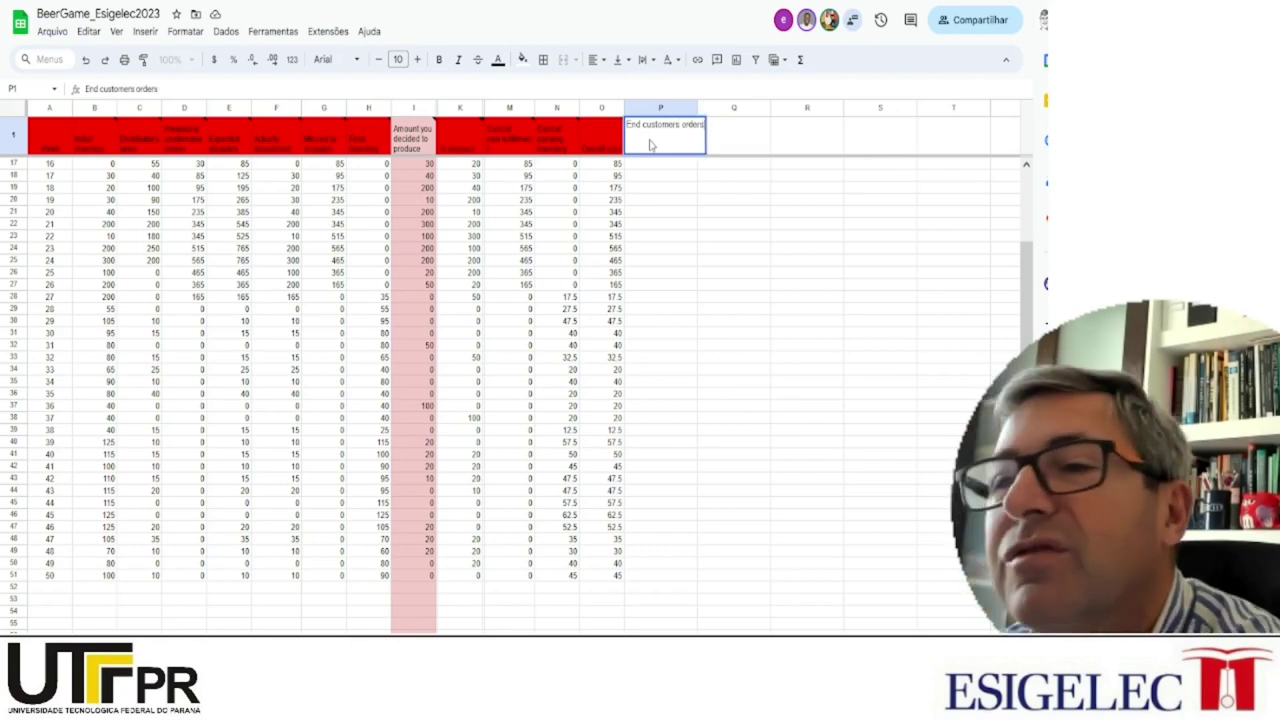
{"action": "key", "text": "Return"}
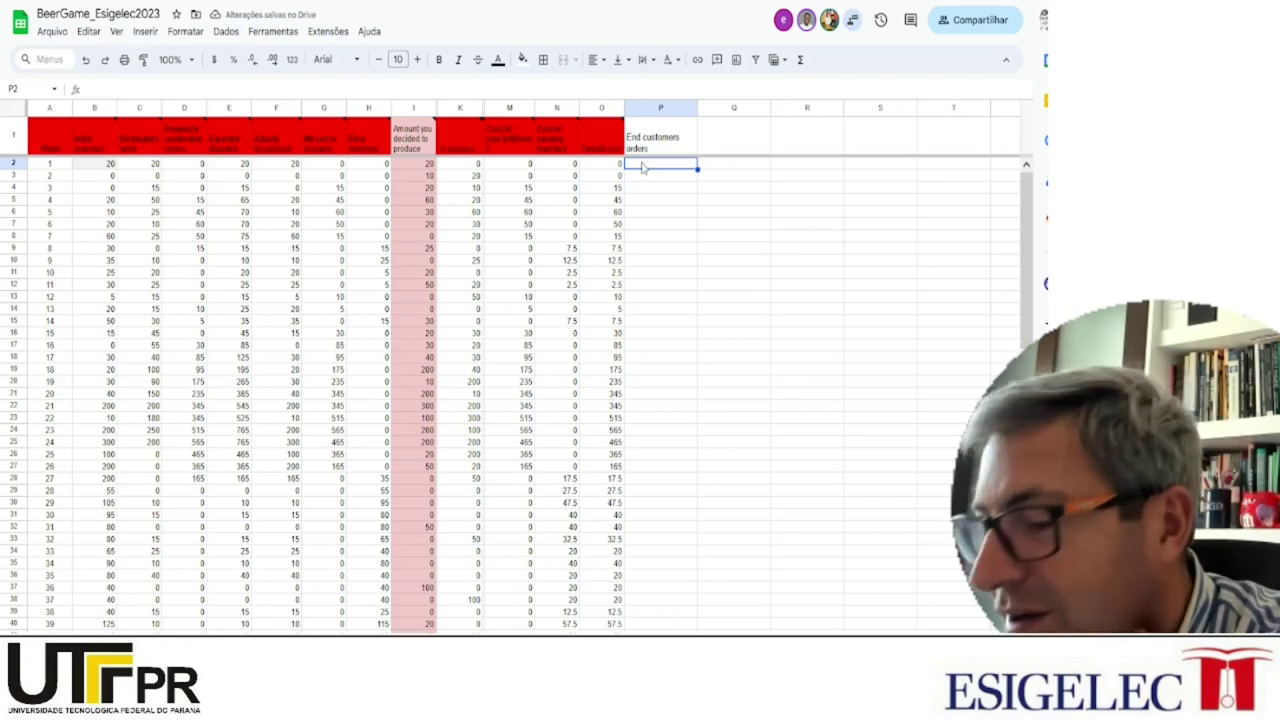
Enter a formula in P2 of the manufacturer sheet that references the end customer's orders, =Retailer!C2:C51
{"action": "type", "text": "="}
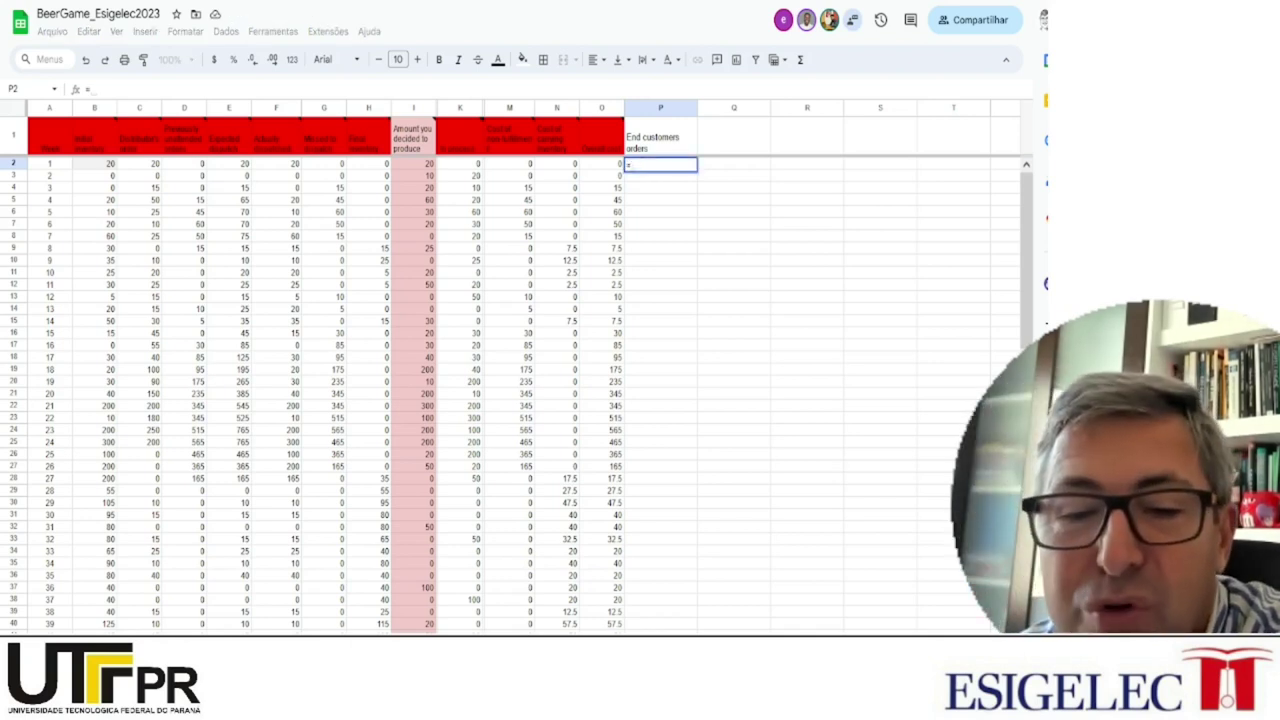
{"action": "key", "text": "ctrl+shift+Page_Down"}
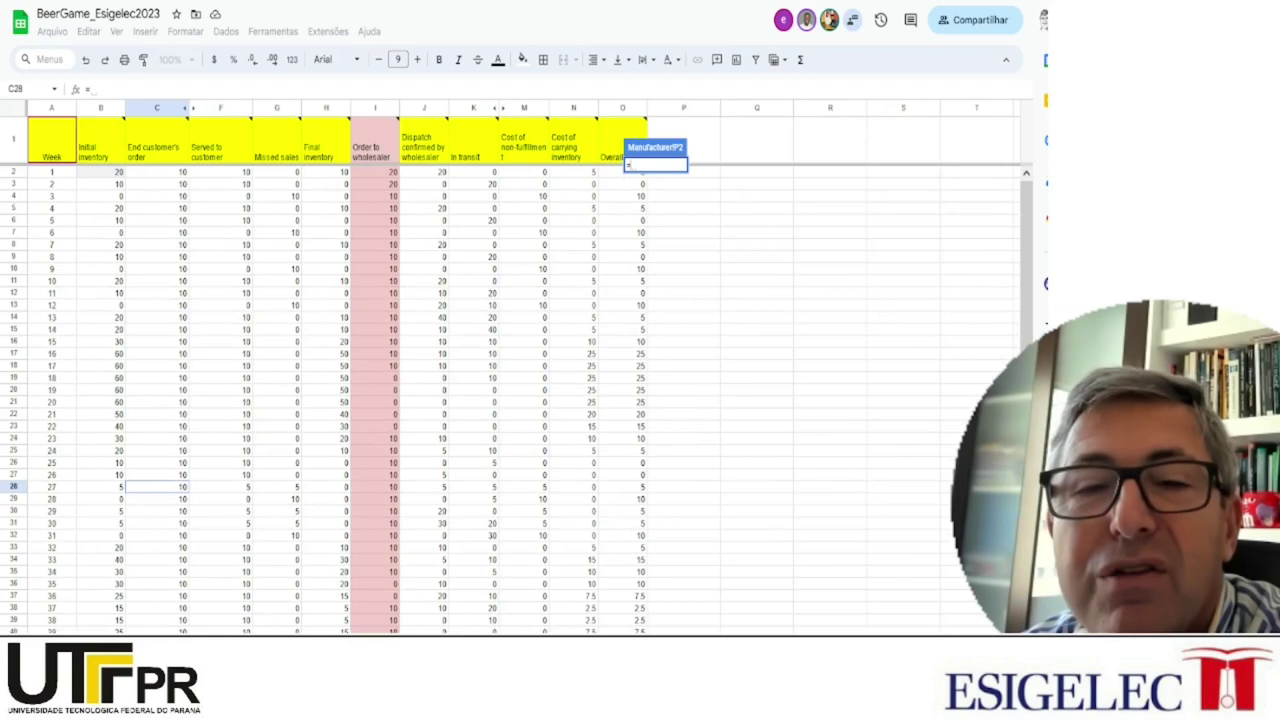
{"action": "left_click_drag", "start_coordinate": [156, 175], "coordinate": [167, 293]}
{"action": "left_click_drag", "start_coordinate": [183, 553], "coordinate": [172, 607]}
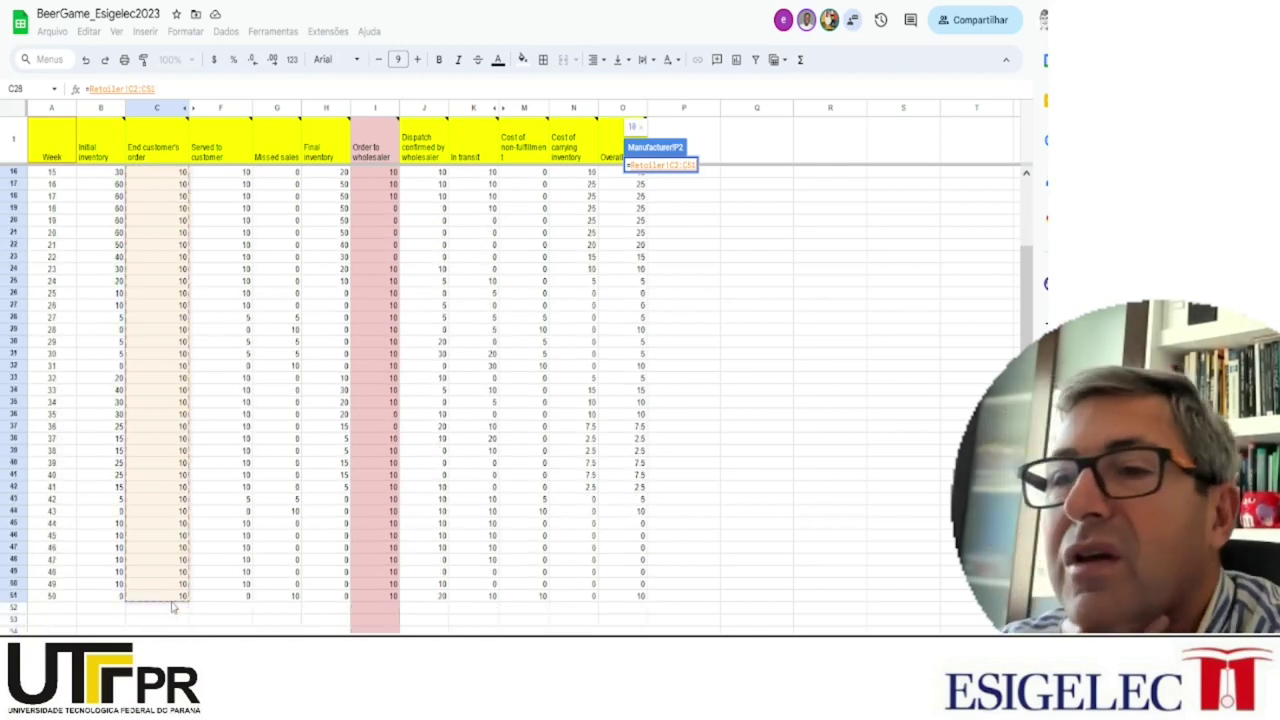
{"action": "key", "text": "Return"}
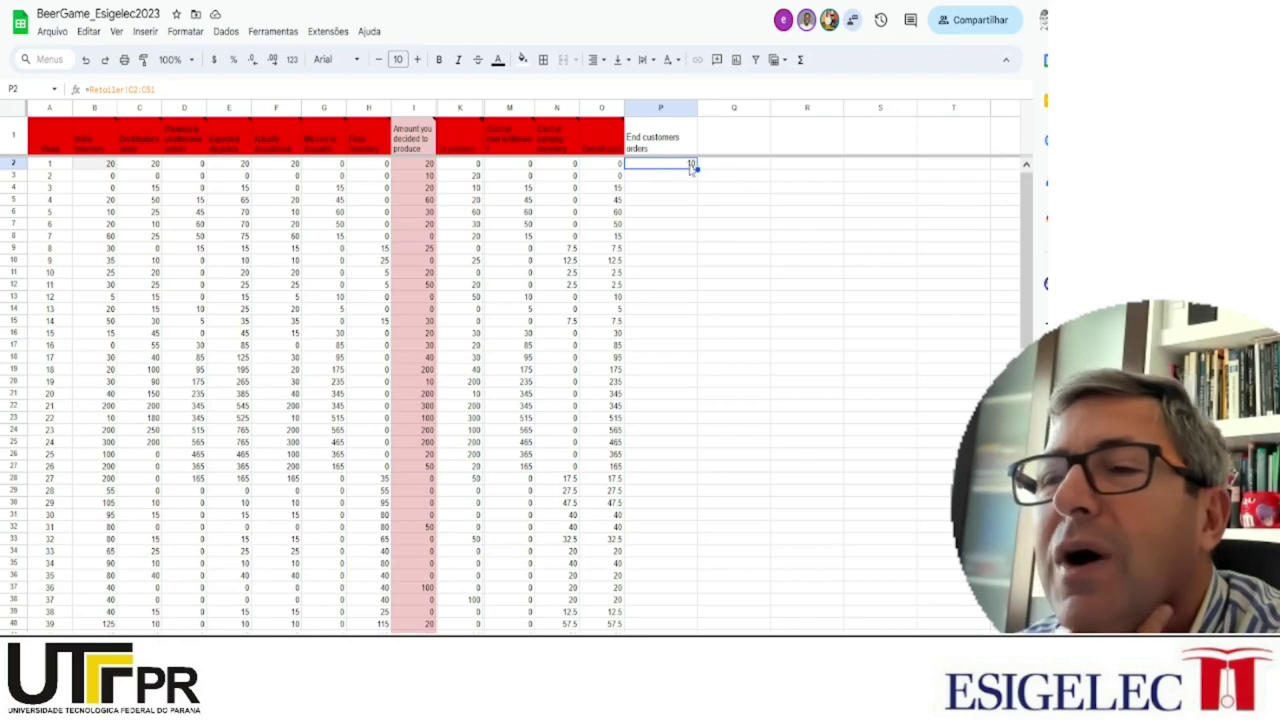
Copy the P2 formula down the End customers orders column through P51 for all 50 weeks
{"action": "left_click_drag", "start_coordinate": [697, 168], "coordinate": [691, 627]}
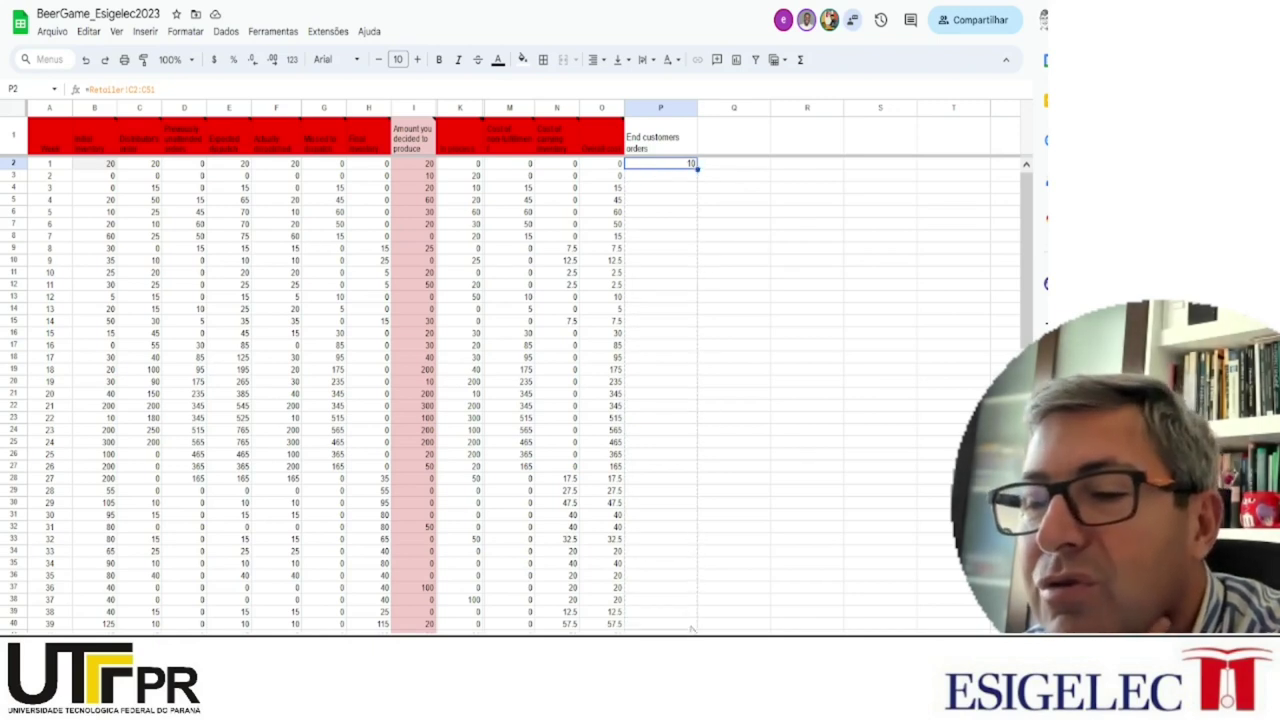
{"action": "scroll", "coordinate": [517, 392], "scroll_direction": "down", "scroll_amount": 5}
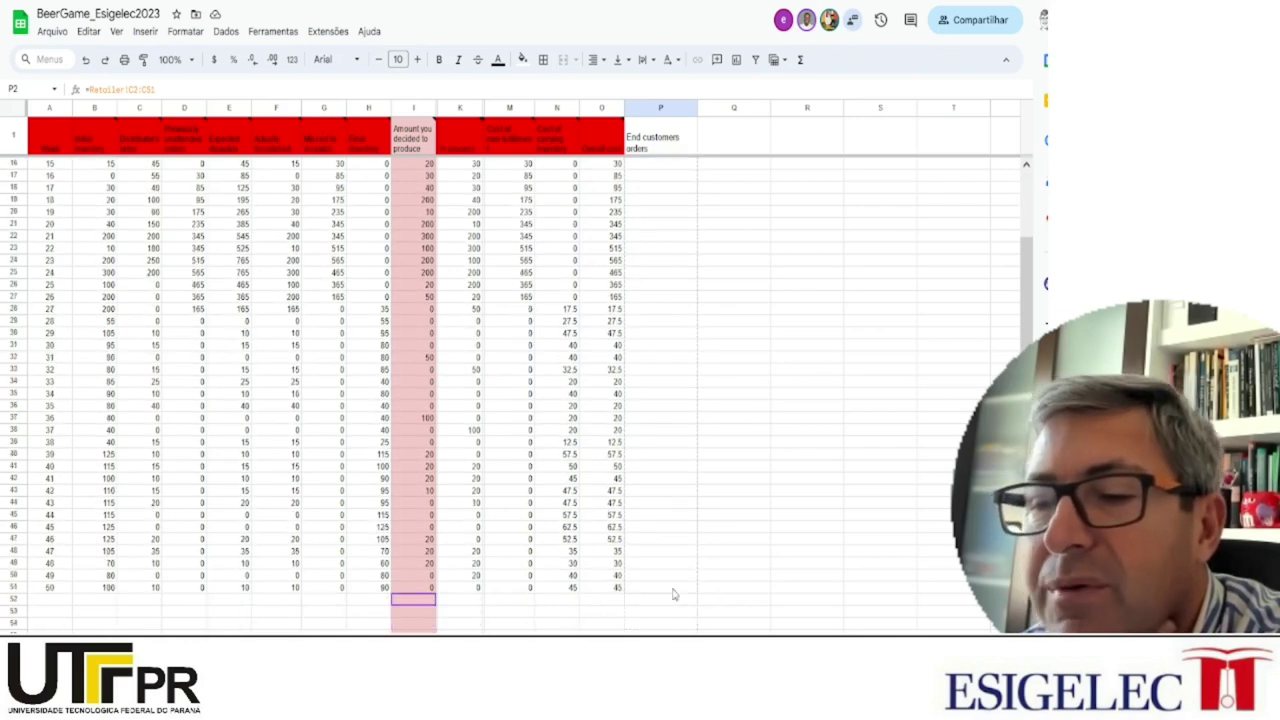
{"action": "left_click_drag", "start_coordinate": [674, 594], "coordinate": [690, 594]}
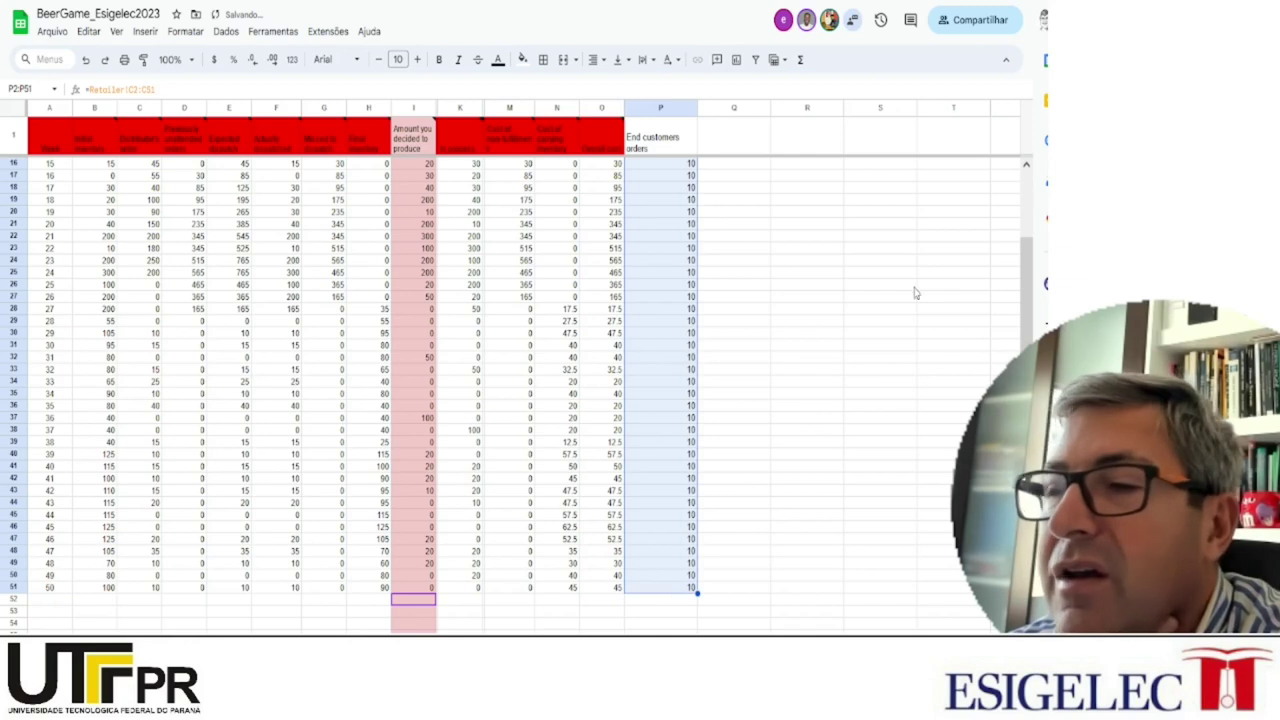
Insert an empty column before the distributor's orders column C on the manufacturer sheet
{"action": "left_click_drag", "start_coordinate": [1025, 272], "coordinate": [1025, 180]}
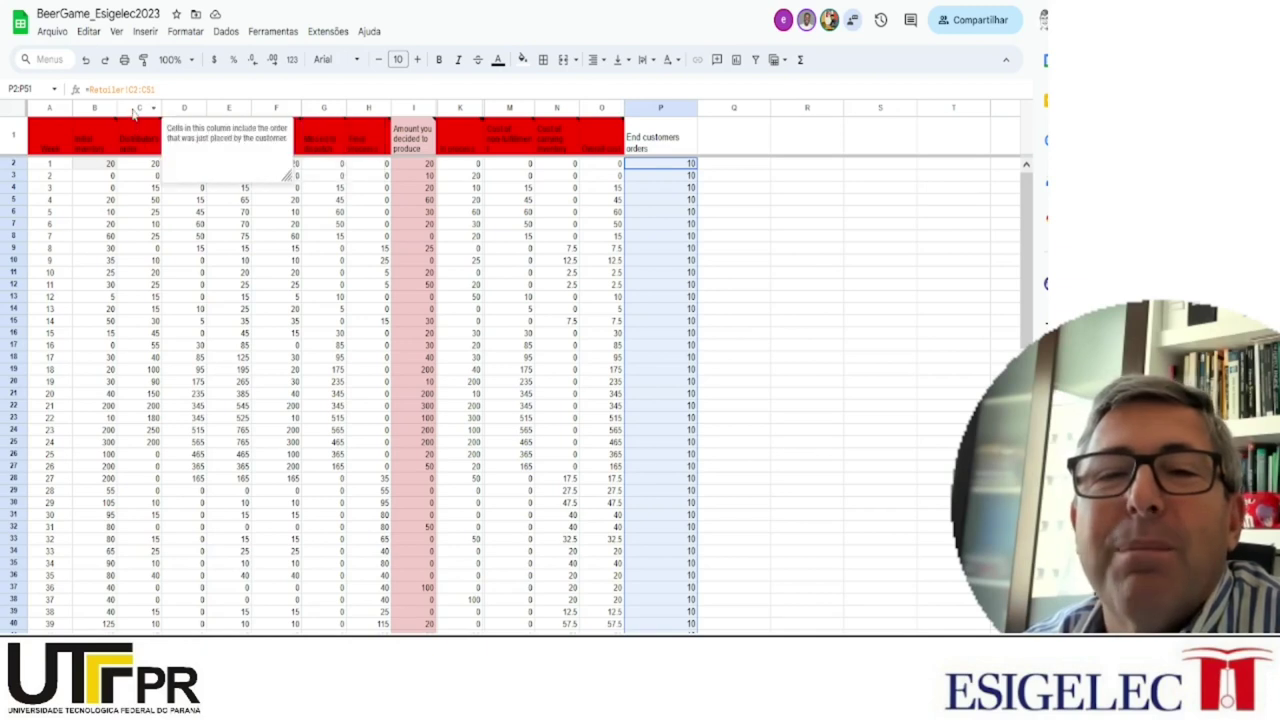
{"action": "left_click", "coordinate": [132, 108]}
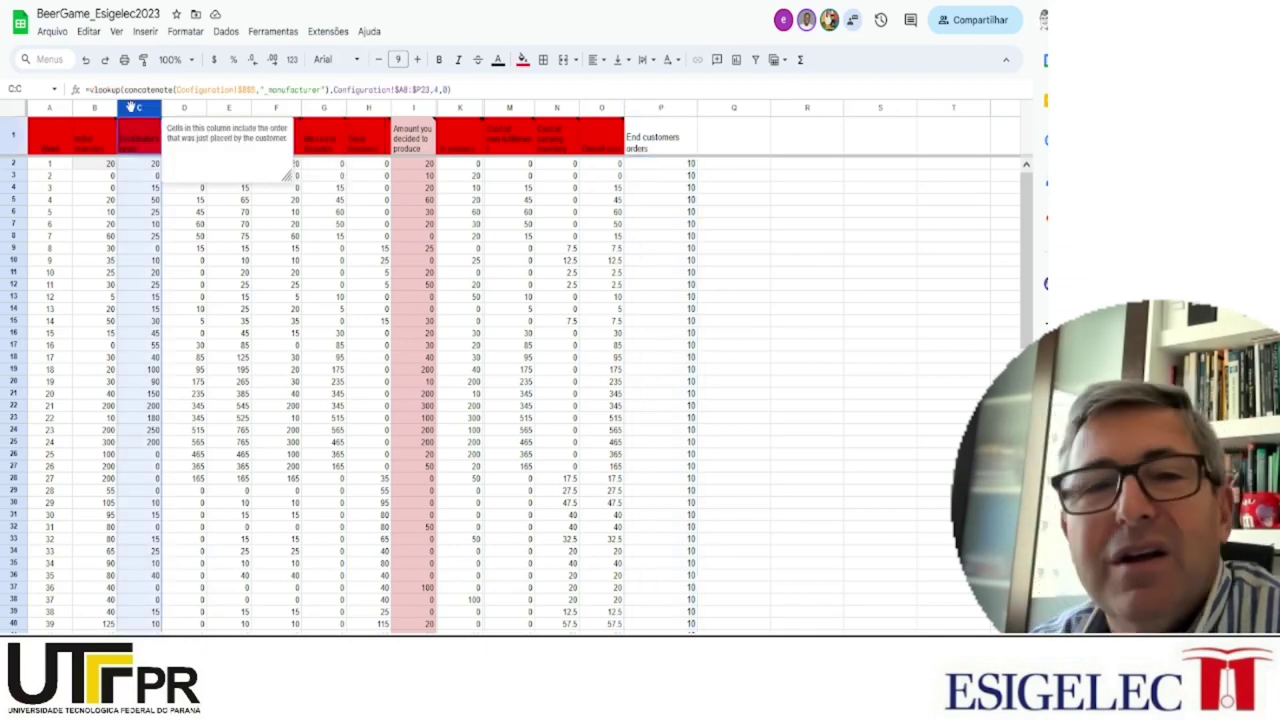
{"action": "right_click", "coordinate": [132, 108]}
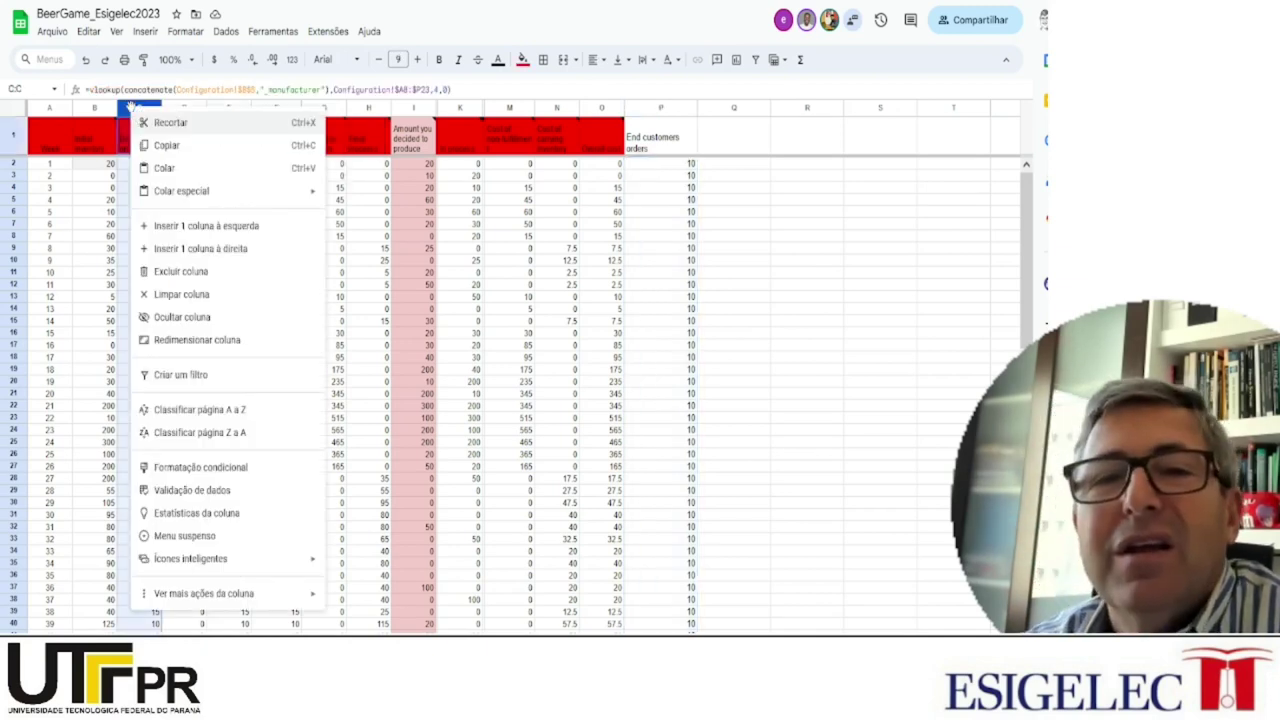
{"action": "left_click", "coordinate": [176, 229]}
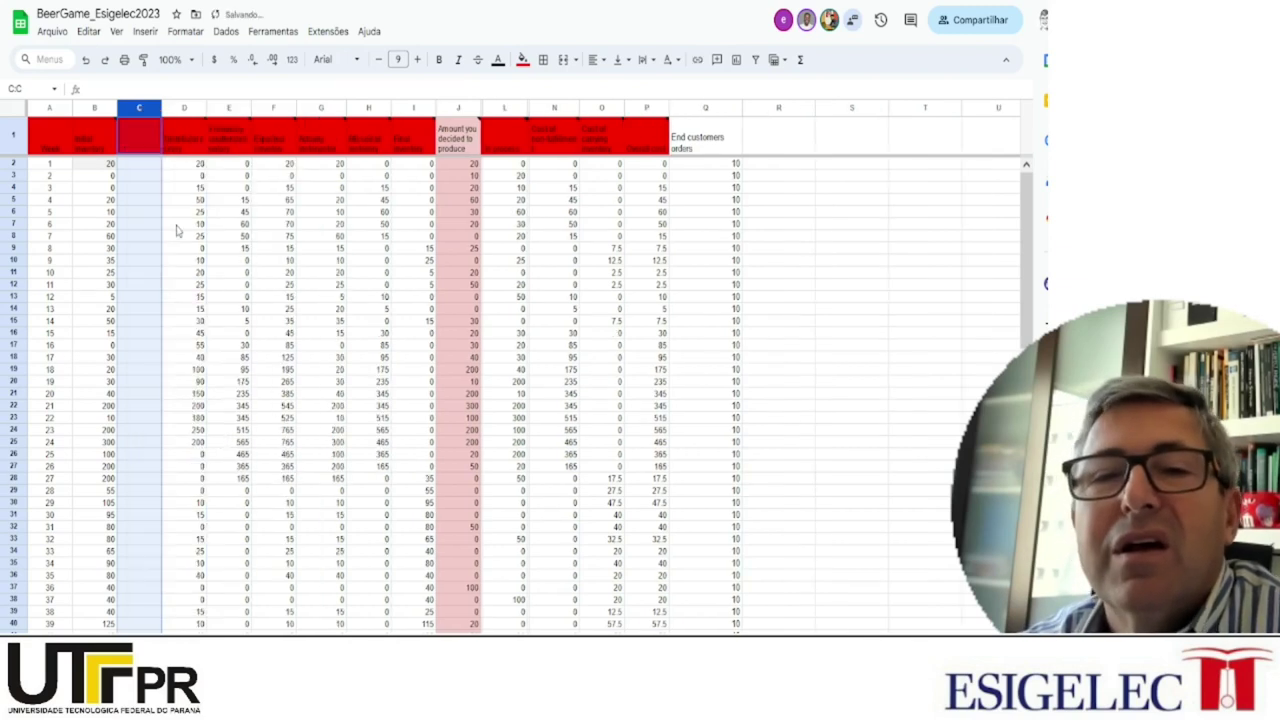
Move the End customers orders column from column Q into the empty column C
{"action": "left_click", "coordinate": [692, 107]}
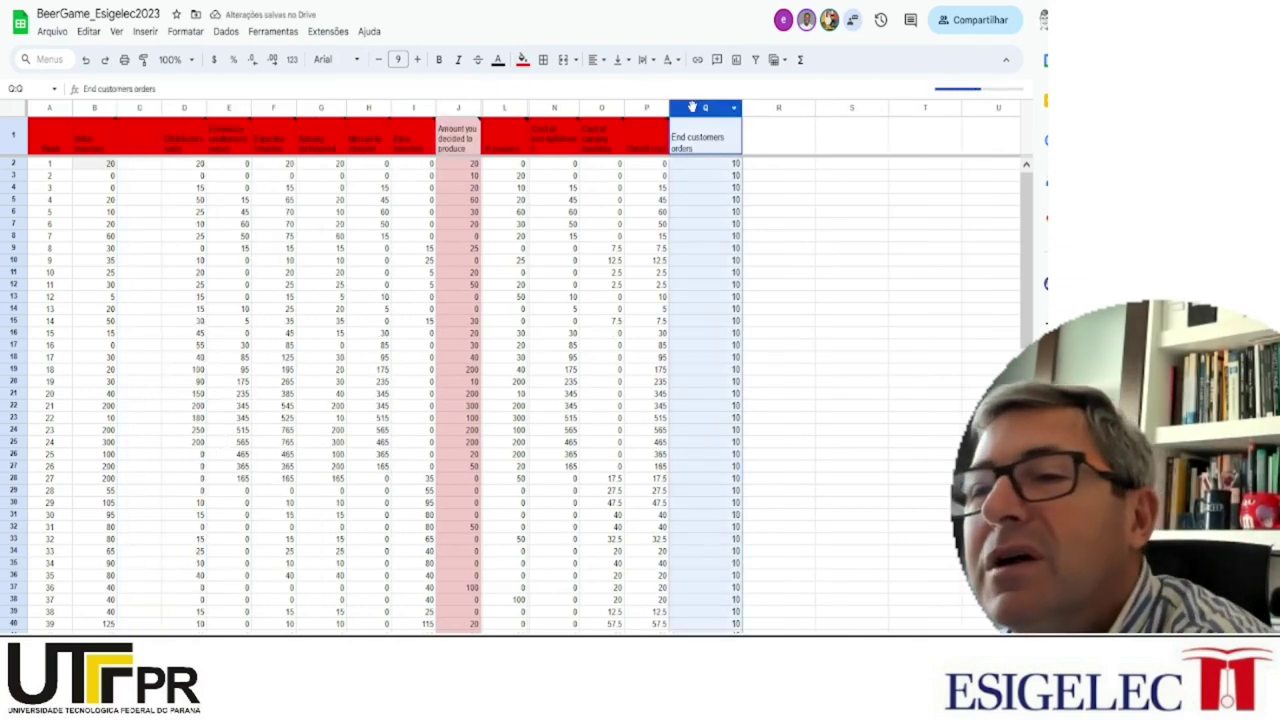
{"action": "key", "text": "ctrl+c"}
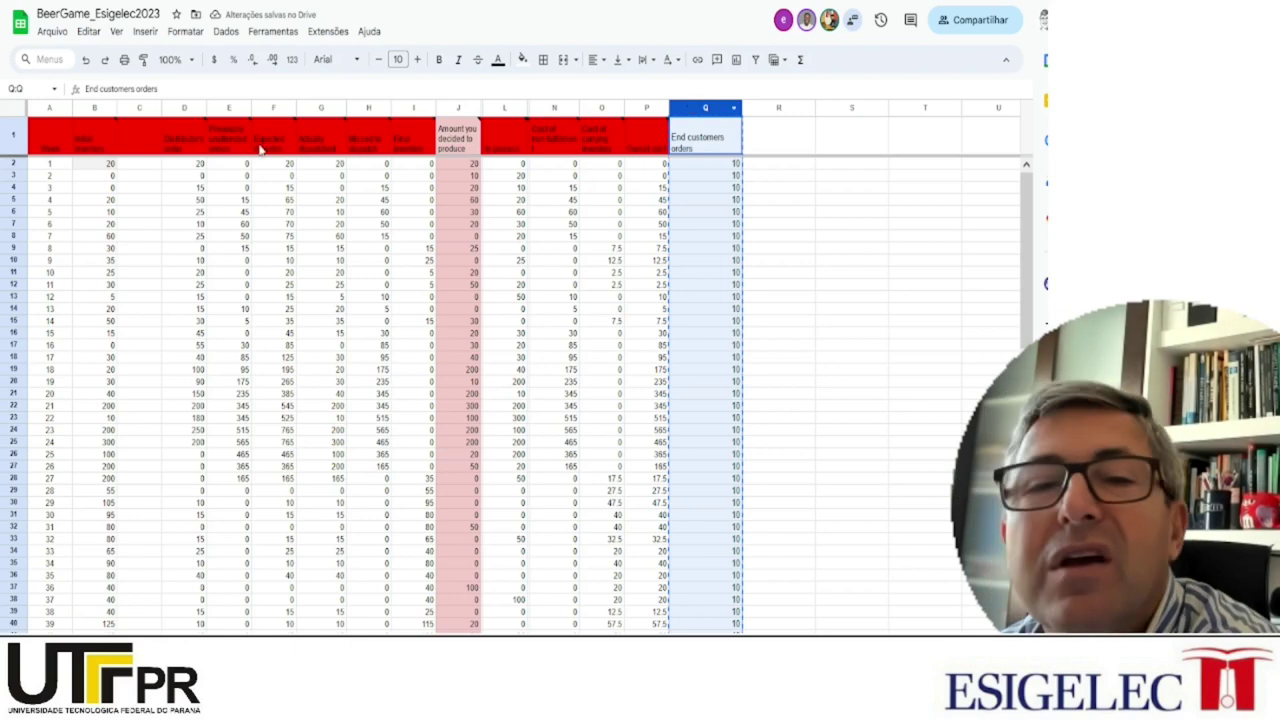
{"action": "left_click", "coordinate": [137, 107]}
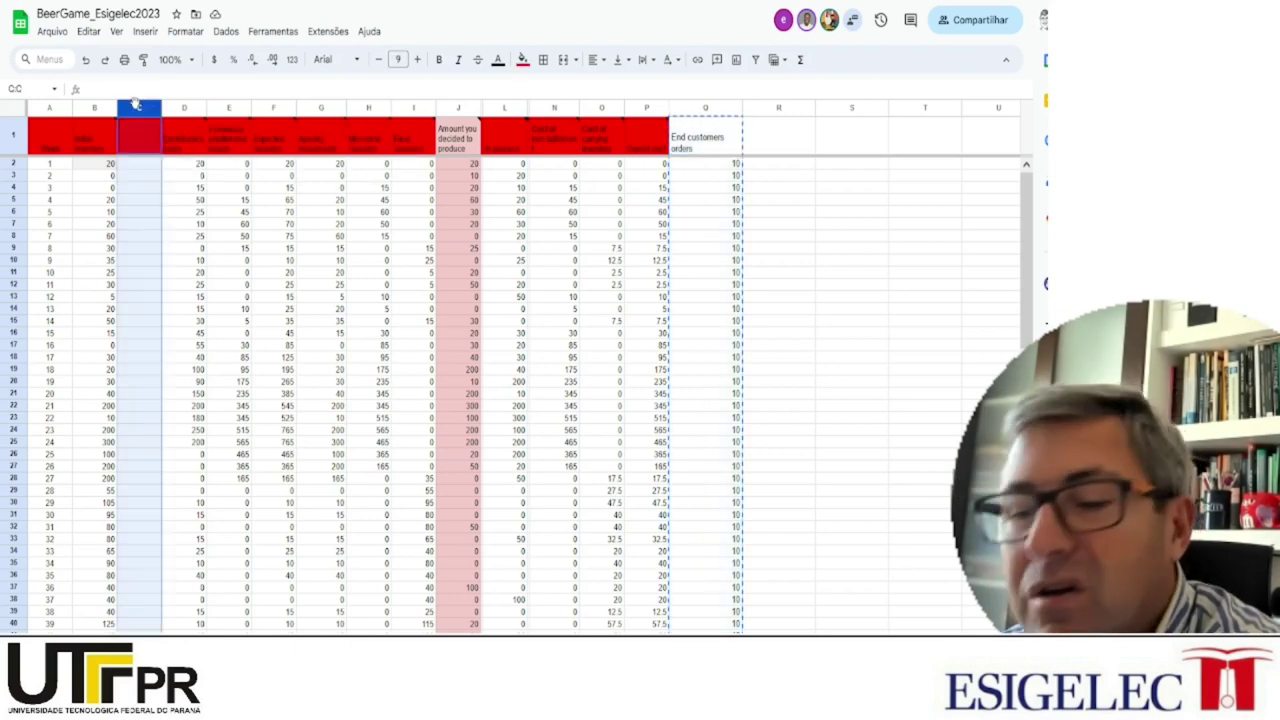
{"action": "key", "text": "ctrl+v"}
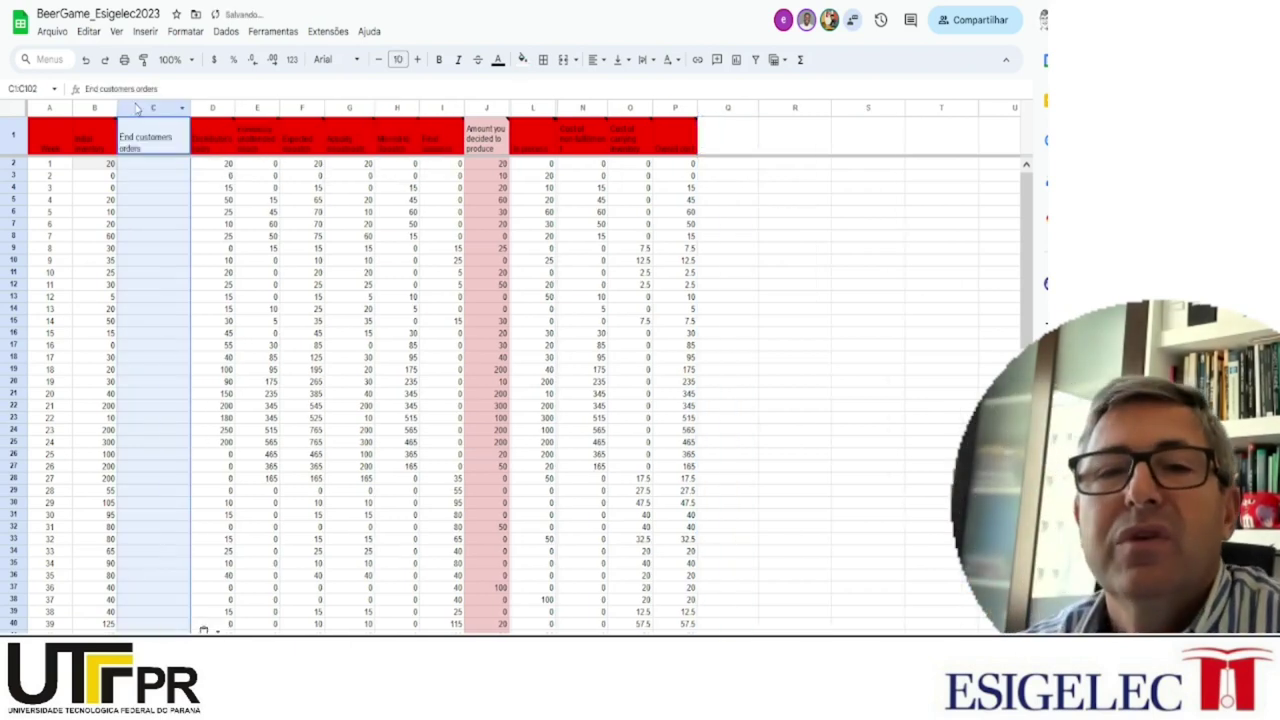
Compare the end customers' orders with the distributor's orders and the amount decided to produce in weeks 1 and 23
{"action": "left_click", "coordinate": [160, 168]}
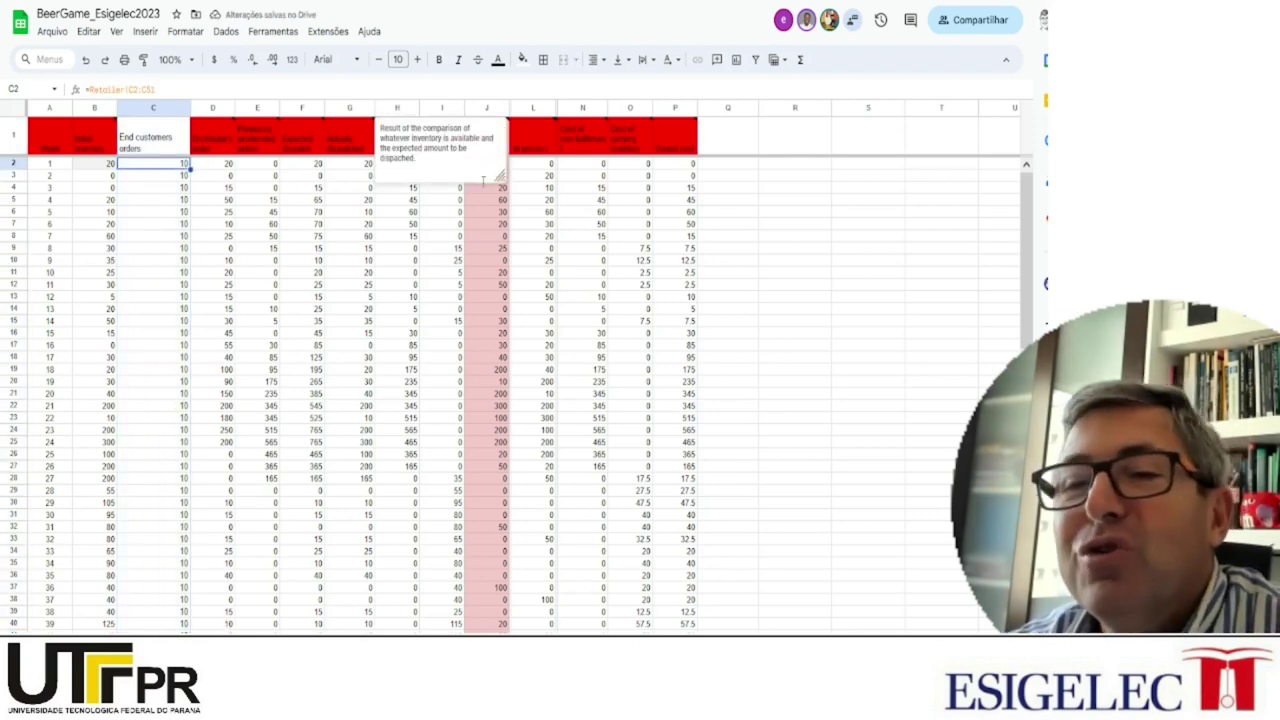
{"action": "left_click", "coordinate": [486, 166]}
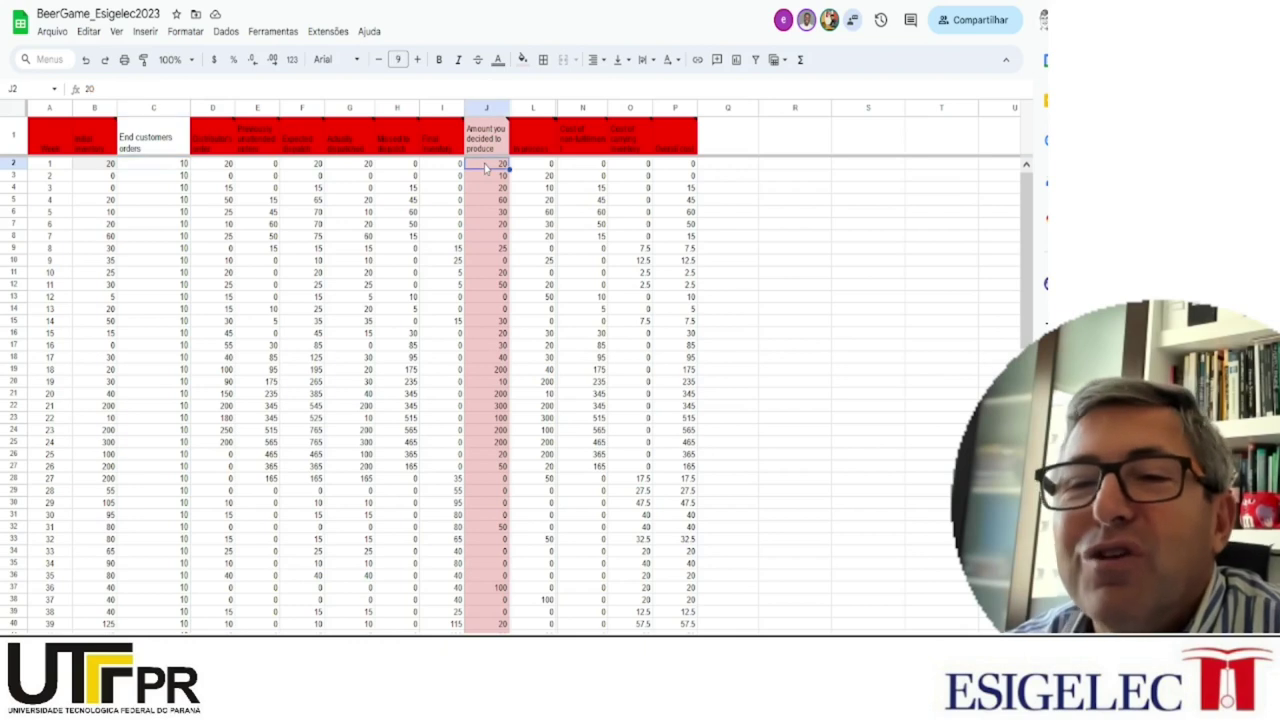
{"action": "left_click", "coordinate": [224, 166]}
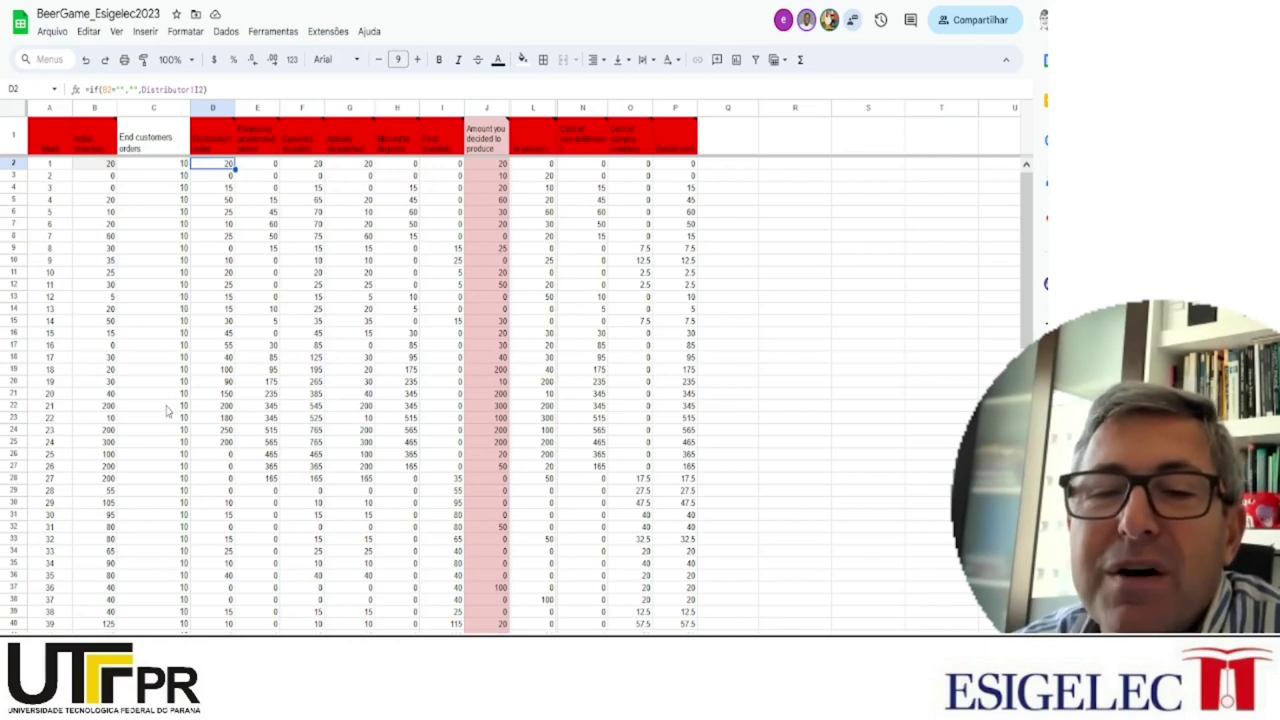
{"action": "left_click", "coordinate": [167, 430]}
{"action": "left_click", "coordinate": [213, 432]}
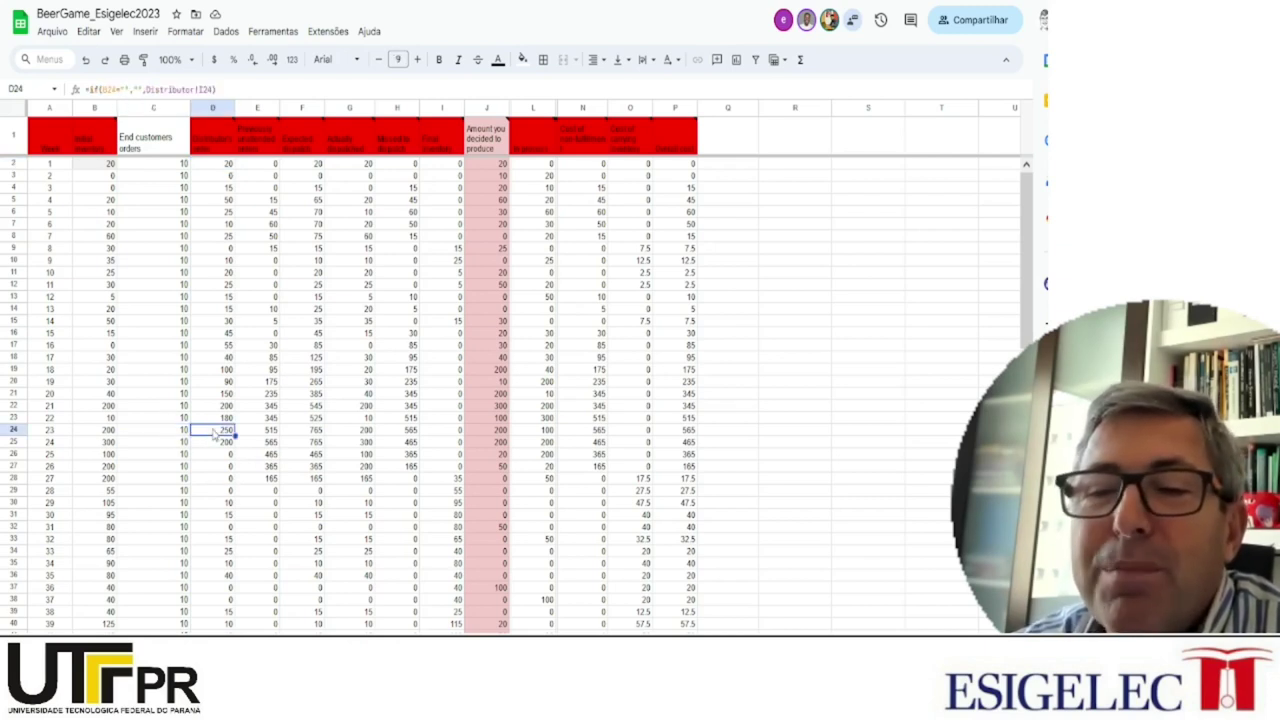
{"action": "left_click", "coordinate": [478, 432]}
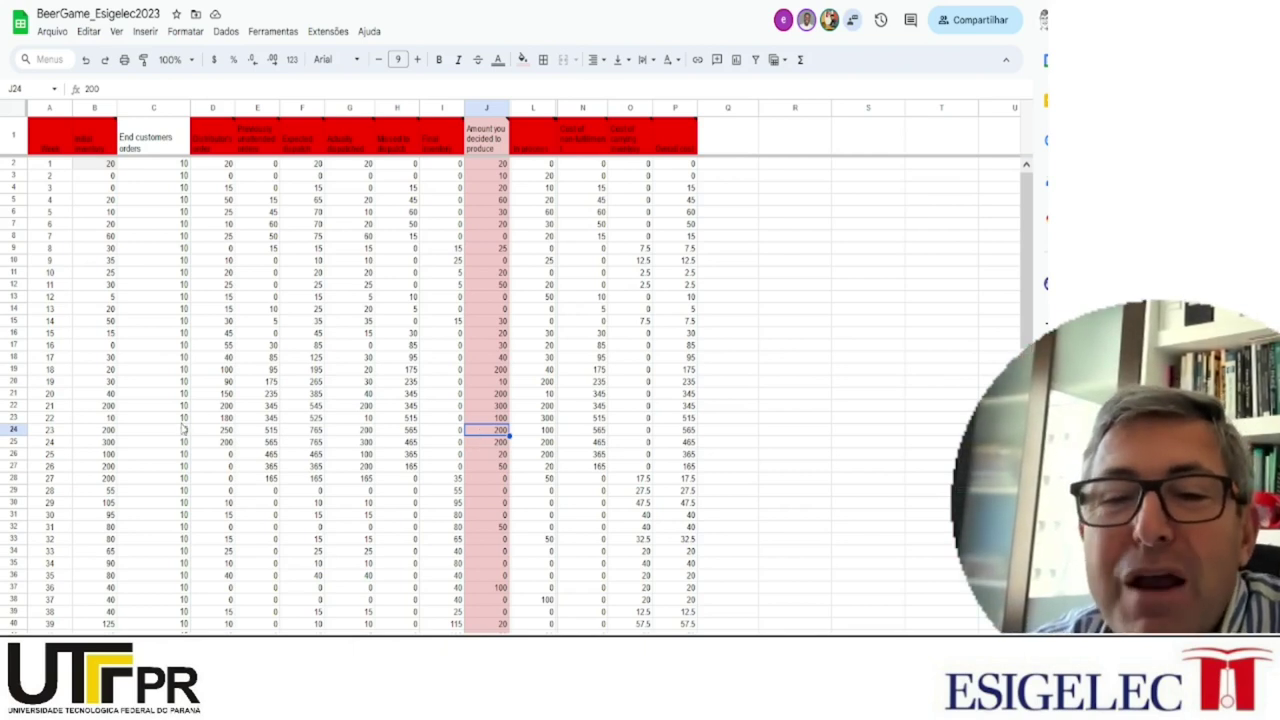
{"action": "left_click_drag", "start_coordinate": [175, 432], "coordinate": [217, 437]}
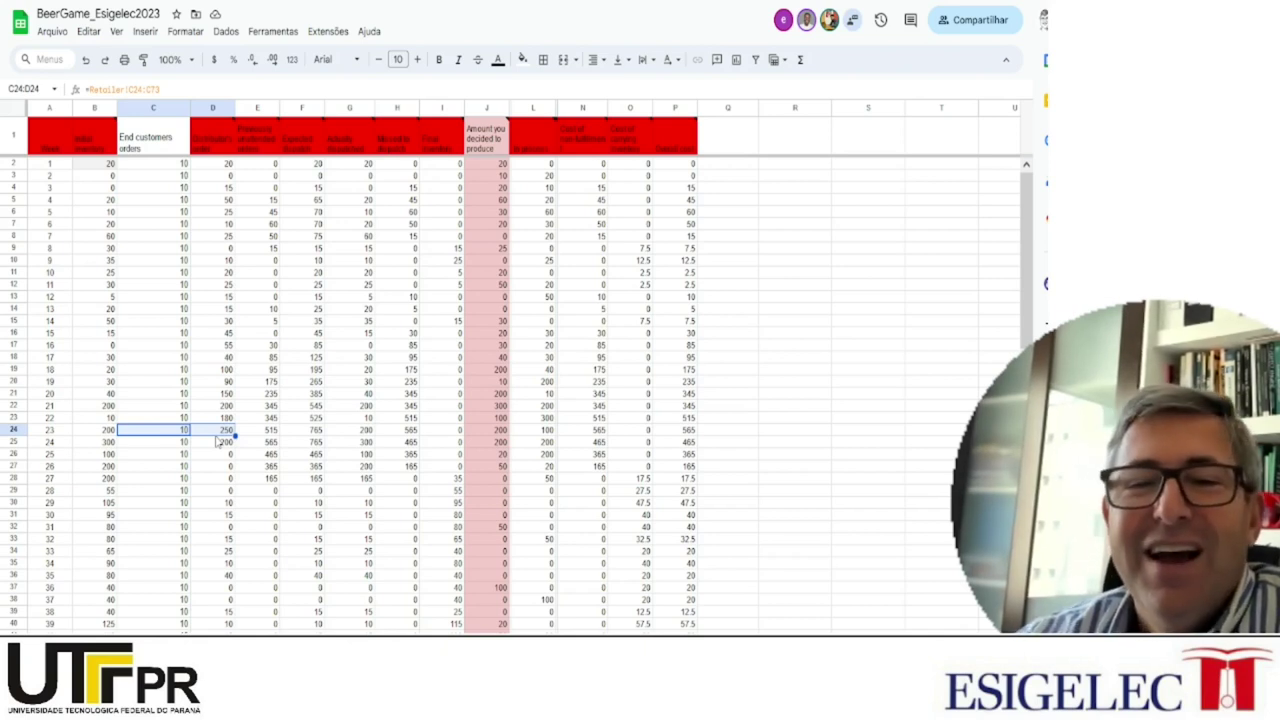
Fill the whole End customers orders column with bright green
{"action": "left_click", "coordinate": [145, 109]}
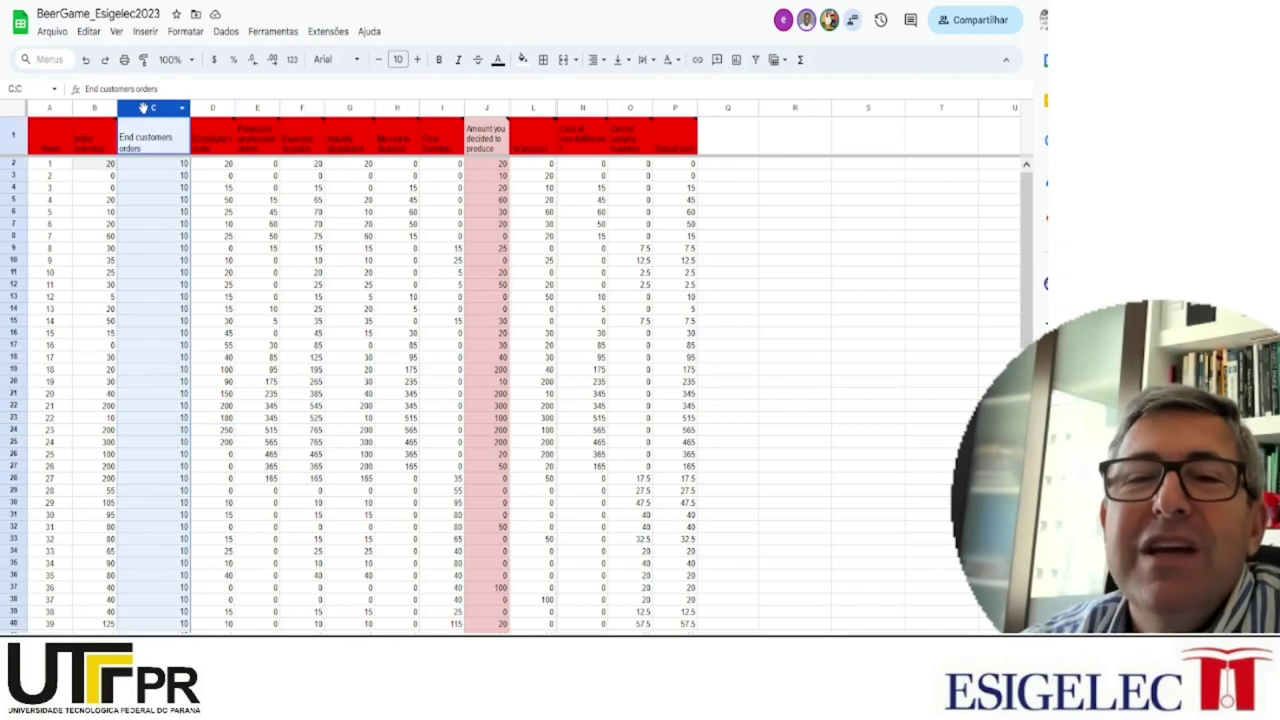
{"action": "left_click", "coordinate": [524, 60]}
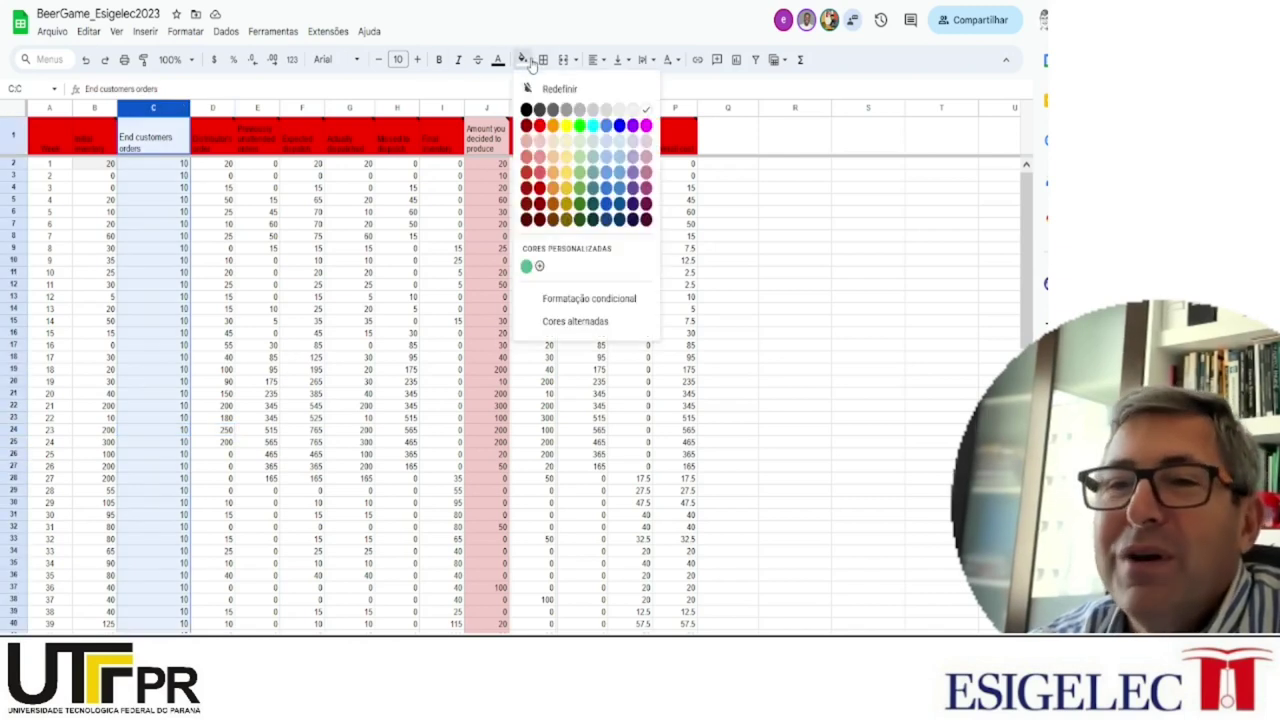
{"action": "left_click", "coordinate": [579, 126]}
{"action": "left_click", "coordinate": [799, 246]}
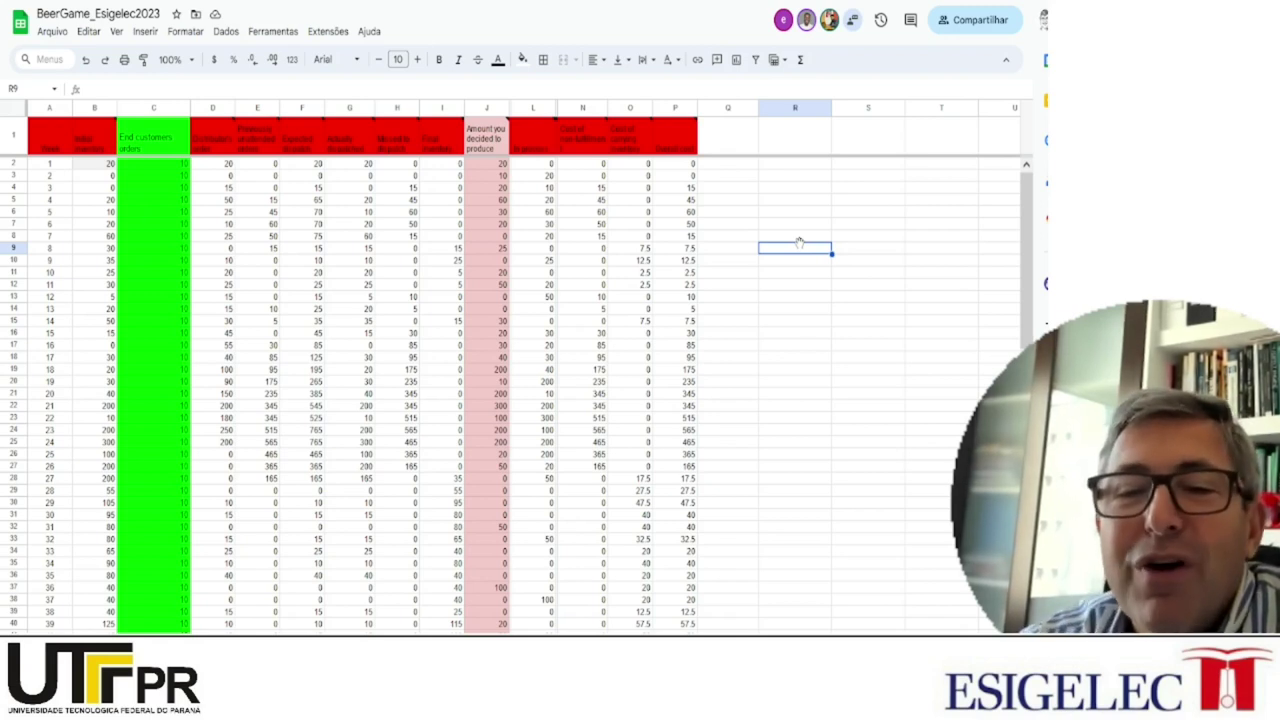
Select the week 21 production amount, and switch to the article PDF to show Figure 1, Five Levels of IT-Enabled Business Transformation
{"action": "left_click", "coordinate": [495, 408]}
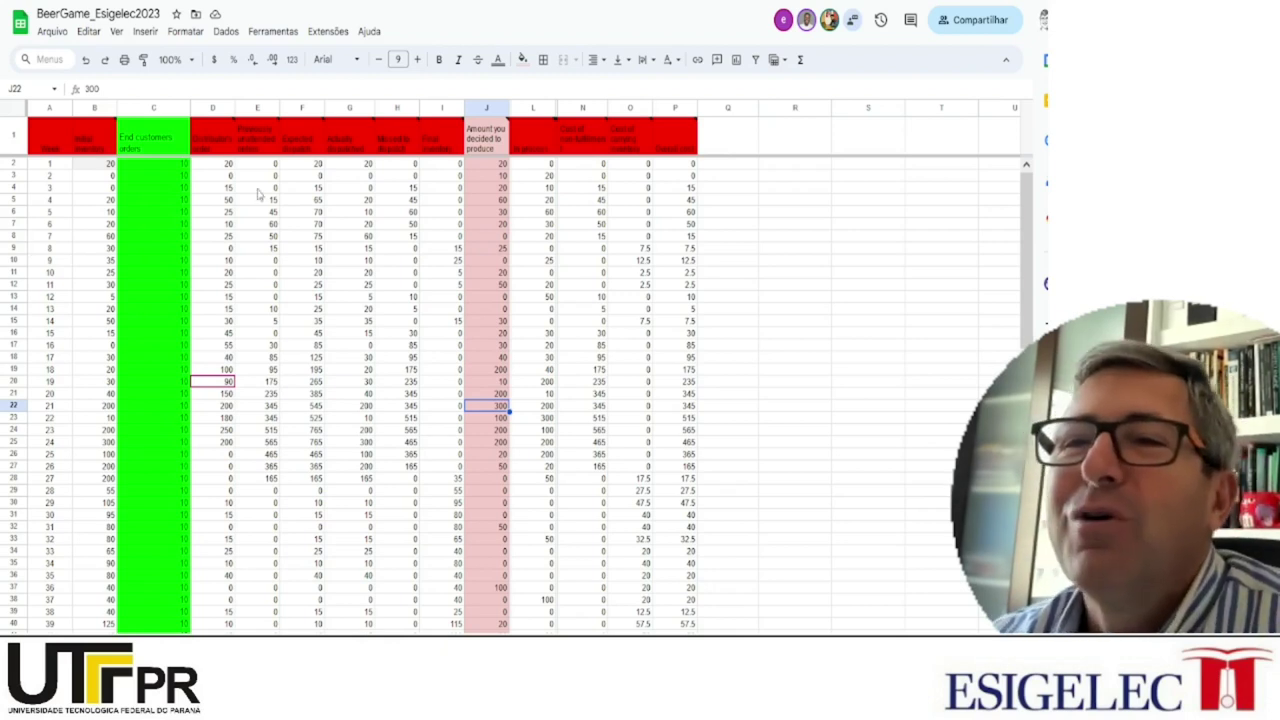
{"action": "mouse_move", "coordinate": [487, 135]}
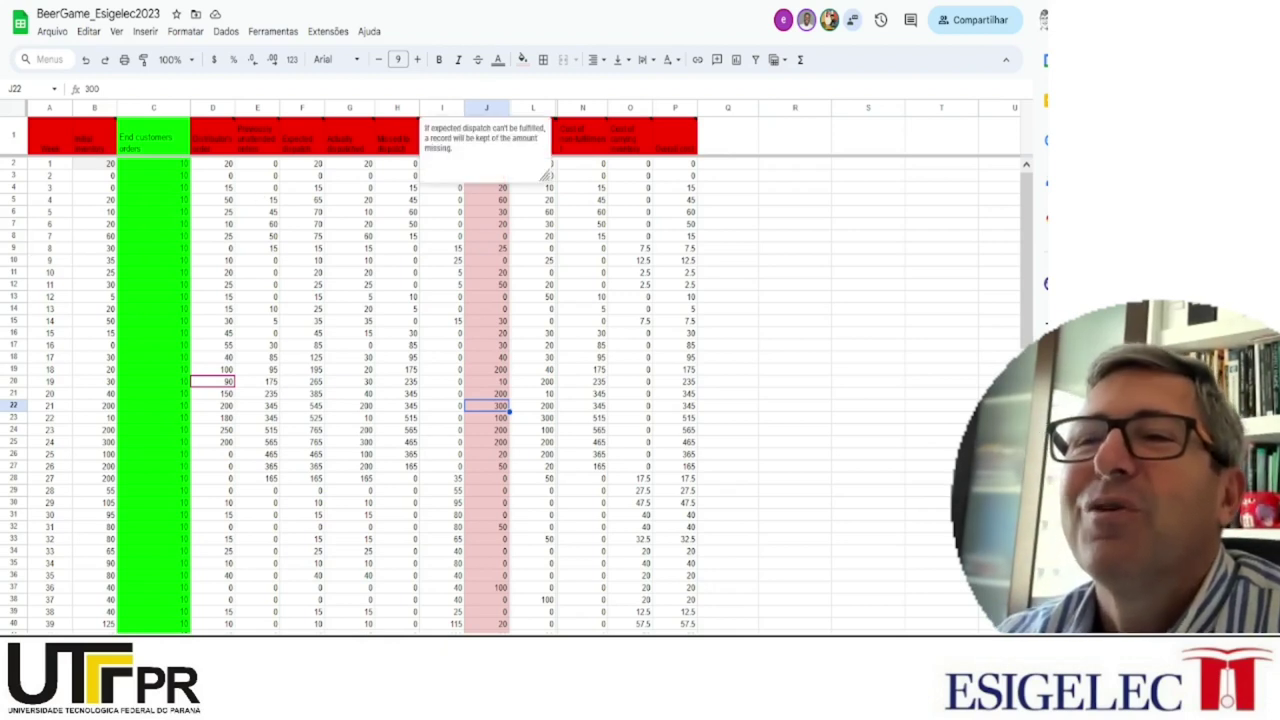
{"action": "key", "text": "alt+Tab"}
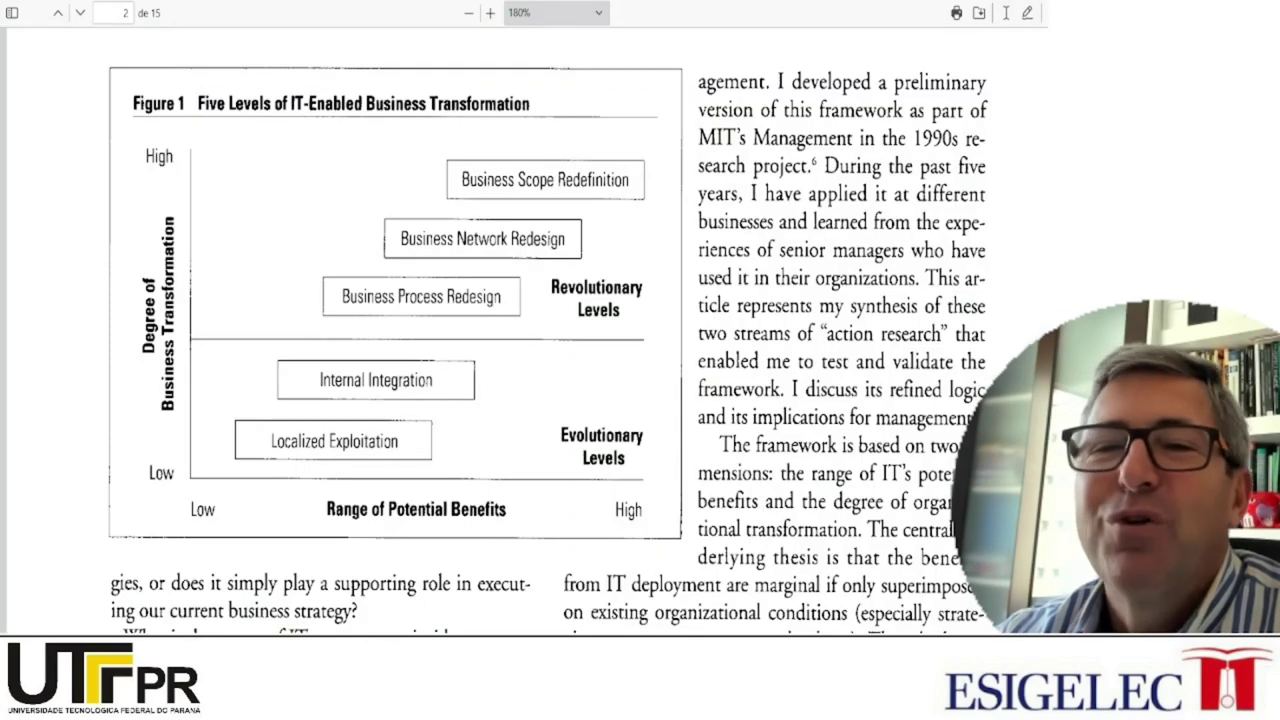
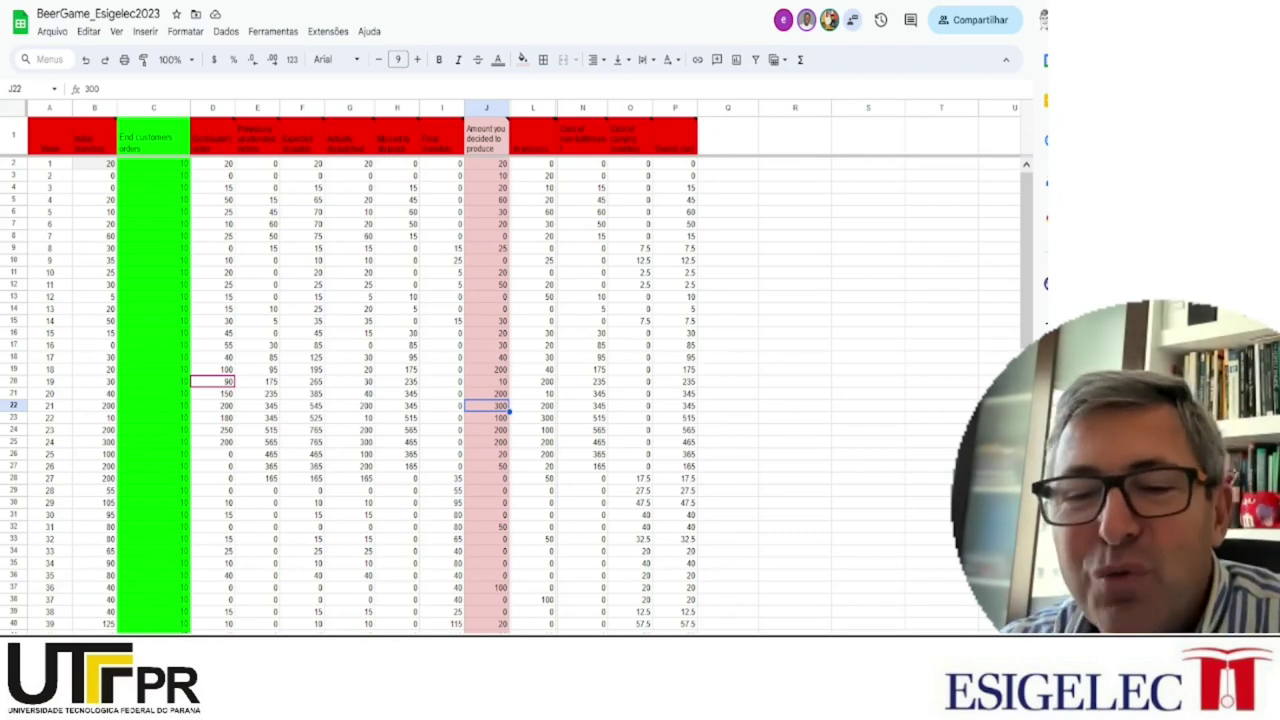
Switch to the Harvard Business Review article PDF to show the Levi Strauss before-and-after cartoon, and return to the BeerGame_Esigelec2023 spreadsheet
{"action": "key", "text": "ctrl+shift+Page_Down"}
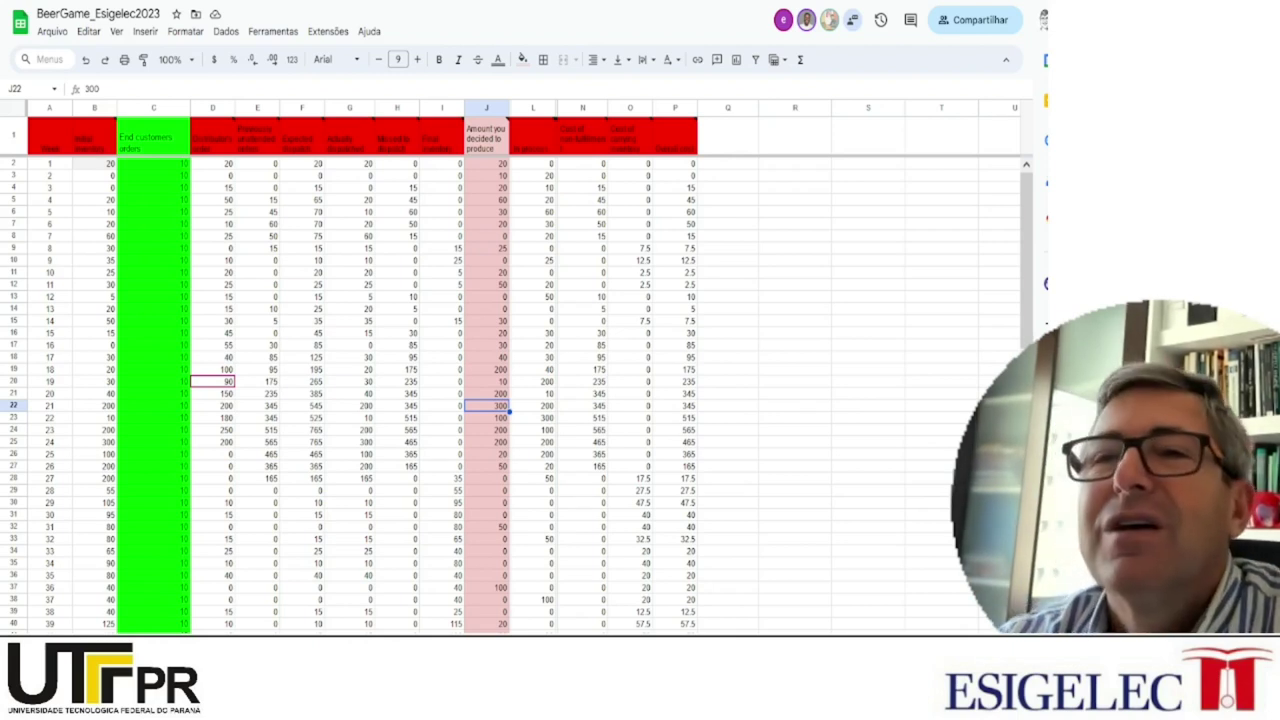
{"action": "mouse_move", "coordinate": [532, 136]}
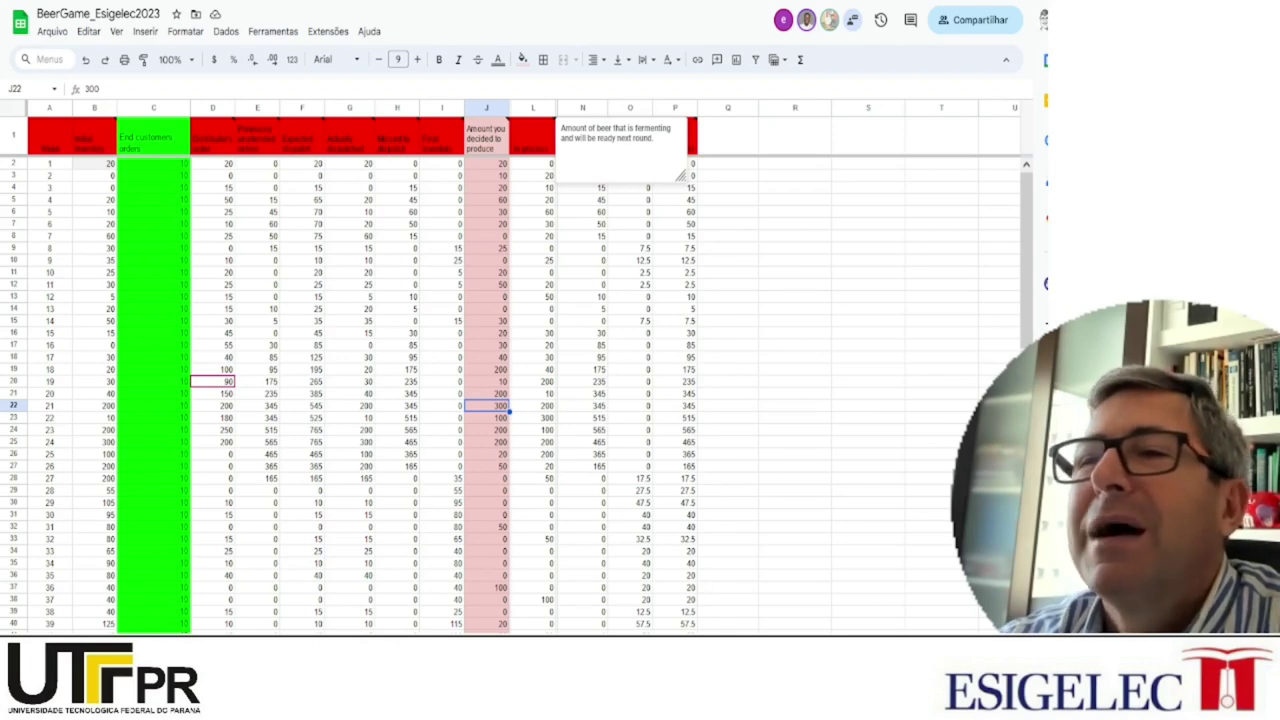
{"action": "key", "text": "alt+Tab"}
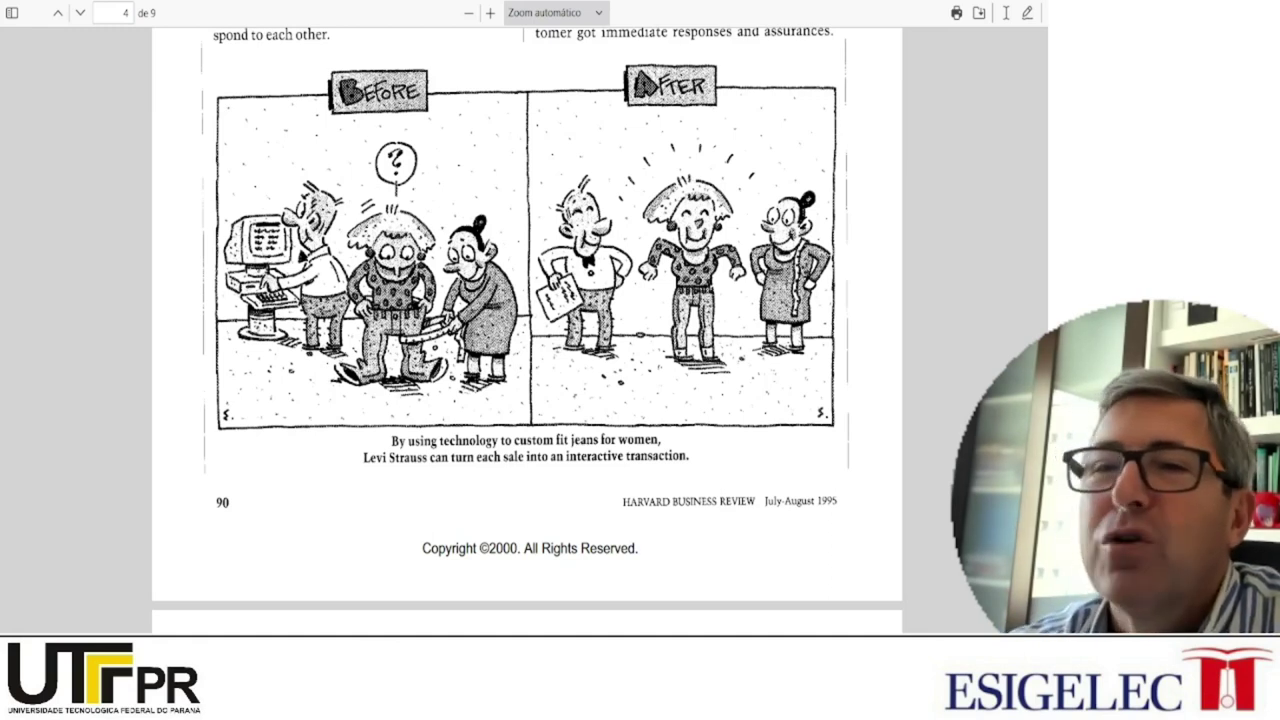
{"action": "key", "text": "alt+Tab"}
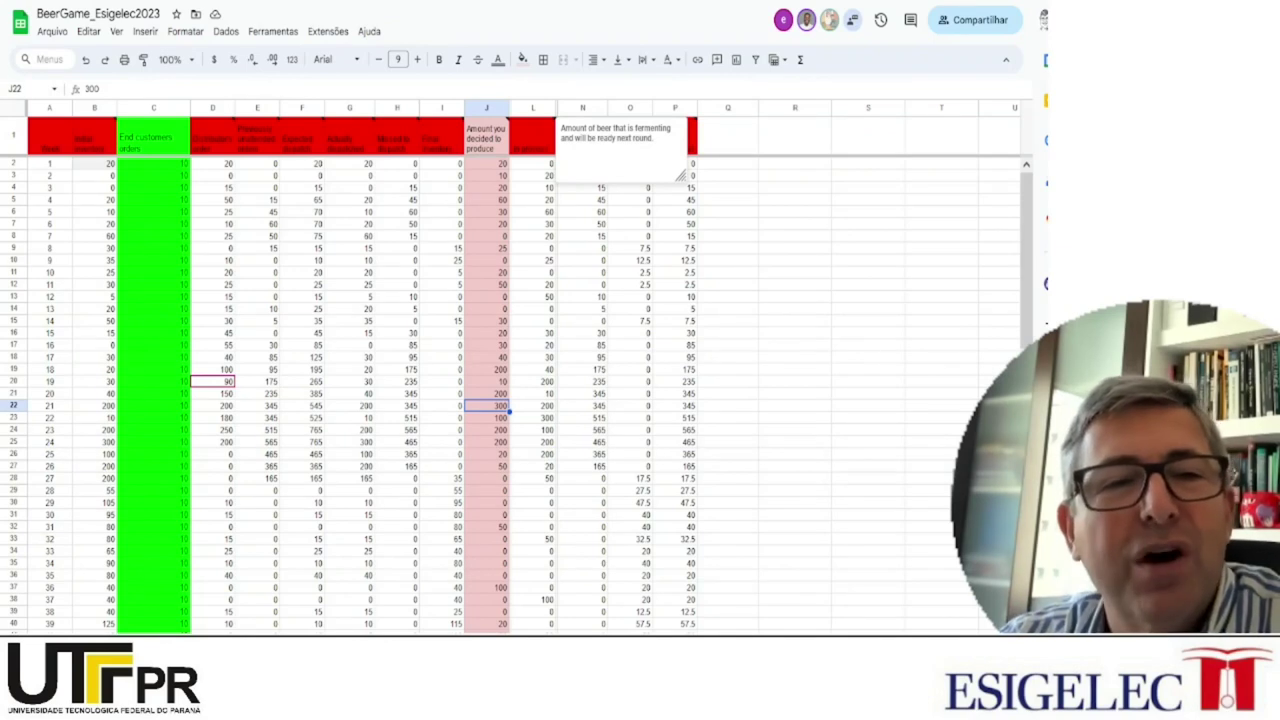